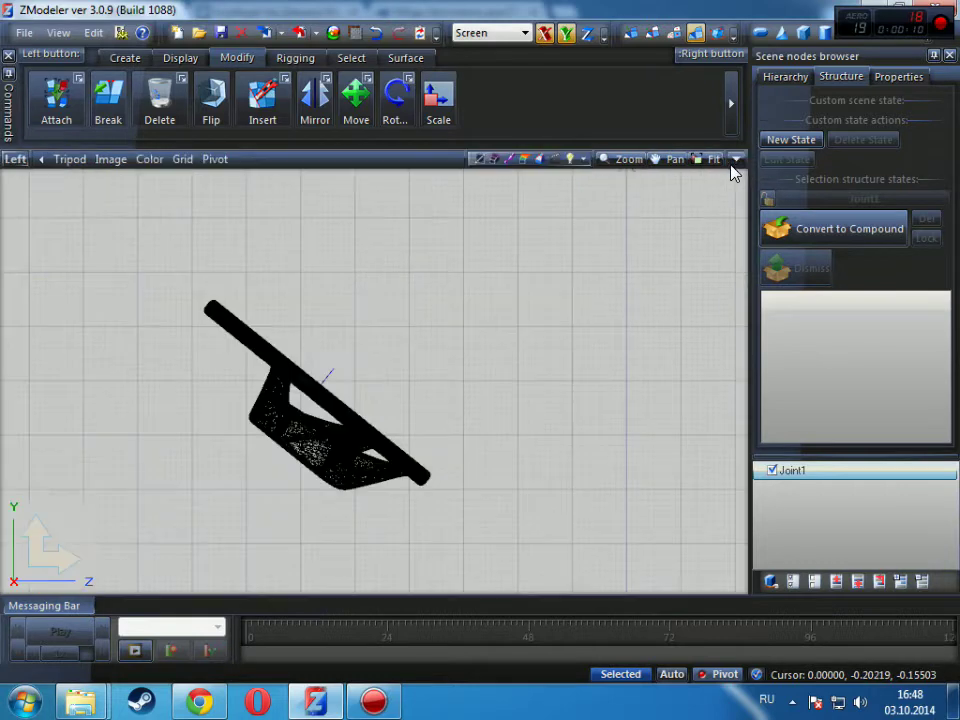
{"action": "left_click", "coordinate": [364, 453]}
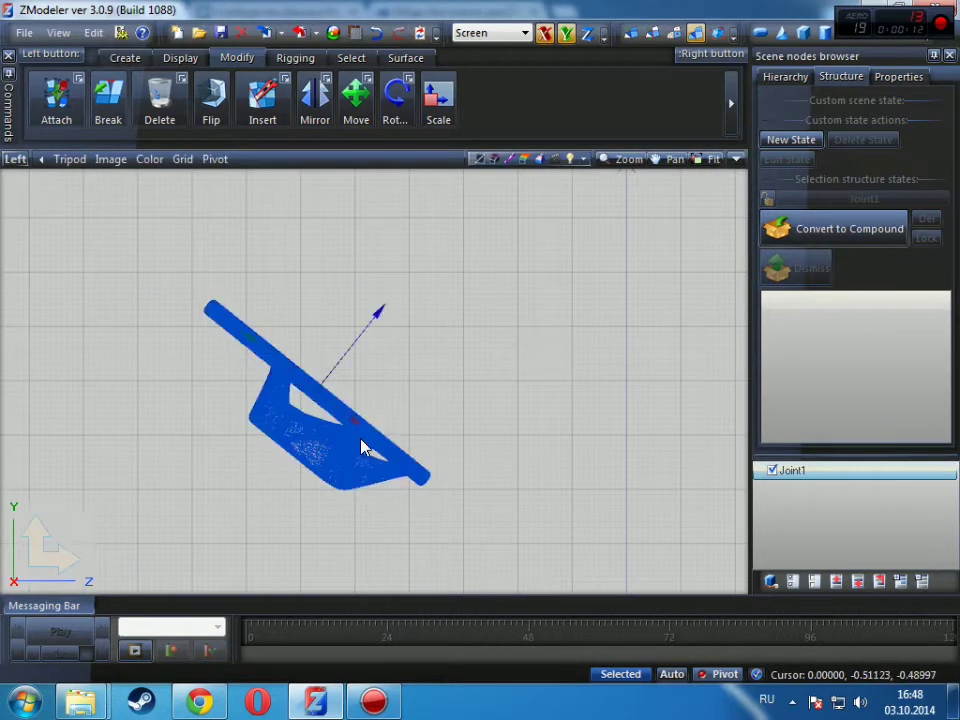
{"action": "right_click", "coordinate": [326, 381]}
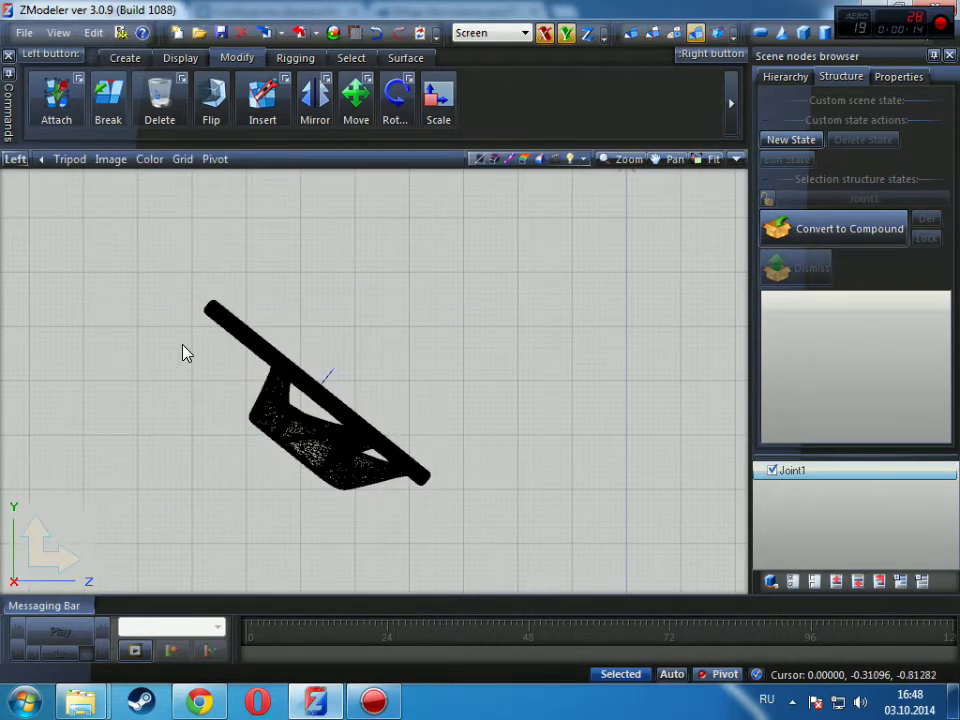
{"action": "left_click", "coordinate": [312, 478]}
{"action": "right_click", "coordinate": [396, 467]}
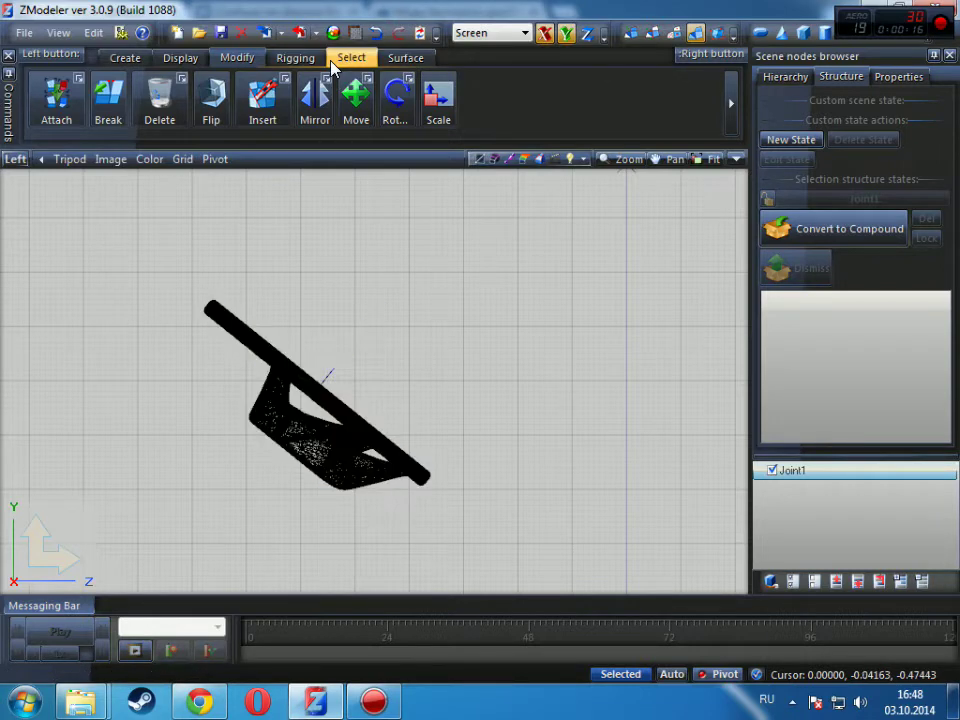
Reset the local axes of the steering wheel Joint1 to world orientation
{"action": "left_click", "coordinate": [180, 57]}
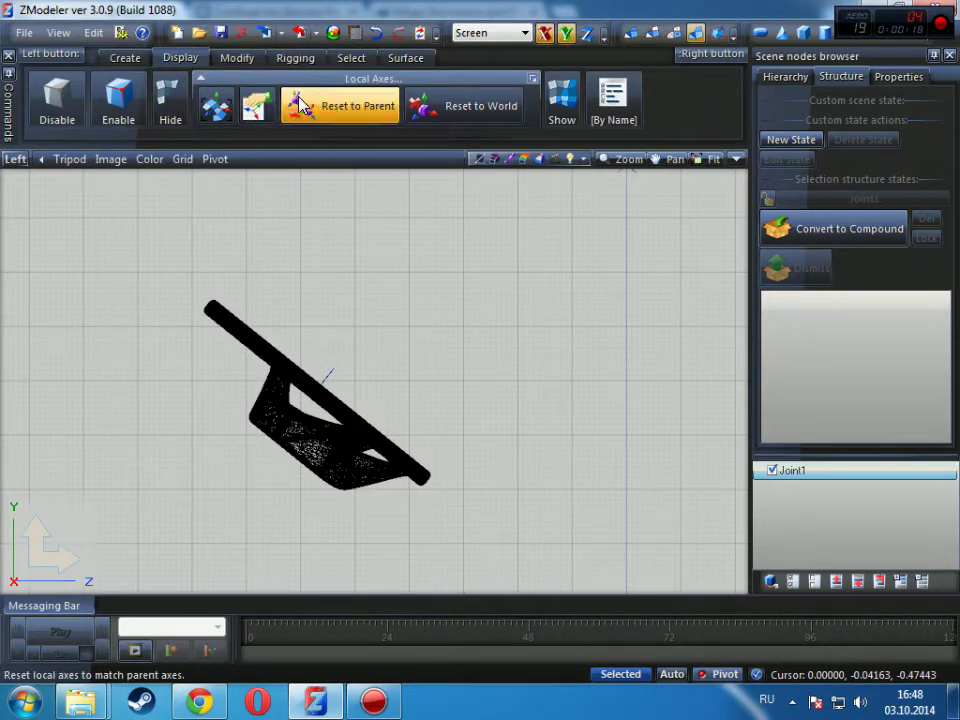
{"action": "left_click", "coordinate": [465, 106]}
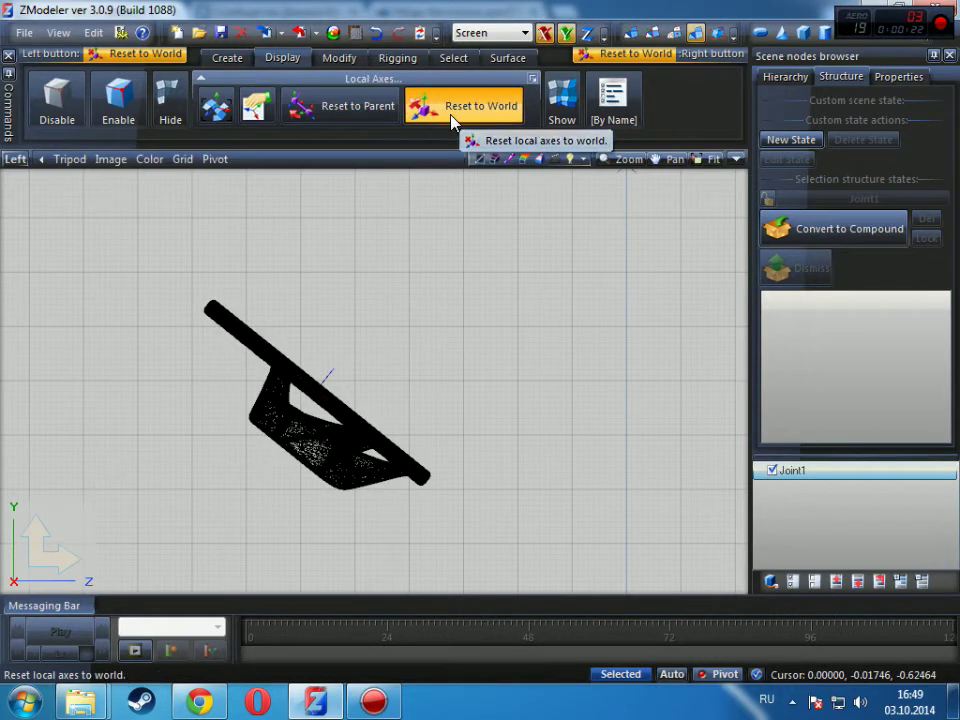
{"action": "left_click", "coordinate": [343, 452]}
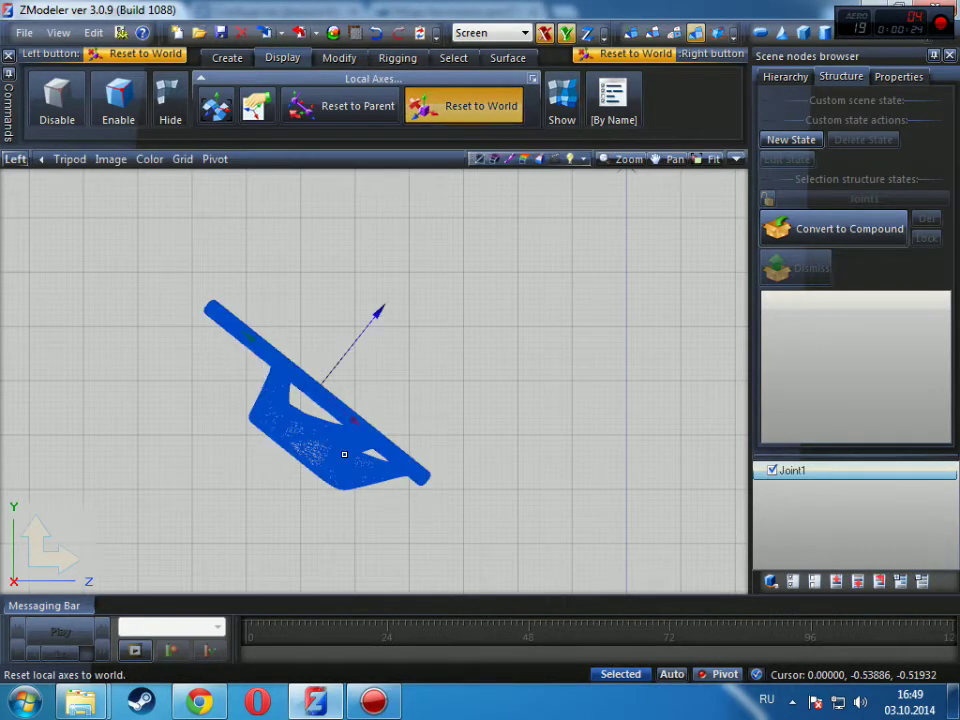
{"action": "left_click", "coordinate": [476, 119]}
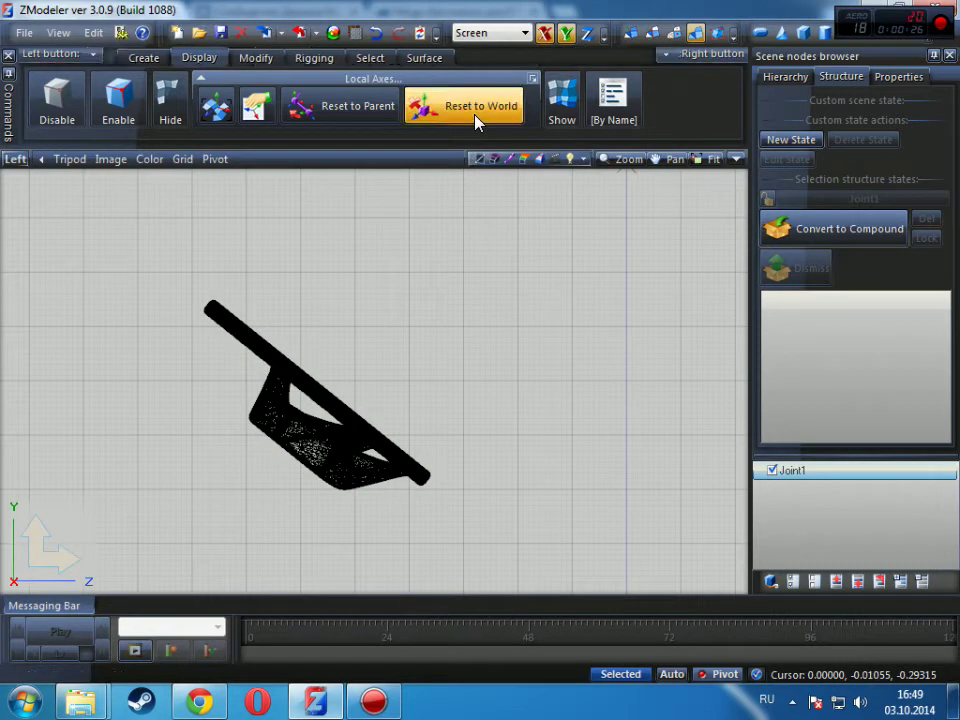
Center the local axes on the steering wheel Joint1 while keeping their orientation
{"action": "left_click", "coordinate": [215, 104]}
{"action": "left_click", "coordinate": [322, 394]}
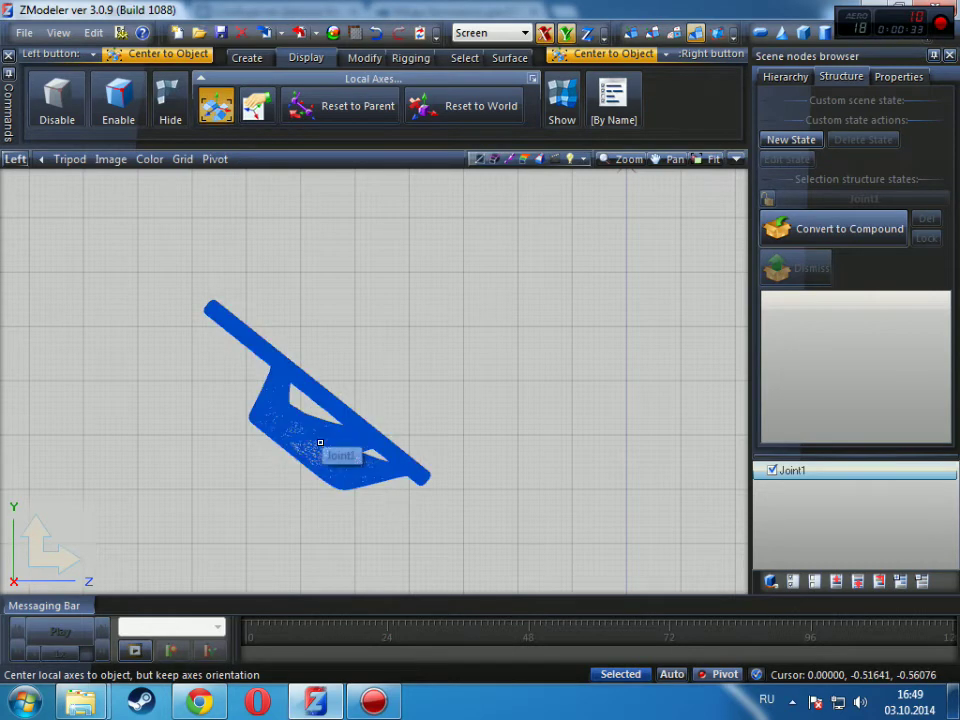
{"action": "left_click", "coordinate": [220, 107]}
{"action": "left_click", "coordinate": [258, 60]}
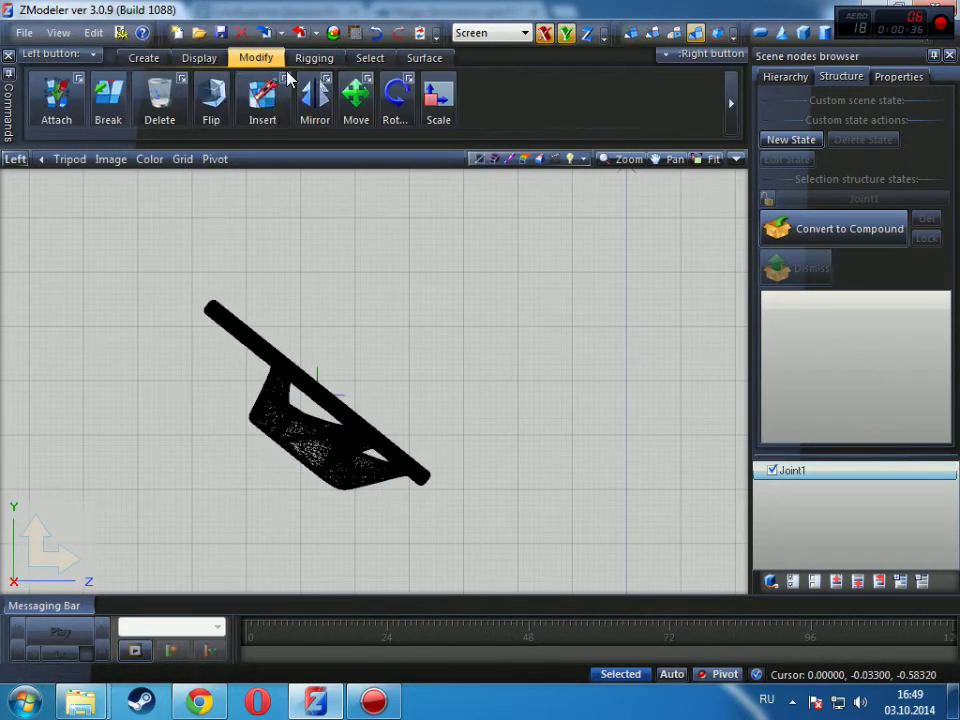
{"action": "left_click", "coordinate": [407, 82]}
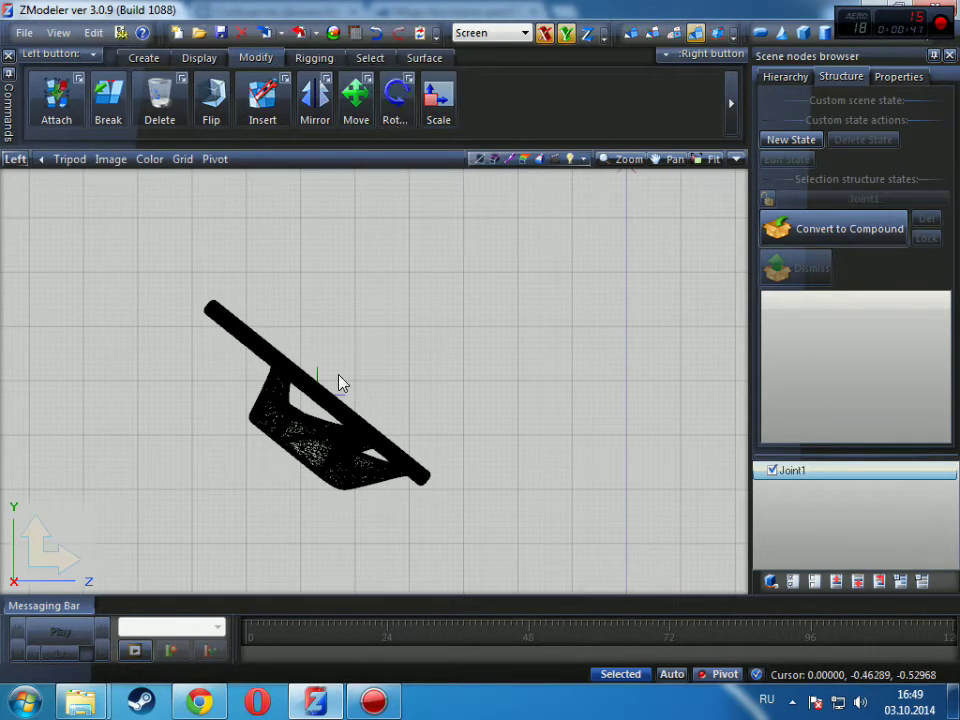
{"action": "left_click", "coordinate": [393, 115]}
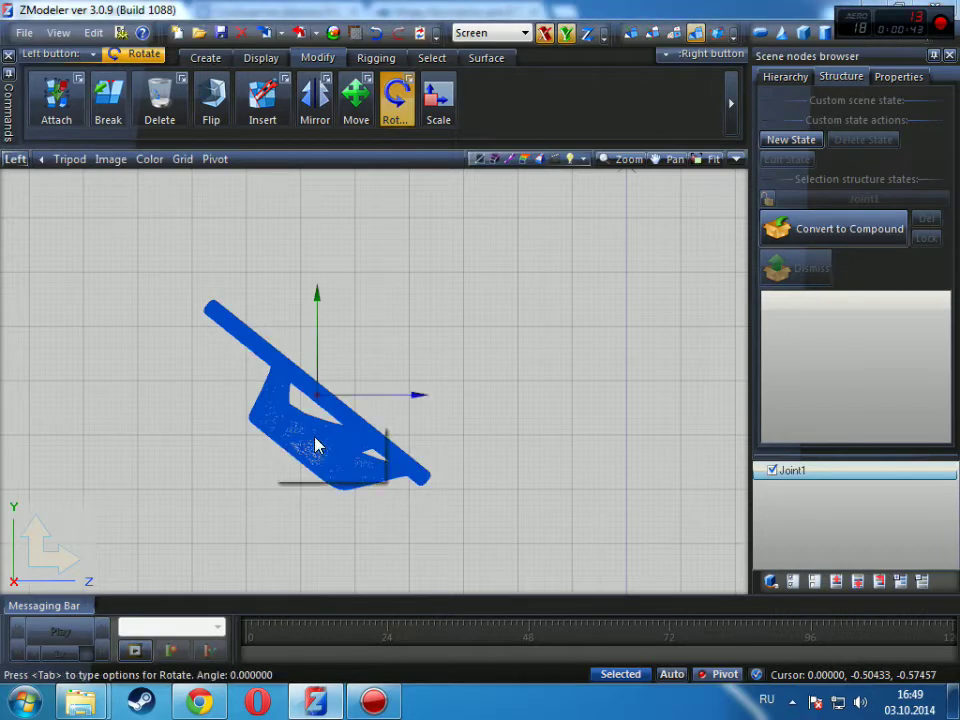
{"action": "left_click", "coordinate": [318, 444]}
{"action": "left_click", "coordinate": [350, 473]}
{"action": "left_click", "coordinate": [396, 115]}
Switch off Pivot mode and rotate Joint1's local axes in the left view so they line up with the tilt of the steering wheel rim
{"action": "scroll", "coordinate": [375, 420], "scroll_direction": "up", "scroll_amount": 5}
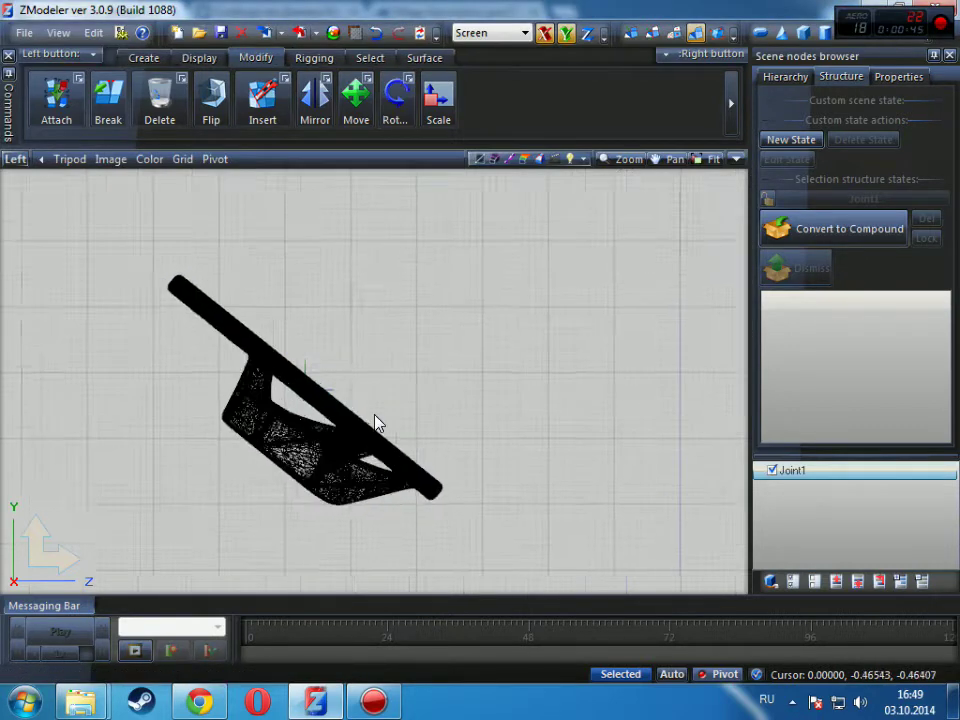
{"action": "left_click", "coordinate": [396, 98]}
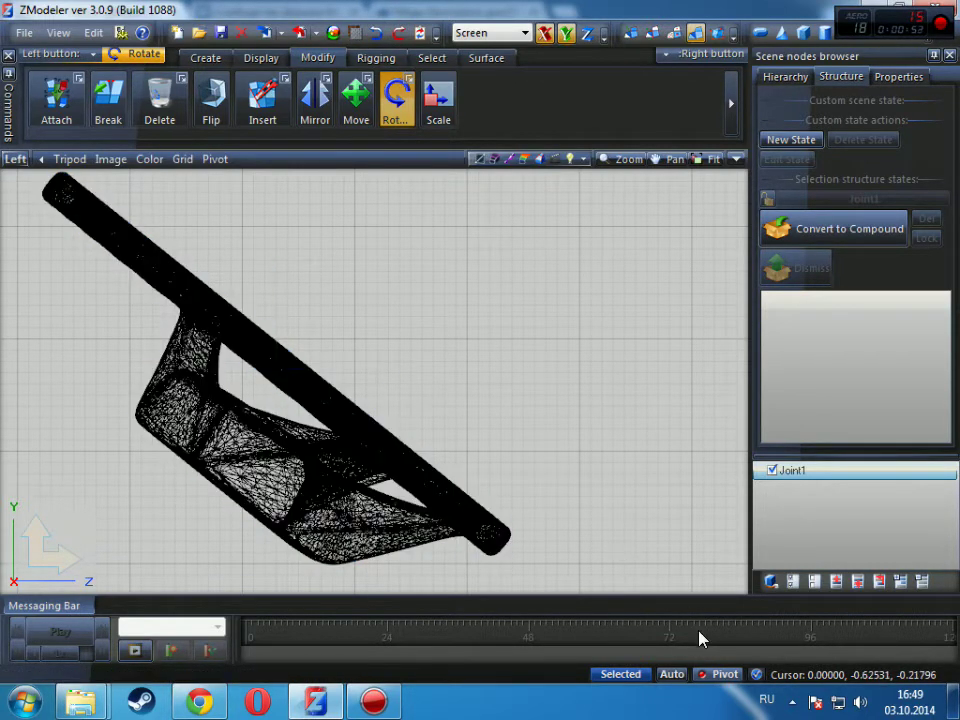
{"action": "left_click", "coordinate": [719, 674]}
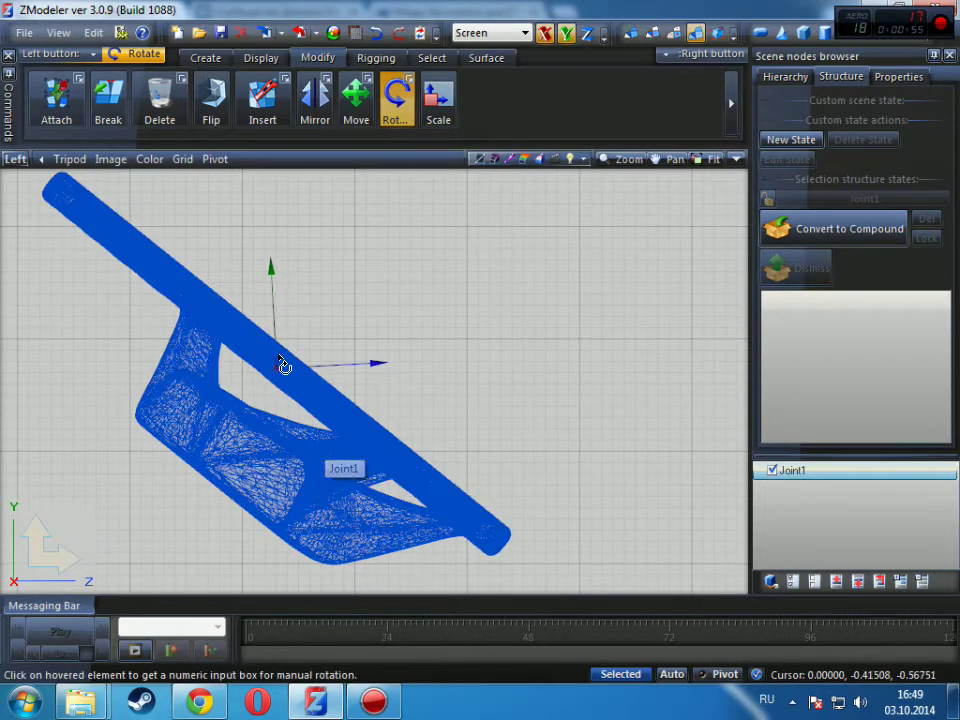
{"action": "left_click_drag", "start_coordinate": [285, 364], "coordinate": [297, 298]}
{"action": "scroll", "coordinate": [290, 370], "scroll_direction": "up", "scroll_amount": 3}
{"action": "key", "text": "Tab"}
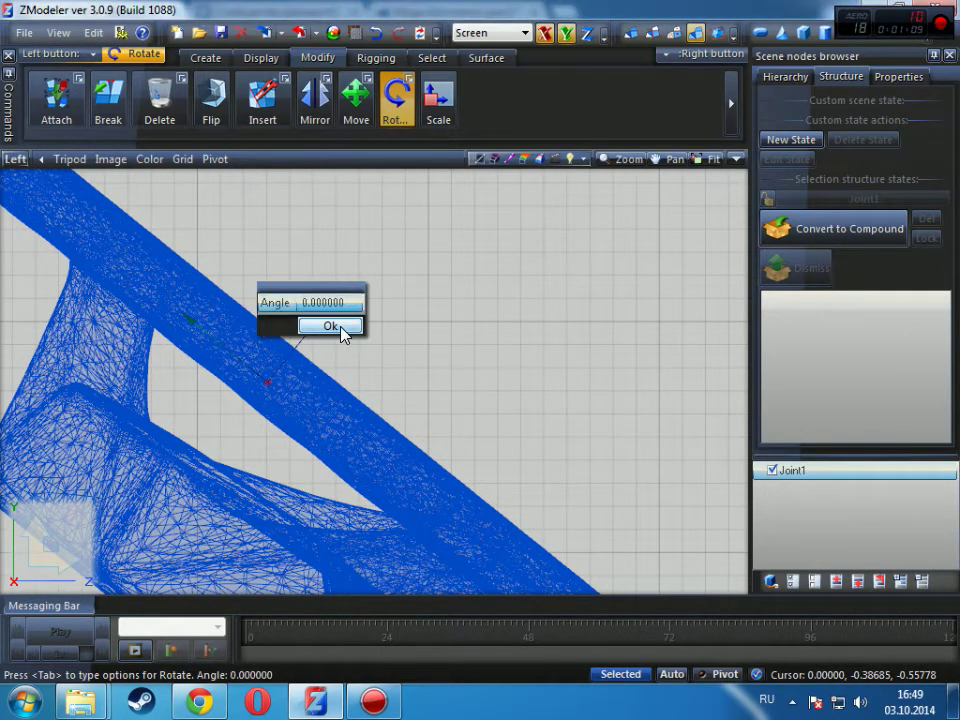
{"action": "left_click", "coordinate": [330, 325]}
Examine the placement of Joint1's local axes in the top view and again in the left view
{"action": "left_click", "coordinate": [358, 105]}
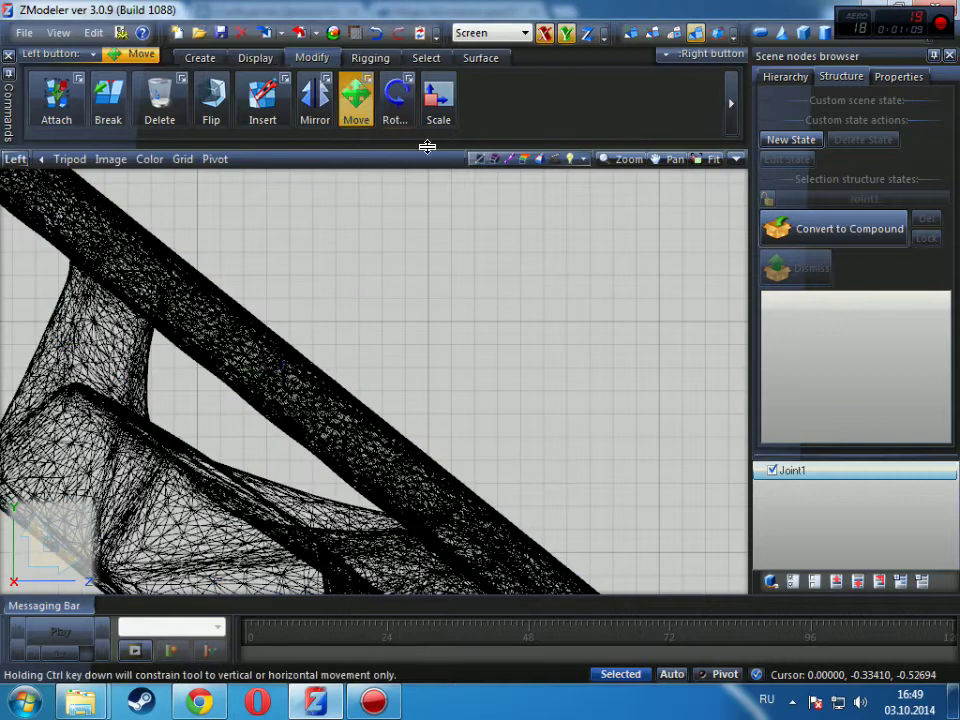
{"action": "left_click", "coordinate": [735, 159]}
{"action": "left_click", "coordinate": [316, 402]}
{"action": "left_click", "coordinate": [407, 394]}
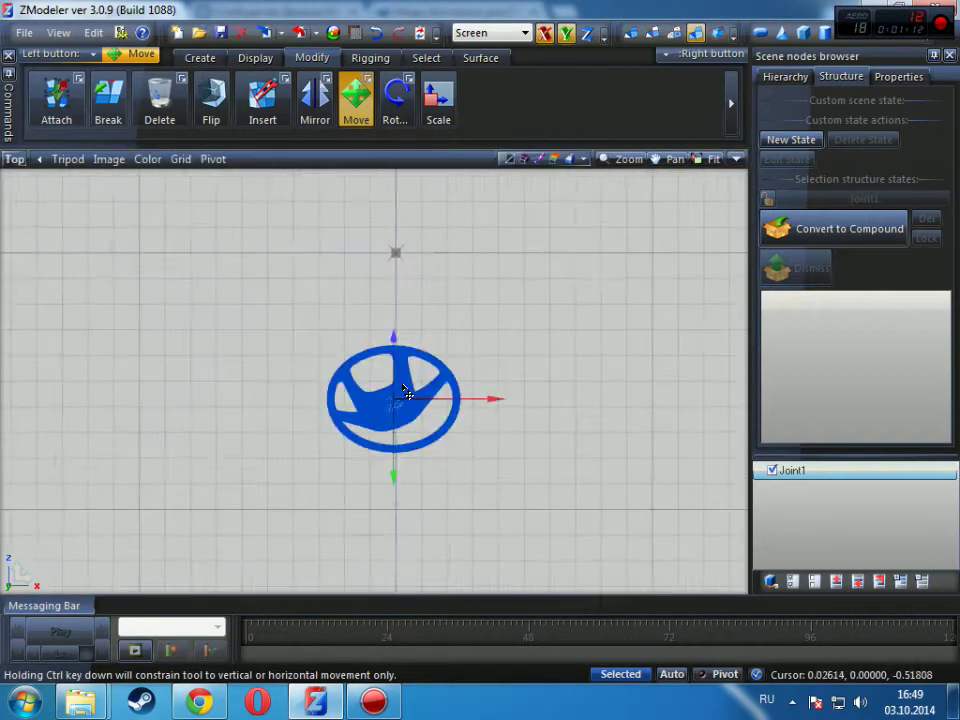
{"action": "scroll", "coordinate": [395, 400], "scroll_direction": "up", "scroll_amount": 6}
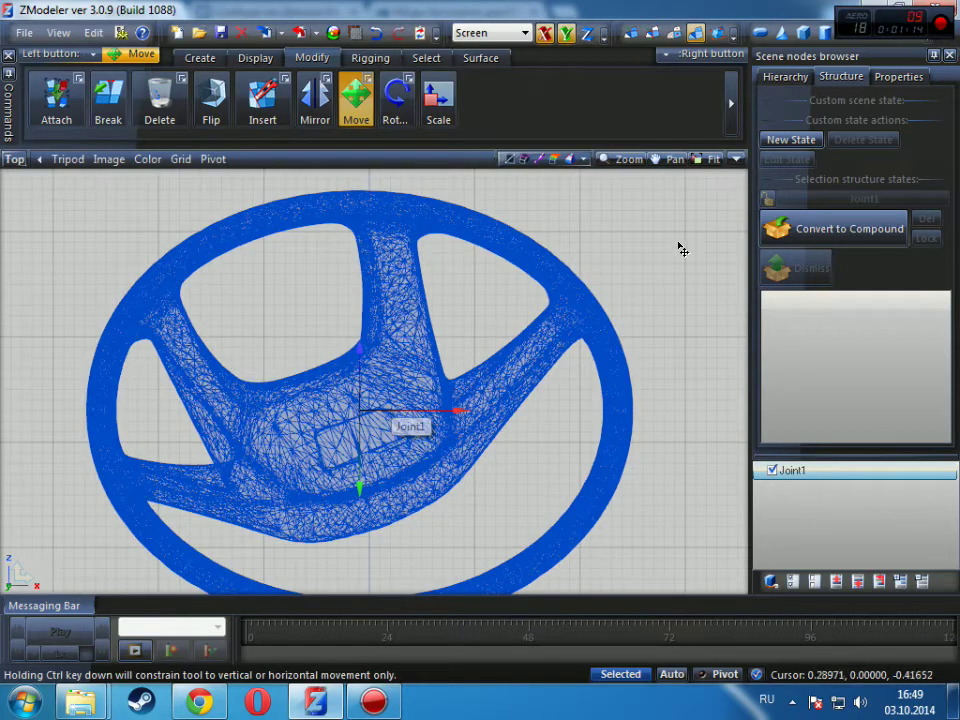
{"action": "left_click", "coordinate": [735, 160]}
{"action": "left_click", "coordinate": [735, 160]}
{"action": "scroll", "coordinate": [314, 429], "scroll_direction": "down", "scroll_amount": 3}
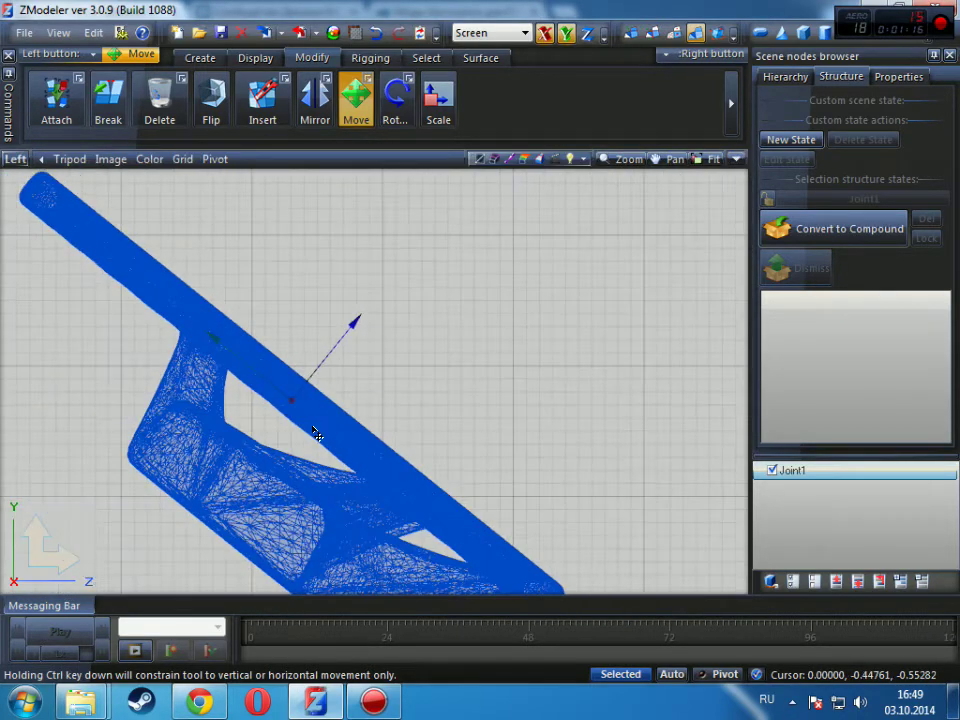
{"action": "scroll", "coordinate": [300, 445], "scroll_direction": "down", "scroll_amount": 3}
{"action": "scroll", "coordinate": [326, 433], "scroll_direction": "up", "scroll_amount": 3}
{"action": "left_click", "coordinate": [689, 290]}
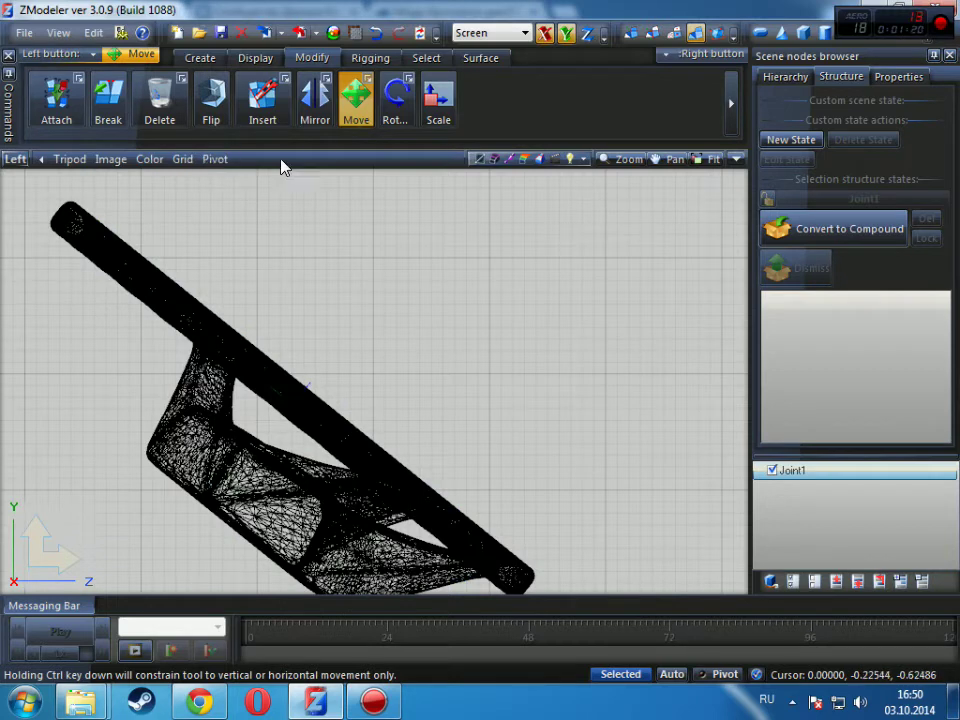
Create a new animation in the Track Editor and add a track to it
{"action": "left_click", "coordinate": [135, 651]}
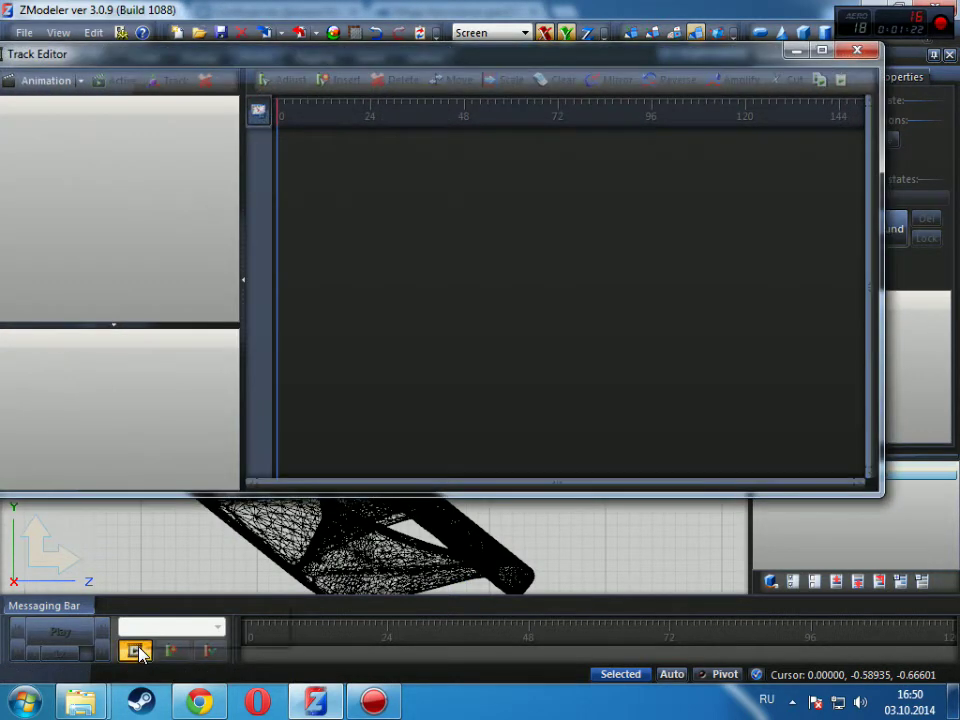
{"action": "left_click_drag", "start_coordinate": [118, 61], "coordinate": [160, 63]}
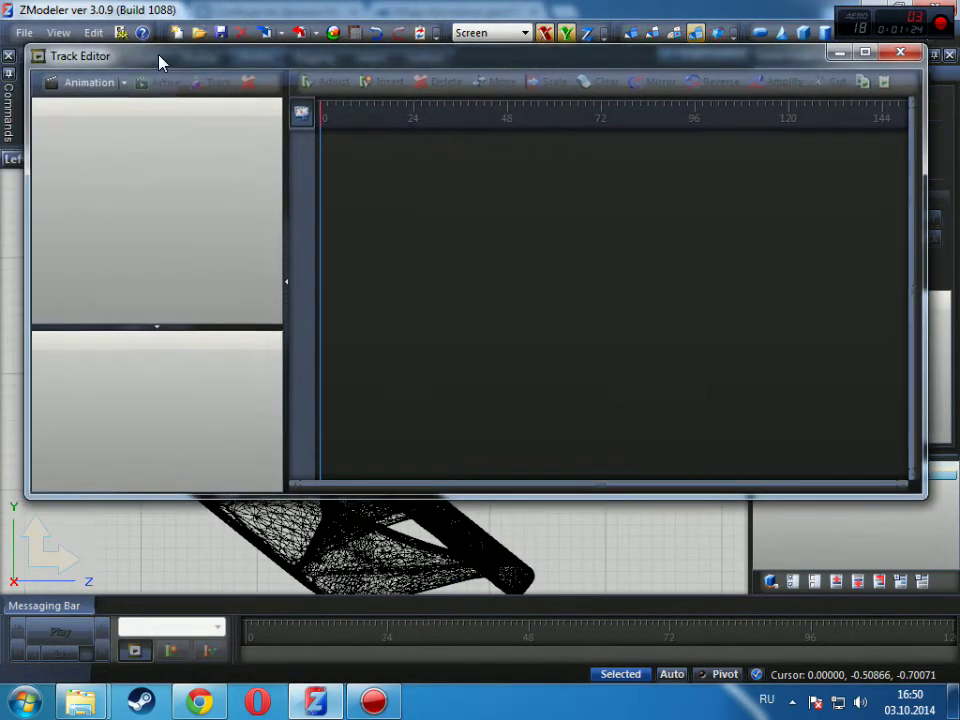
{"action": "left_click", "coordinate": [82, 83]}
{"action": "left_click", "coordinate": [100, 109]}
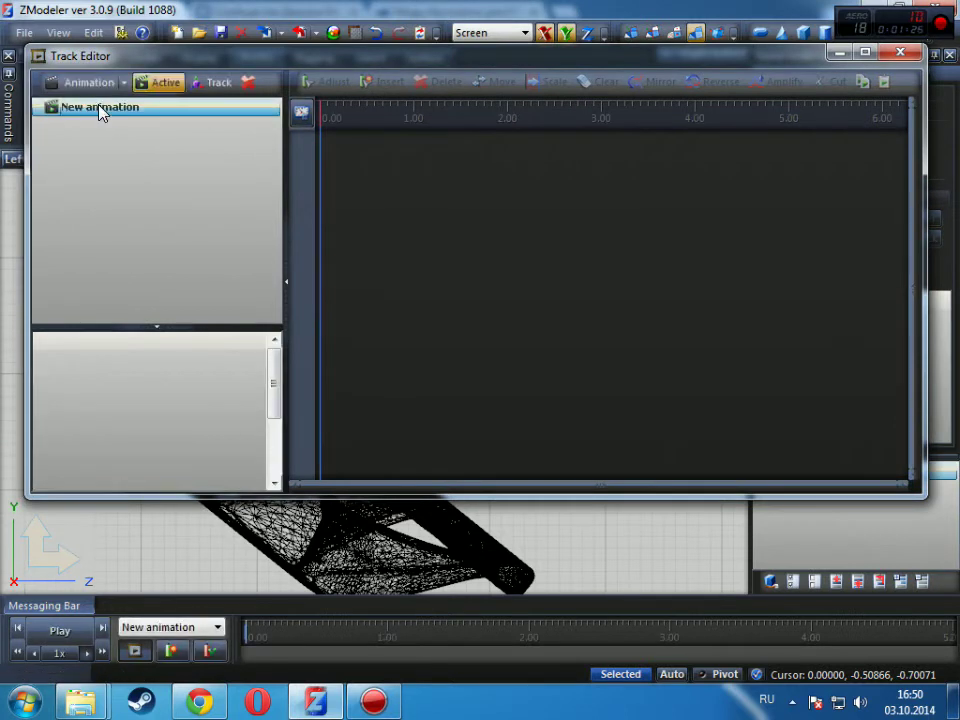
{"action": "left_click", "coordinate": [168, 110]}
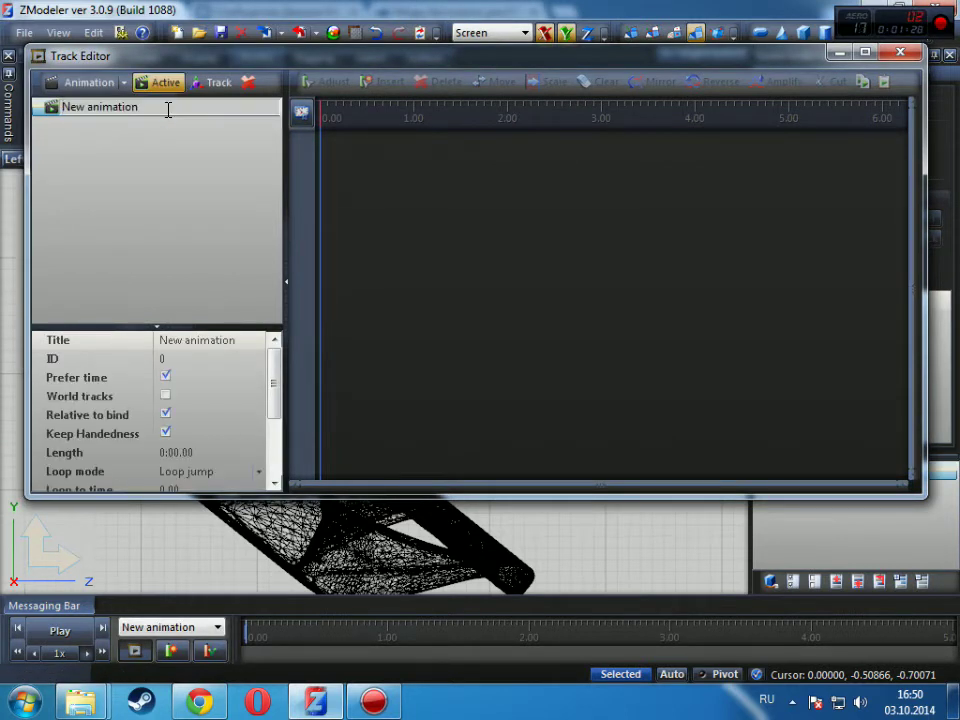
{"action": "left_click", "coordinate": [216, 86]}
Rename the new animation as Wheel
{"action": "left_click", "coordinate": [163, 111]}
{"action": "double_click", "coordinate": [54, 112]}
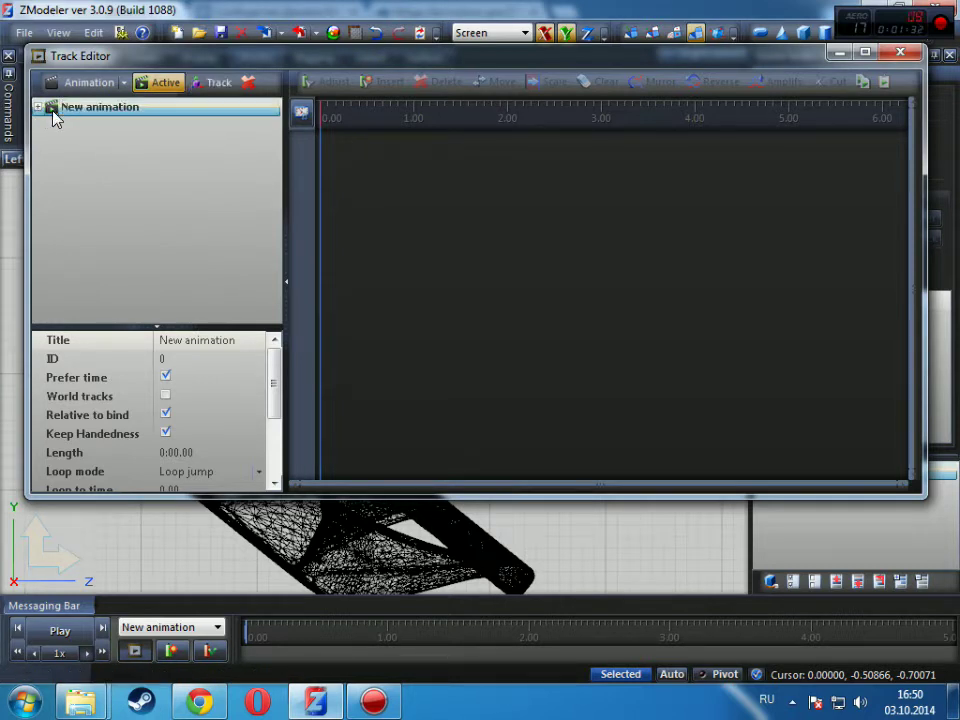
{"action": "left_click_drag", "start_coordinate": [161, 106], "coordinate": [57, 114]}
{"action": "left_click", "coordinate": [50, 109]}
{"action": "key", "text": "BackSpace"}
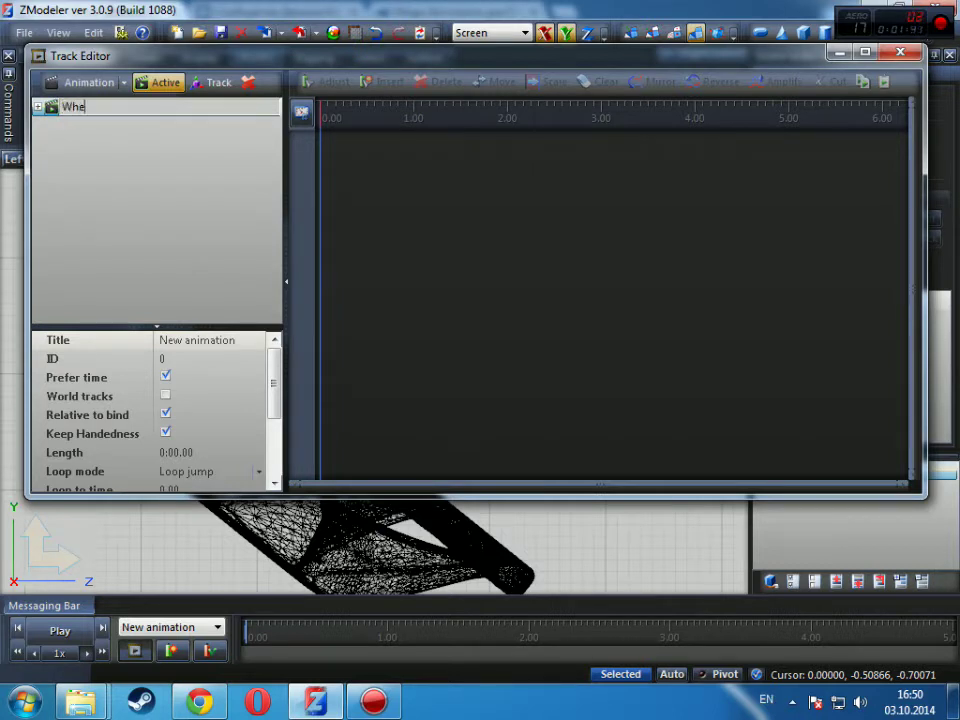
{"action": "key", "text": "Return"}
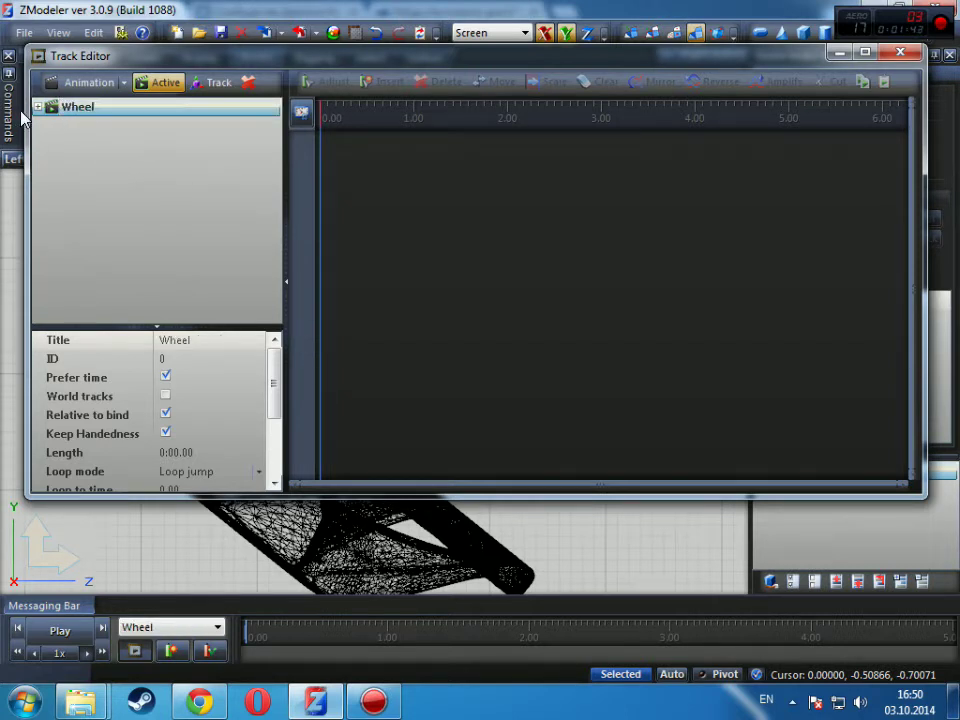
Rename the track inside the Wheel animation as 1
{"action": "left_click", "coordinate": [37, 107]}
{"action": "left_click", "coordinate": [129, 126]}
{"action": "left_click", "coordinate": [117, 122]}
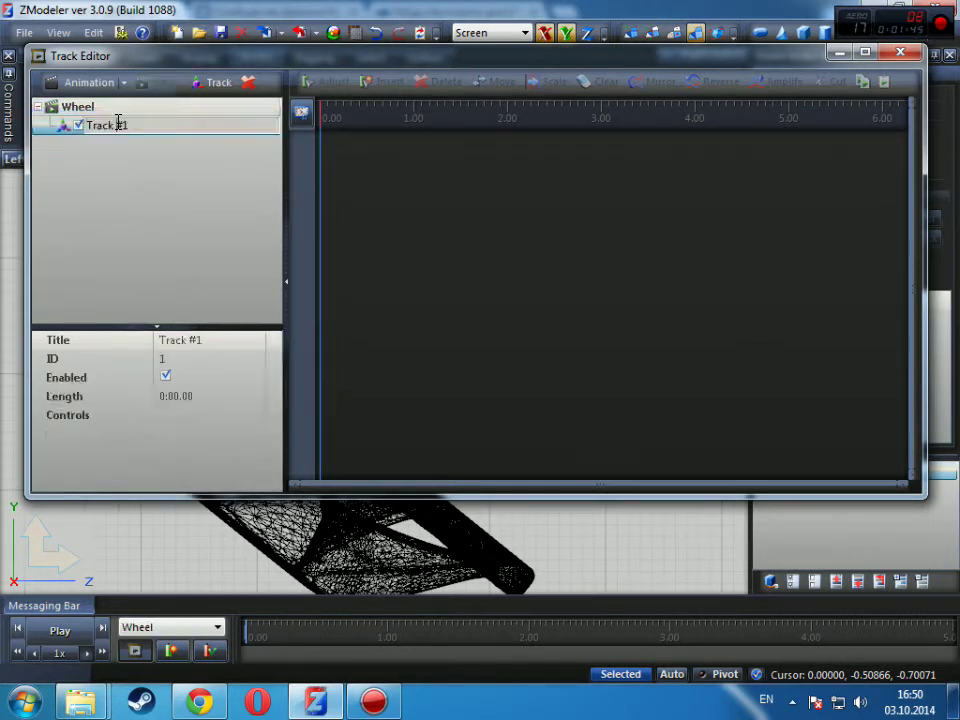
{"action": "key", "text": "BackSpace"}
{"action": "key", "text": "BackSpace"}
{"action": "key", "text": "BackSpace"}
{"action": "key", "text": "BackSpace"}
{"action": "key", "text": "BackSpace"}
{"action": "key", "text": "BackSpace"}
{"action": "key", "text": "Return"}
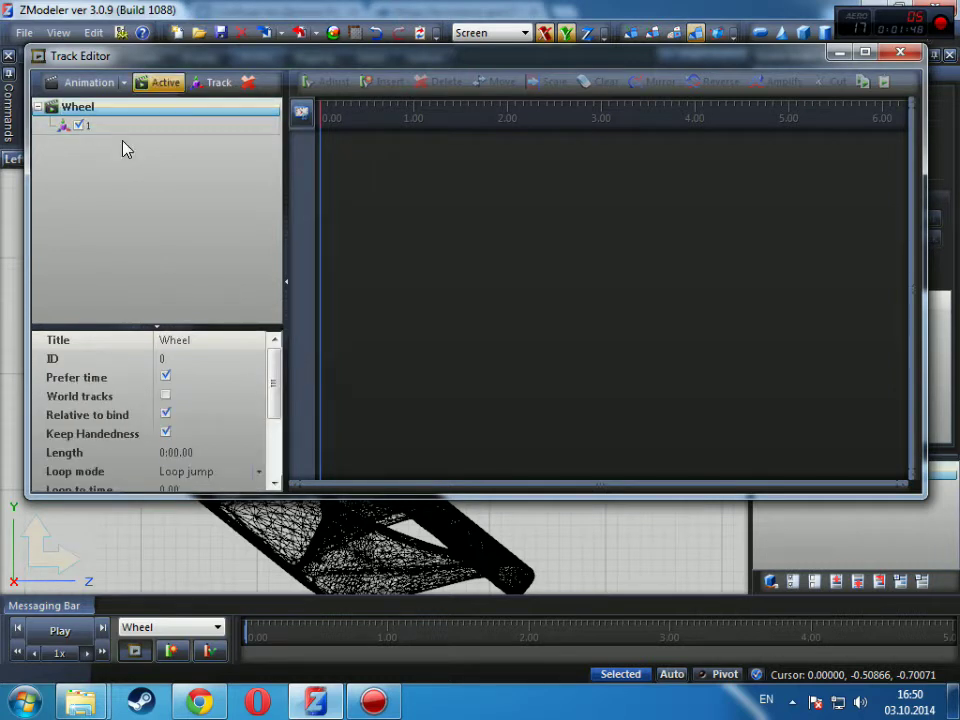
Disable the Prefer time and Relative to bind options of the Wheel animation
{"action": "left_click", "coordinate": [165, 377]}
{"action": "left_click", "coordinate": [166, 416]}
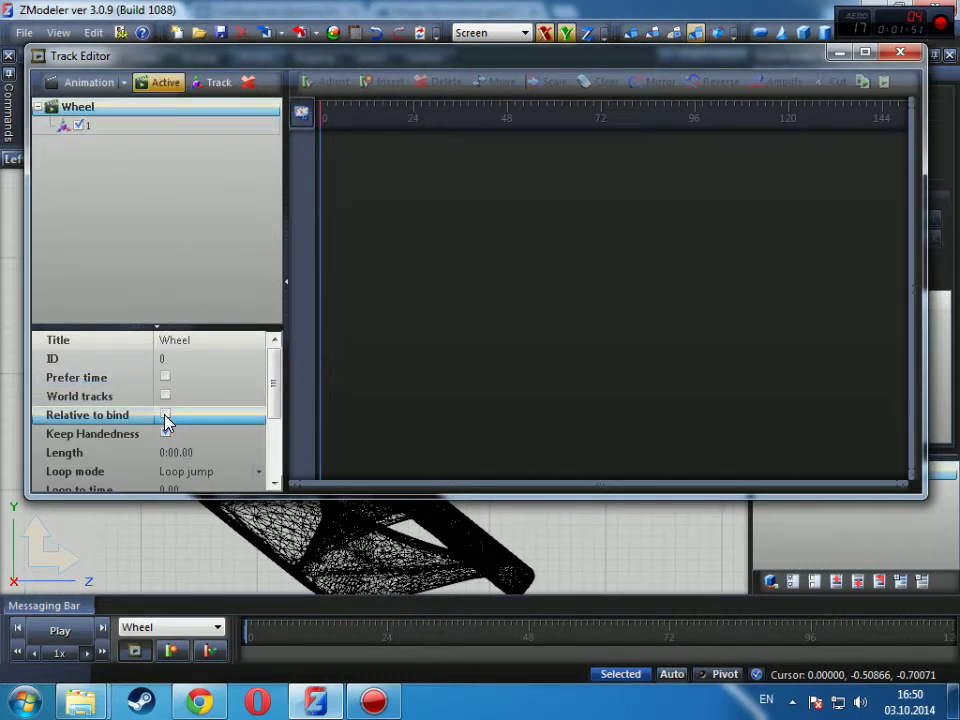
{"action": "left_click_drag", "start_coordinate": [276, 386], "coordinate": [272, 360]}
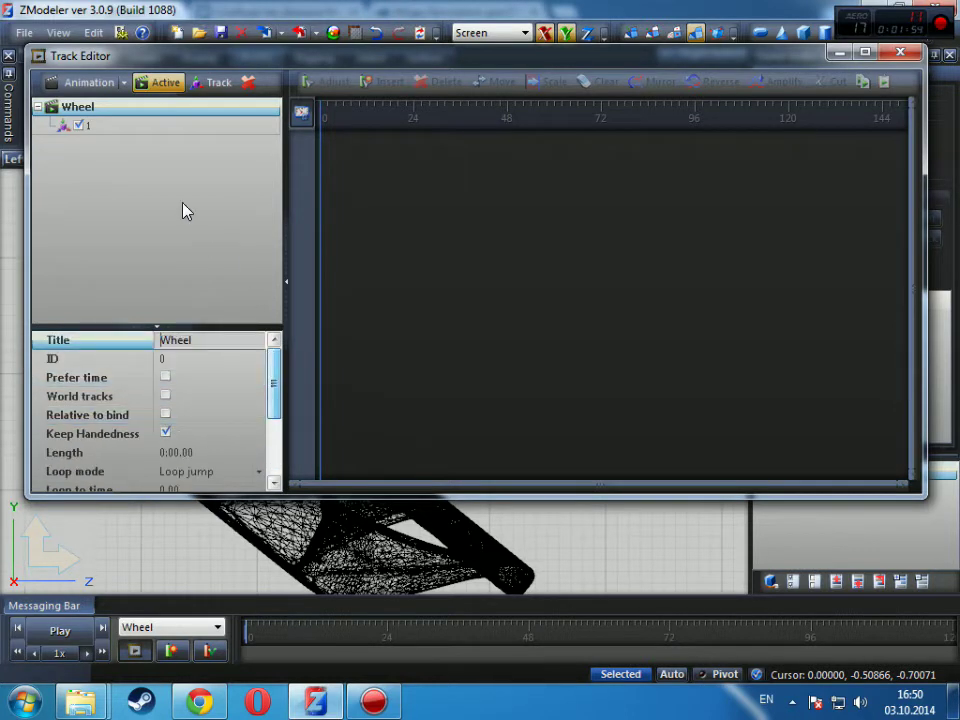
Assign Joint1 from the scene nodes to the Controls of track 1
{"action": "left_click", "coordinate": [195, 128]}
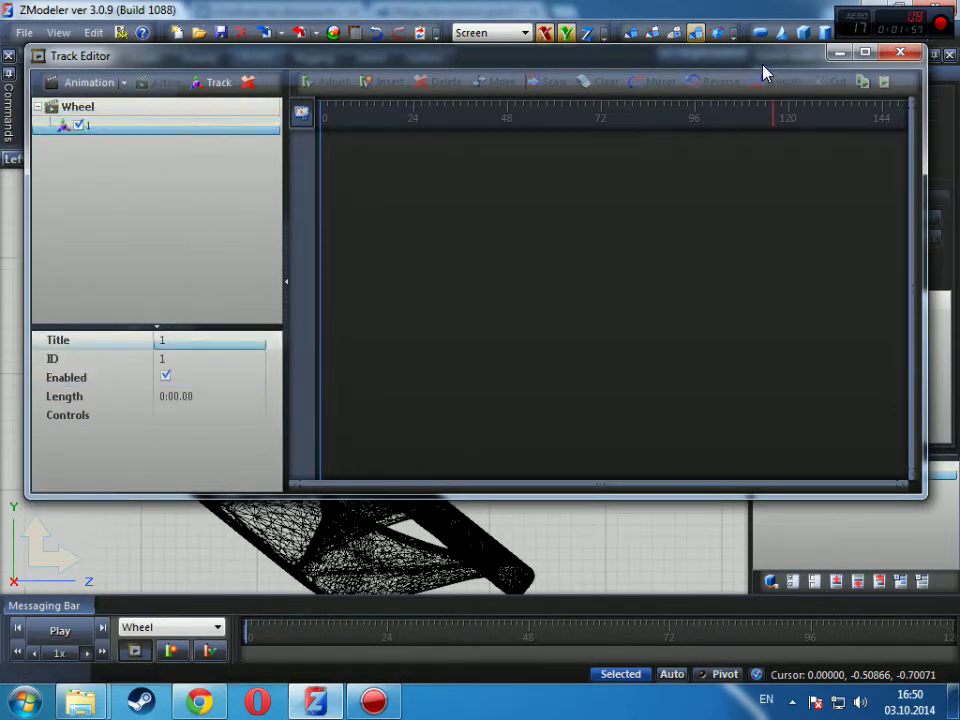
{"action": "left_click_drag", "start_coordinate": [762, 72], "coordinate": [681, 71]}
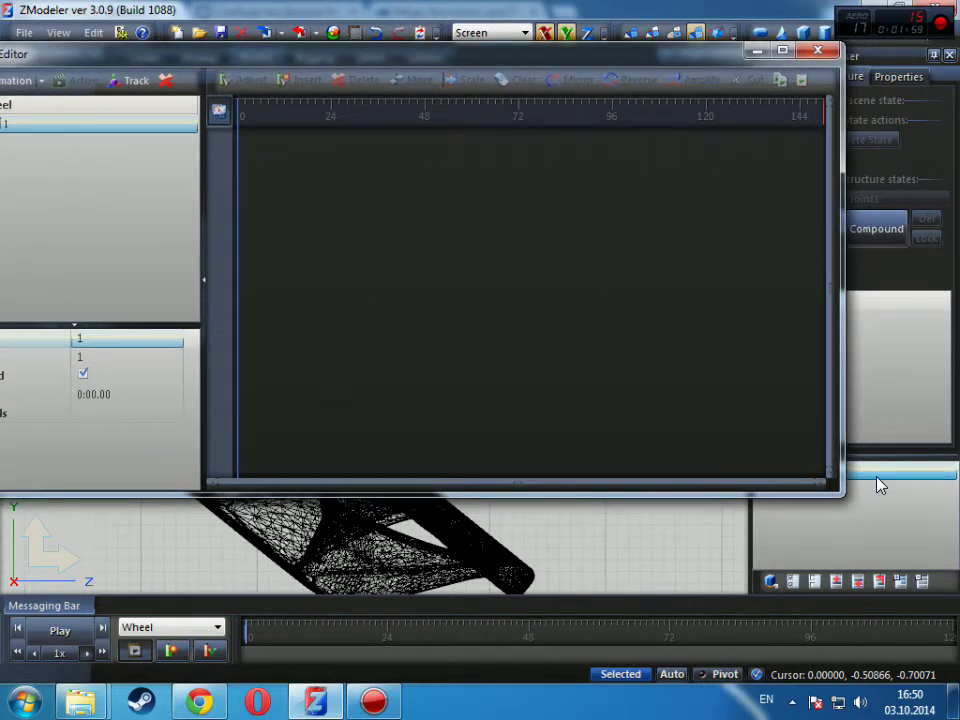
{"action": "left_click_drag", "start_coordinate": [877, 477], "coordinate": [164, 421]}
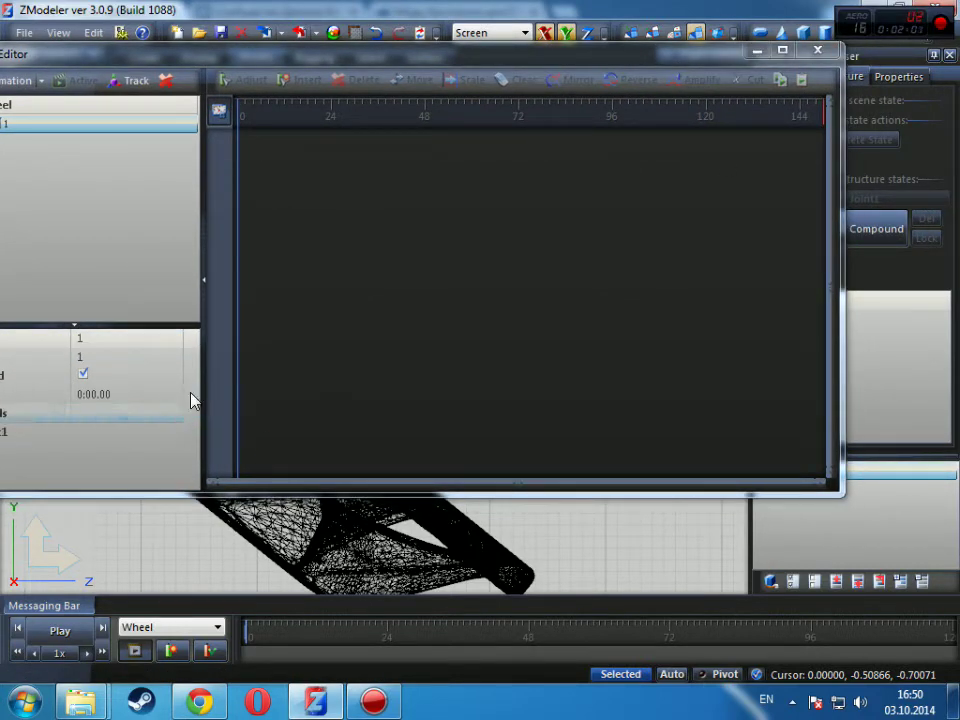
{"action": "left_click_drag", "start_coordinate": [328, 60], "coordinate": [376, 63]}
{"action": "left_click", "coordinate": [133, 360]}
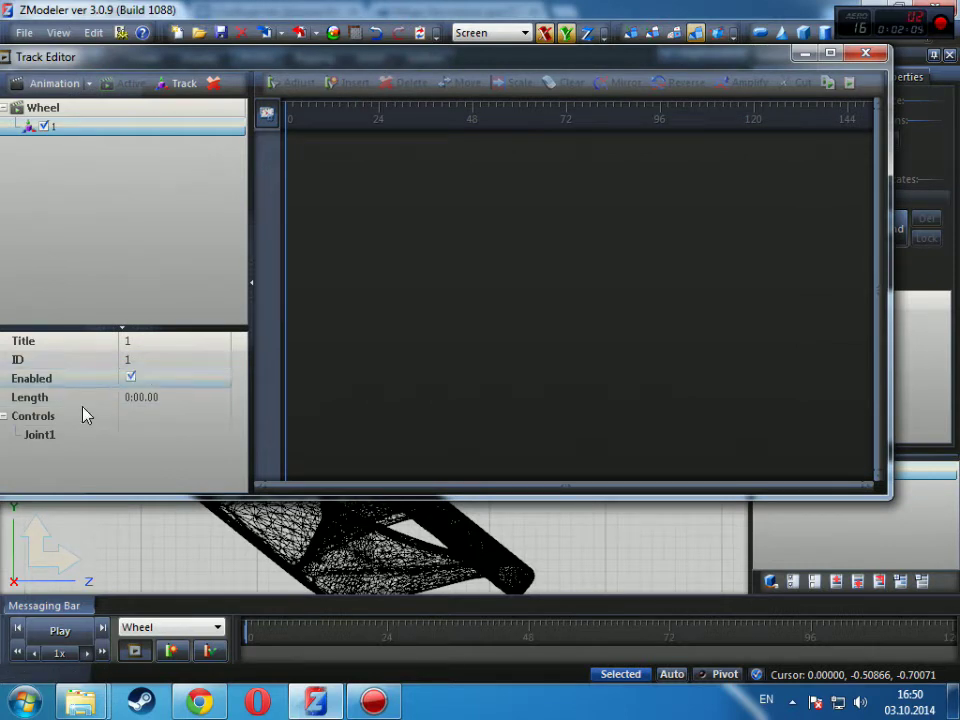
Set the External State ID of Joint1 to 1 and apply the change
{"action": "left_click", "coordinate": [865, 54]}
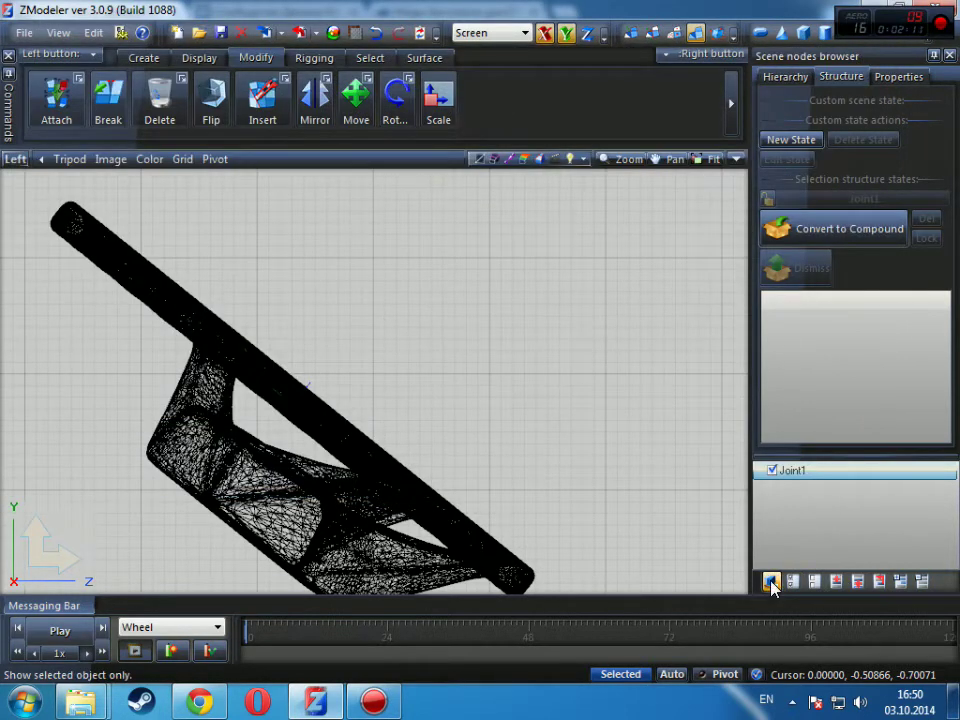
{"action": "left_click", "coordinate": [905, 78]}
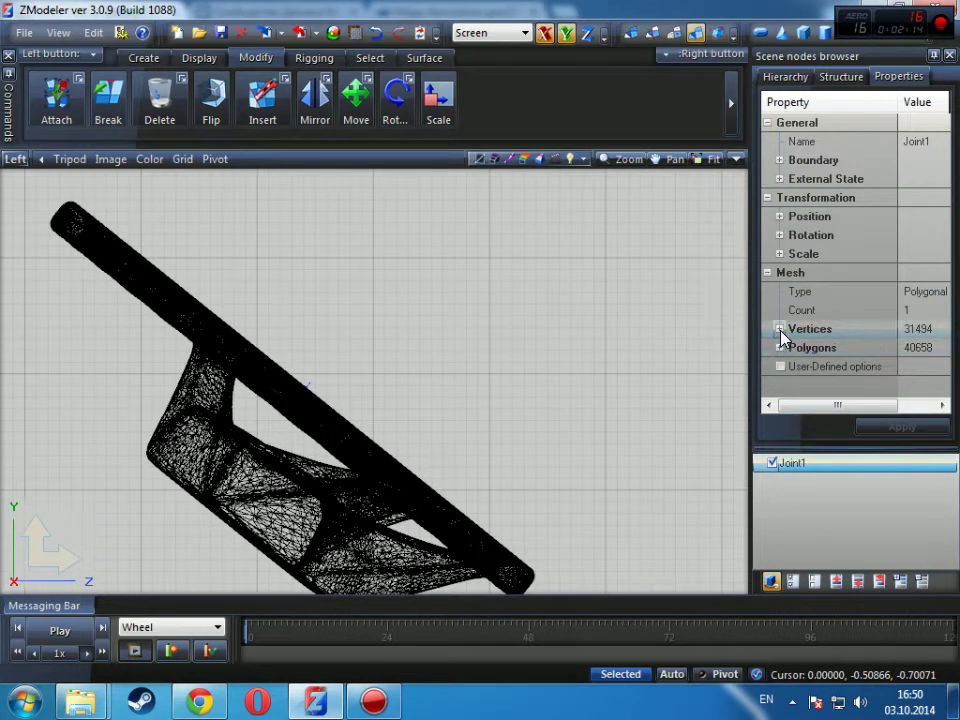
{"action": "left_click", "coordinate": [779, 179]}
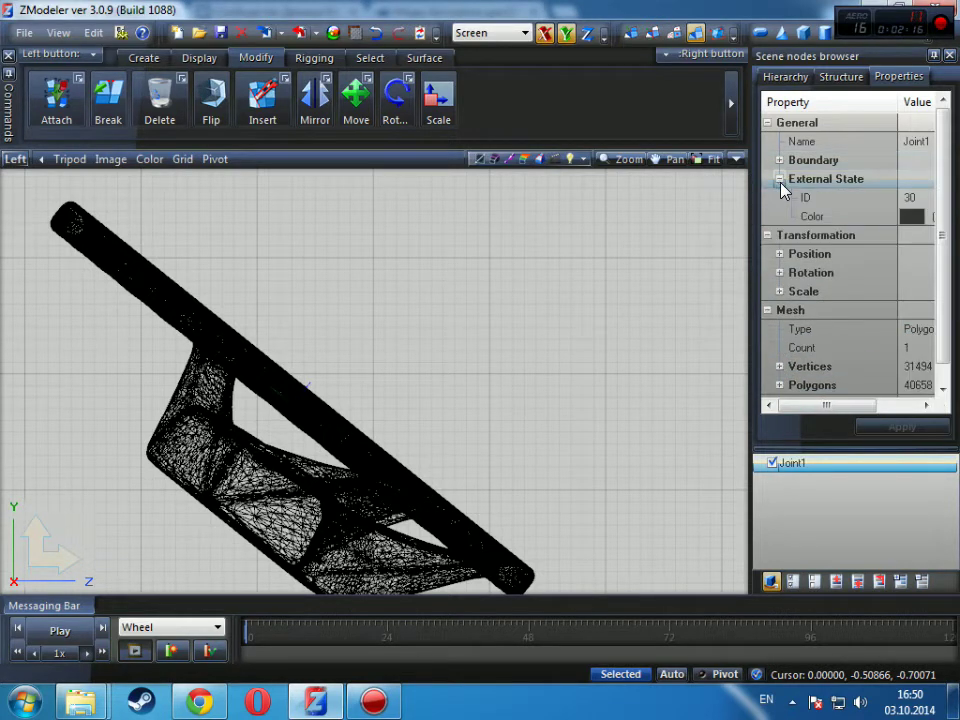
{"action": "left_click", "coordinate": [905, 197]}
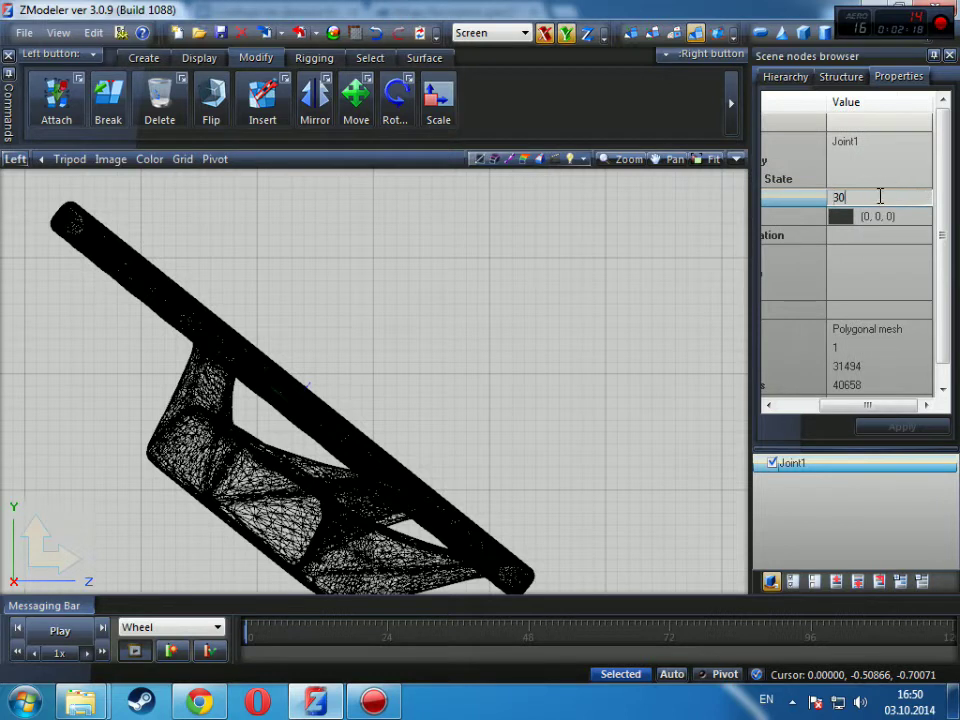
{"action": "type", "text": "1"}
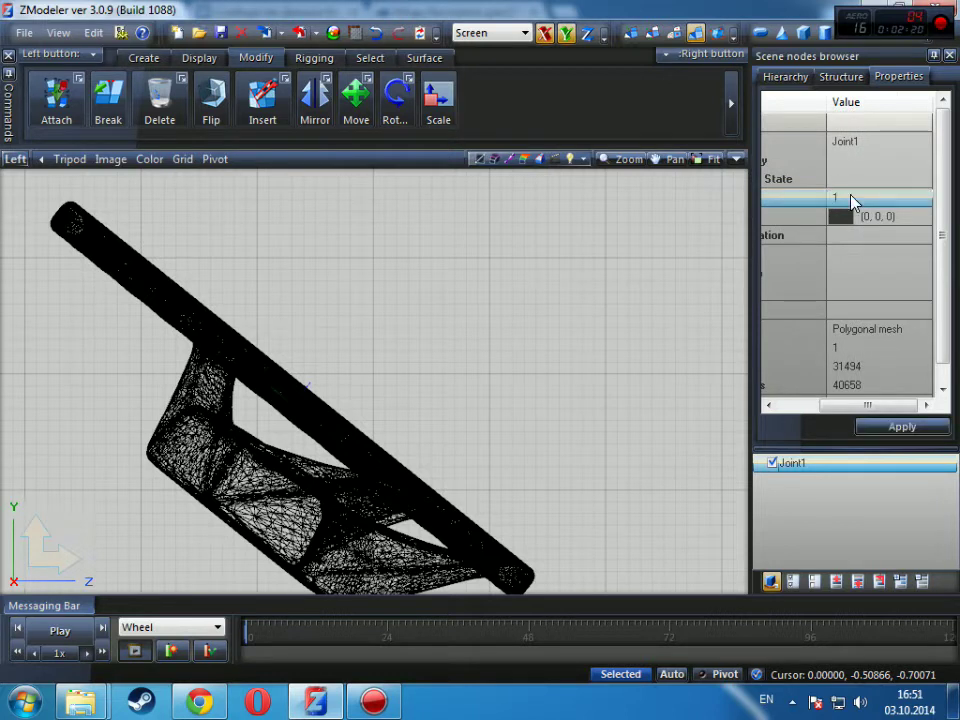
{"action": "left_click", "coordinate": [898, 430]}
{"action": "left_click", "coordinate": [769, 582]}
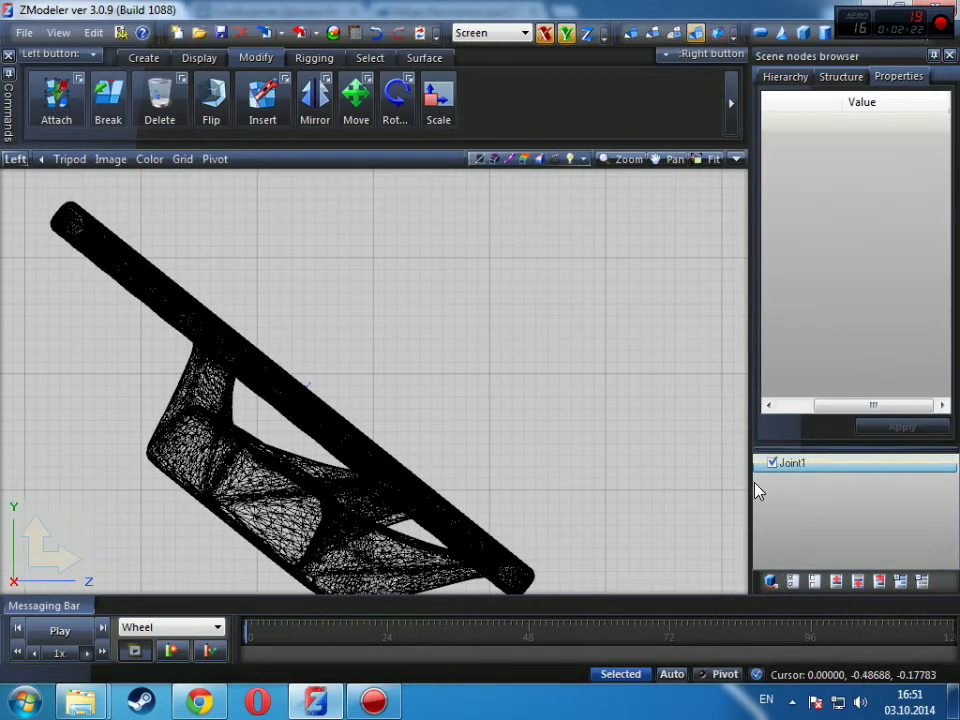
Select the entire steering wheel mesh with a Quadr selection in the Left view
{"action": "left_click", "coordinate": [785, 76]}
{"action": "left_click", "coordinate": [712, 159]}
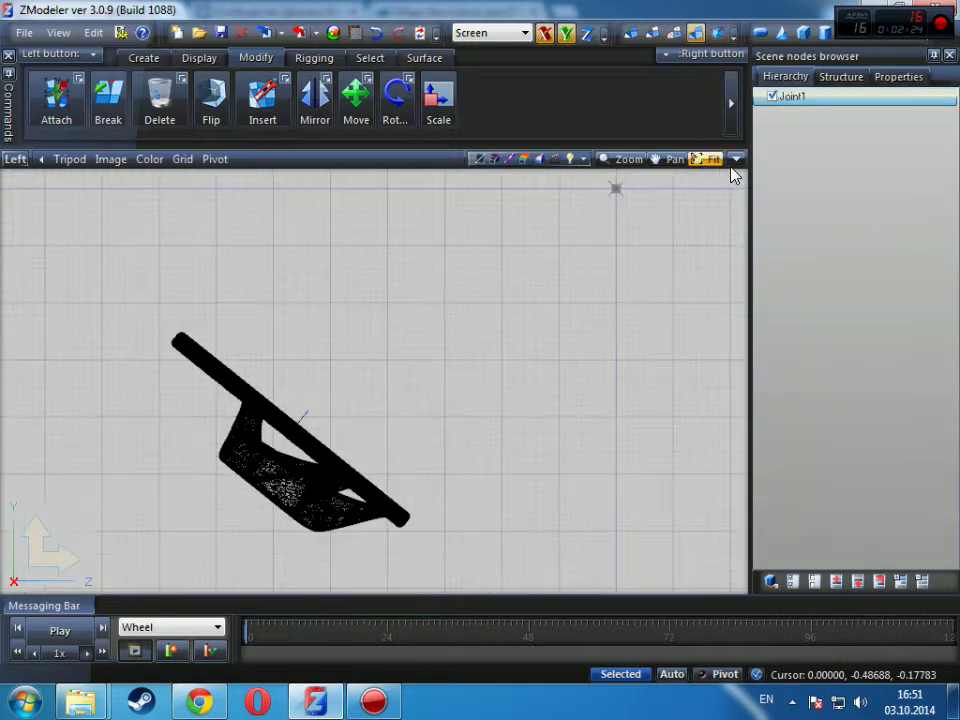
{"action": "left_click", "coordinate": [370, 57]}
{"action": "left_click", "coordinate": [469, 100]}
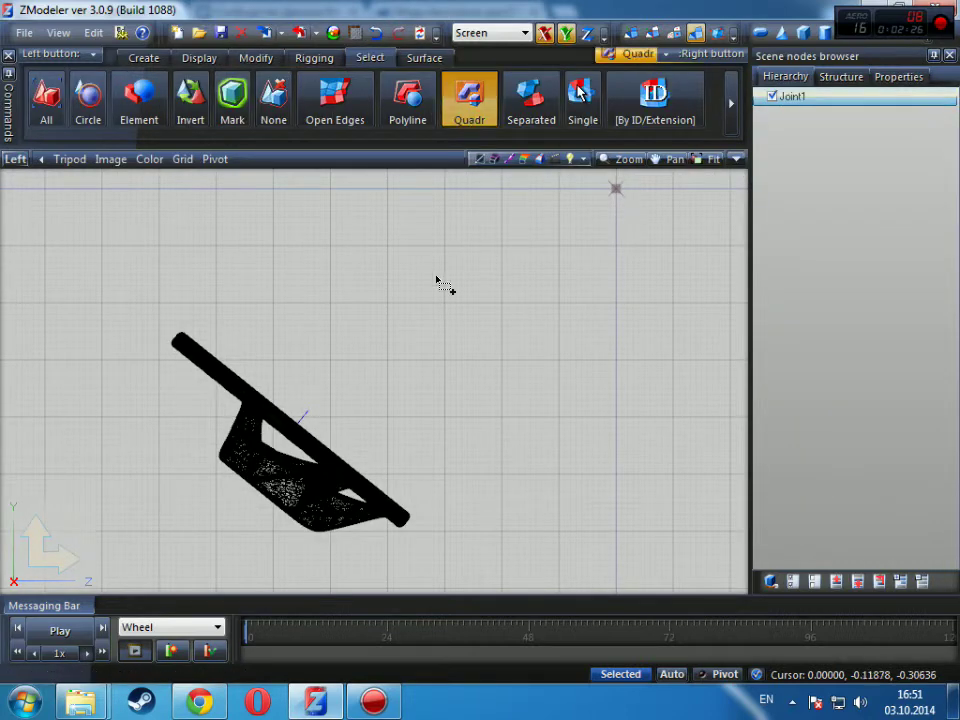
{"action": "left_click_drag", "start_coordinate": [80, 255], "coordinate": [462, 566]}
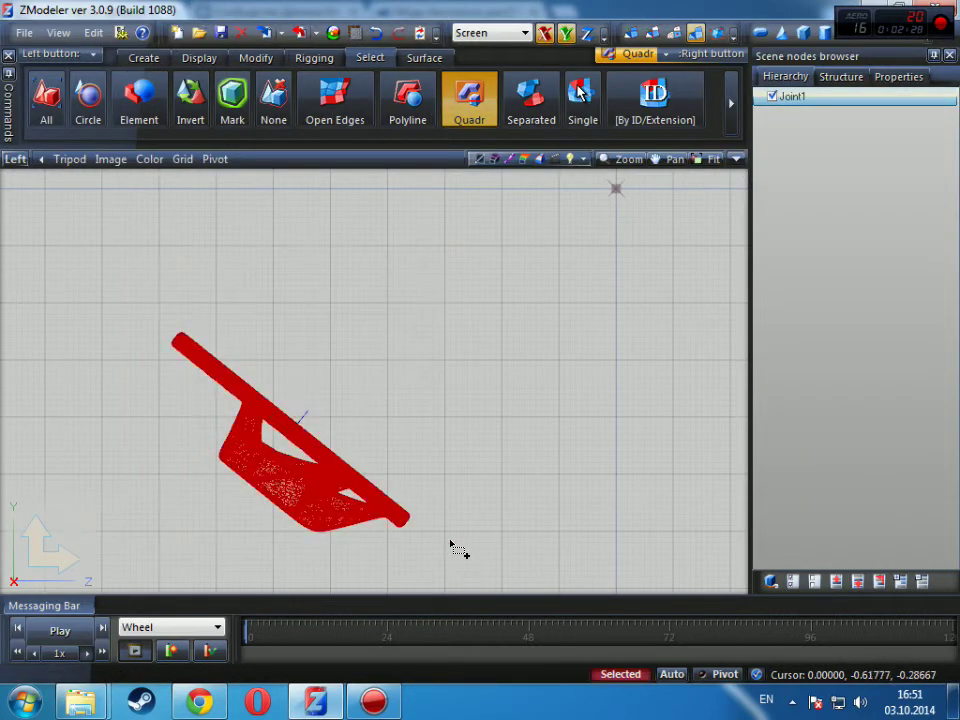
Load the Wheel animation into the Track Editor timeline and expand the Joint1 track's transformation curves
{"action": "left_click", "coordinate": [136, 652]}
{"action": "left_click_drag", "start_coordinate": [130, 109], "coordinate": [379, 135]}
{"action": "left_click", "coordinate": [386, 151]}
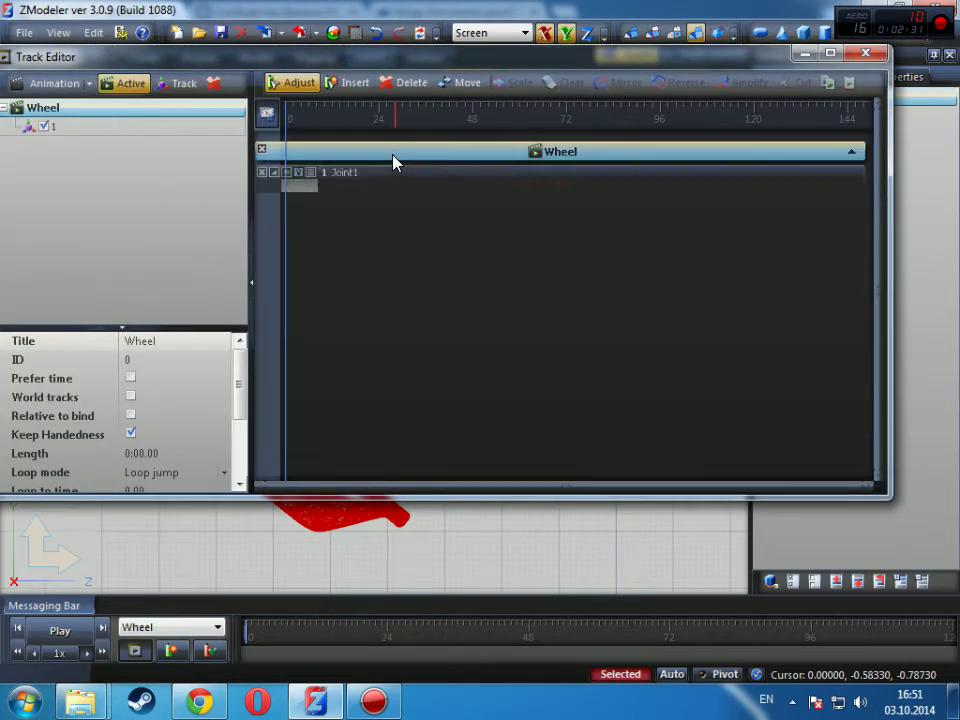
{"action": "left_click", "coordinate": [275, 174]}
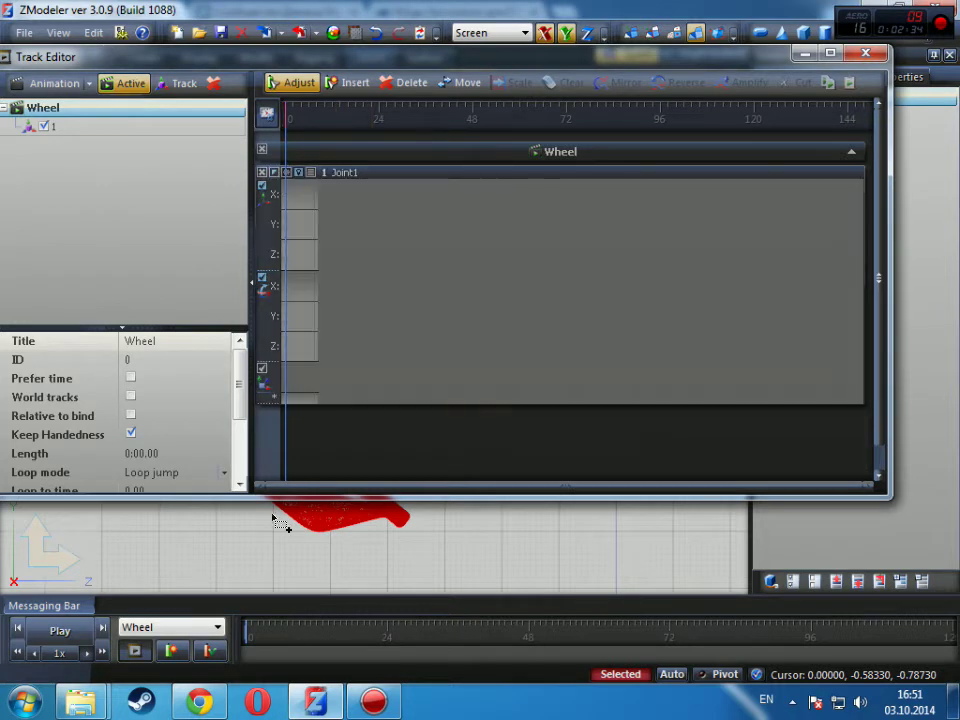
Set a key for track 1 at frame 0 with a Z rotation of -45
{"action": "left_click", "coordinate": [172, 651]}
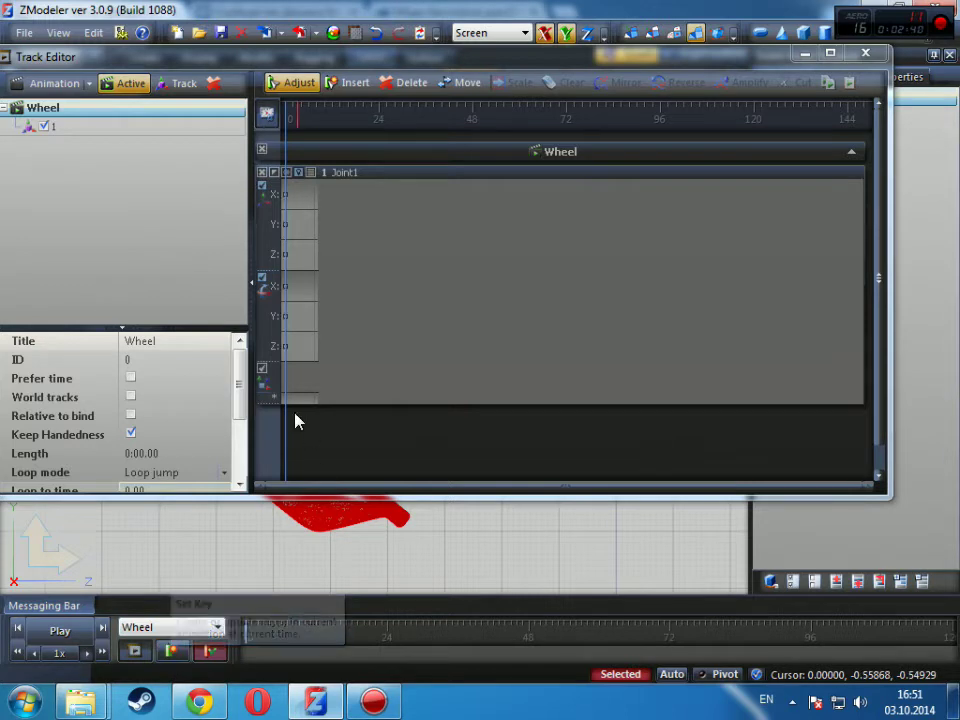
{"action": "left_click", "coordinate": [118, 129]}
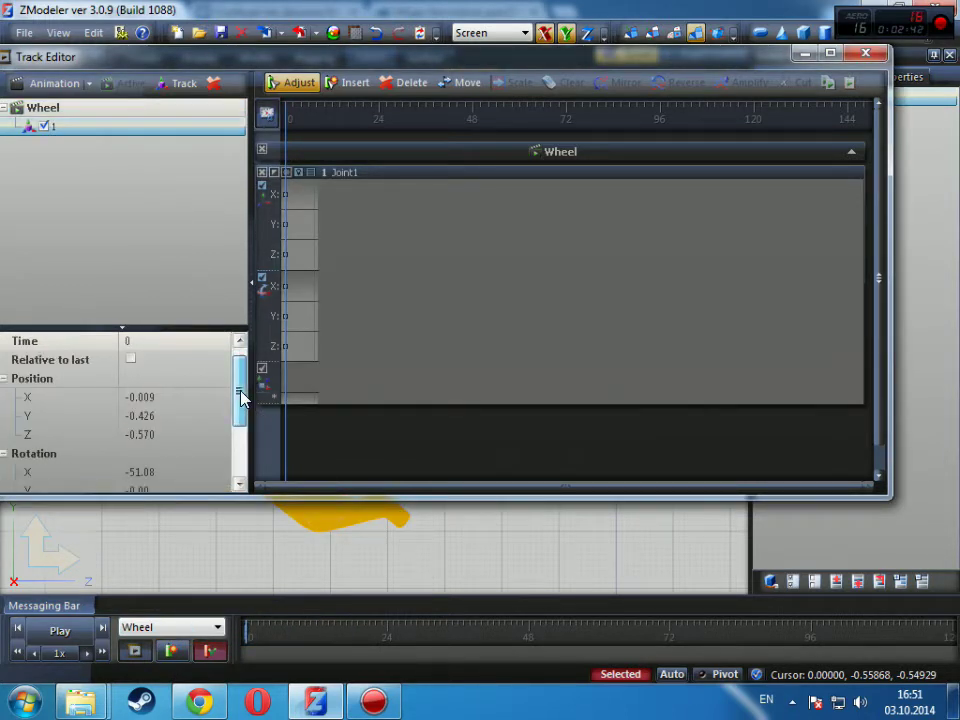
{"action": "left_click_drag", "start_coordinate": [241, 397], "coordinate": [240, 450]}
{"action": "left_click", "coordinate": [180, 400]}
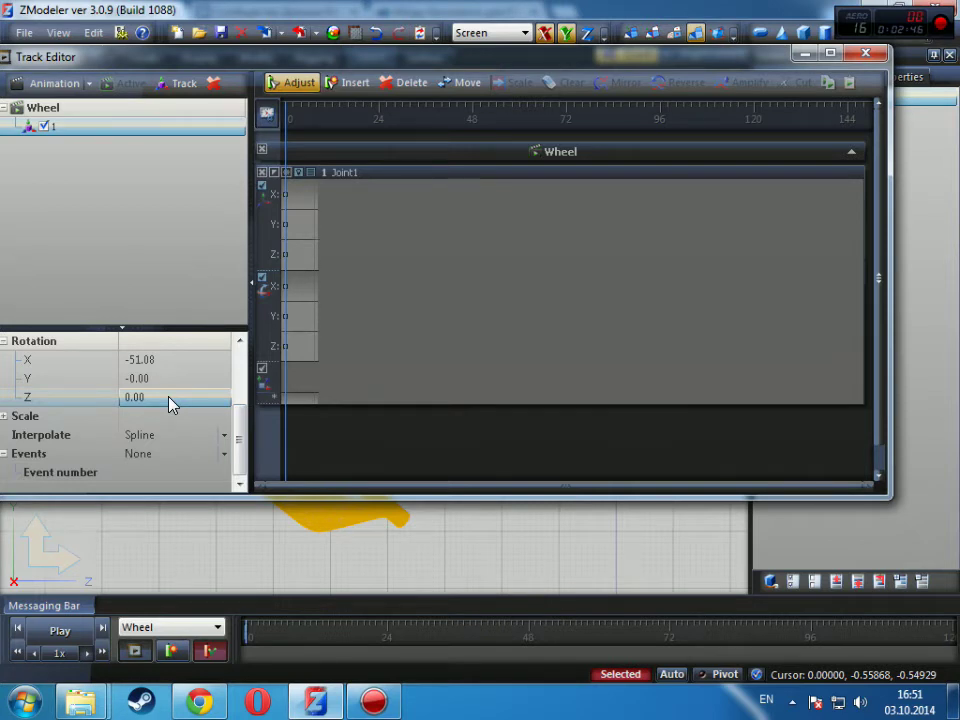
{"action": "left_click", "coordinate": [172, 398]}
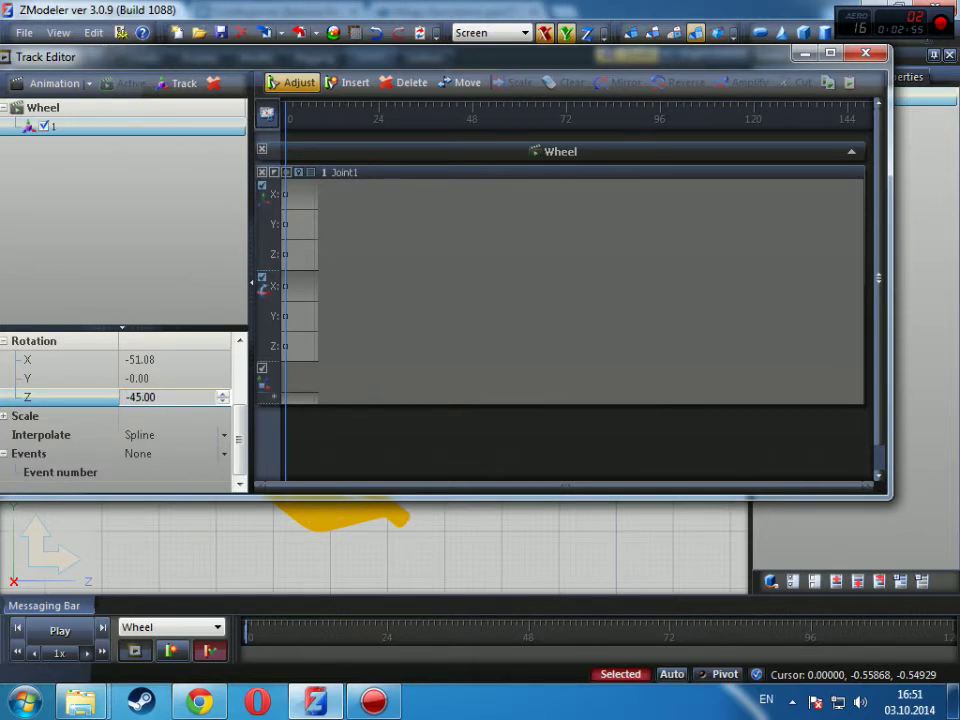
{"action": "key", "text": "Return"}
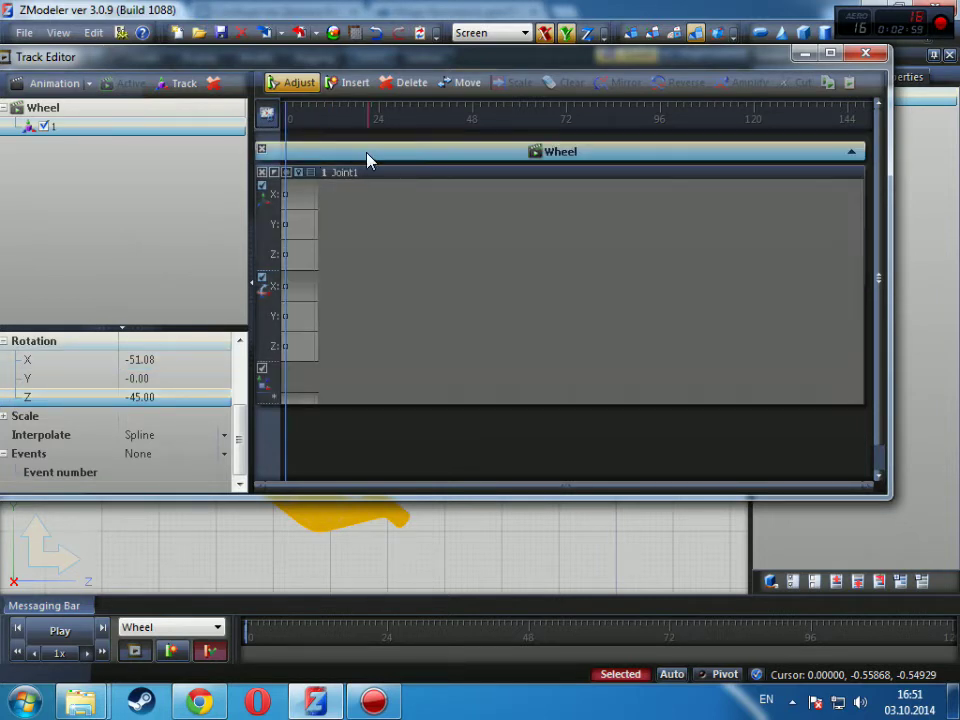
Add a key to track 1 at frame 2 with a Z rotation of -30
{"action": "left_click", "coordinate": [293, 119]}
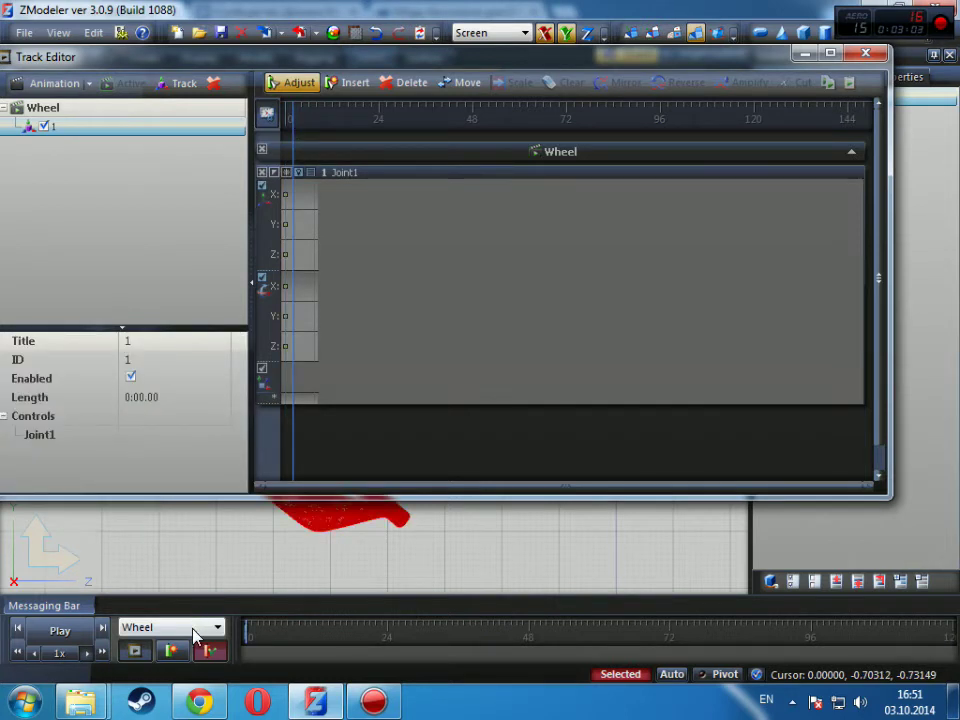
{"action": "left_click", "coordinate": [172, 651]}
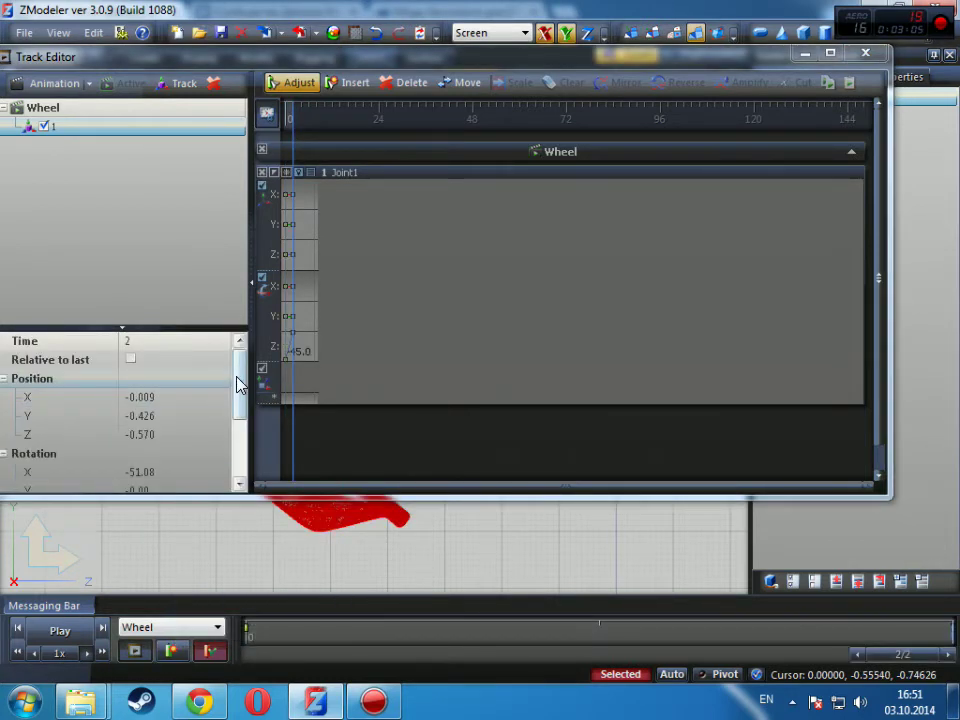
{"action": "left_click_drag", "start_coordinate": [236, 384], "coordinate": [240, 453]}
{"action": "left_click", "coordinate": [144, 397]}
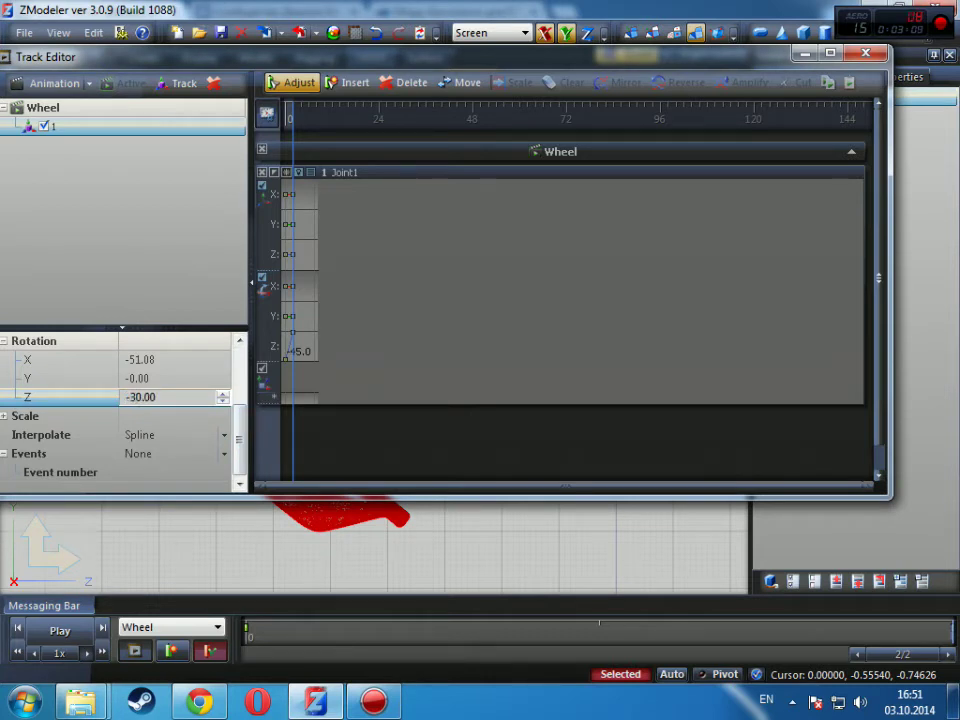
{"action": "key", "text": "Return"}
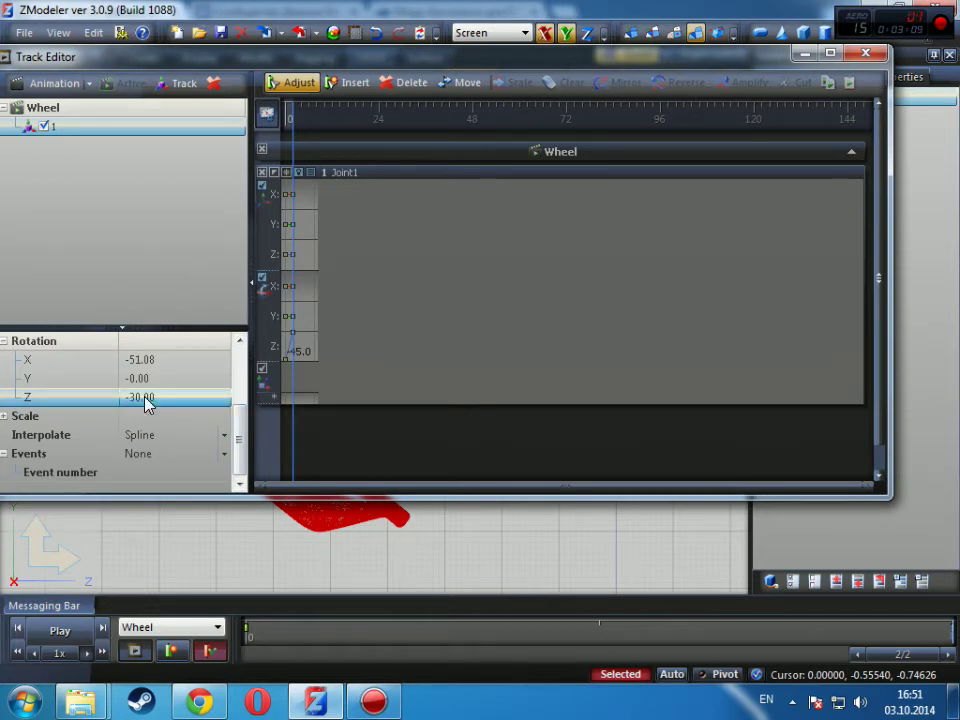
Add a key to track 1 at frame 4 with a Z rotation of -15
{"action": "left_click", "coordinate": [301, 118]}
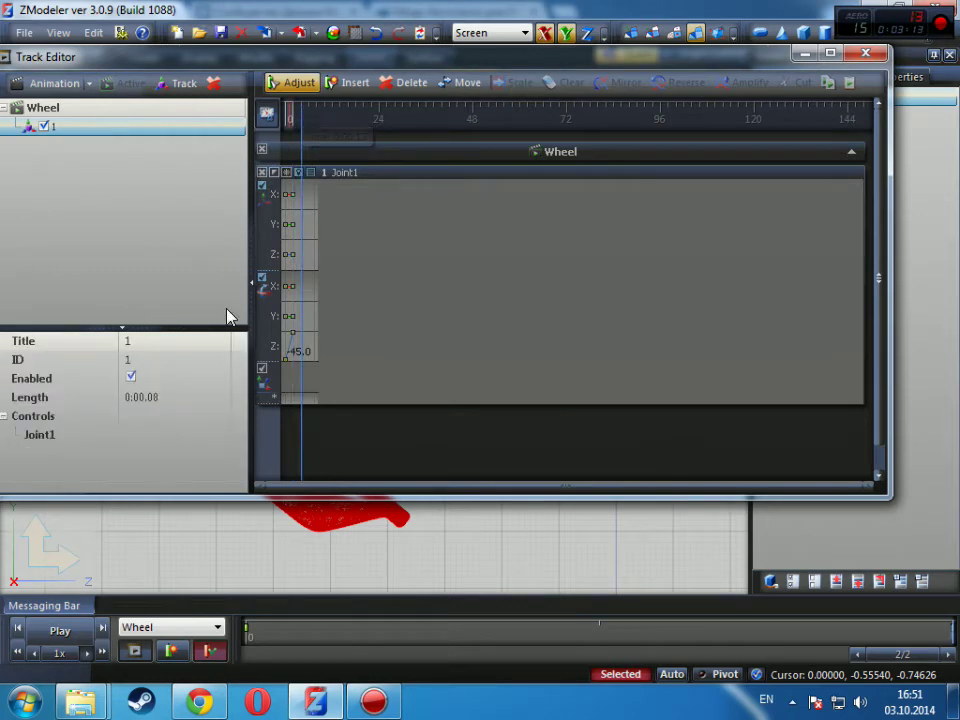
{"action": "left_click", "coordinate": [182, 652]}
{"action": "left_click_drag", "start_coordinate": [238, 410], "coordinate": [240, 464]}
{"action": "left_click", "coordinate": [168, 397]}
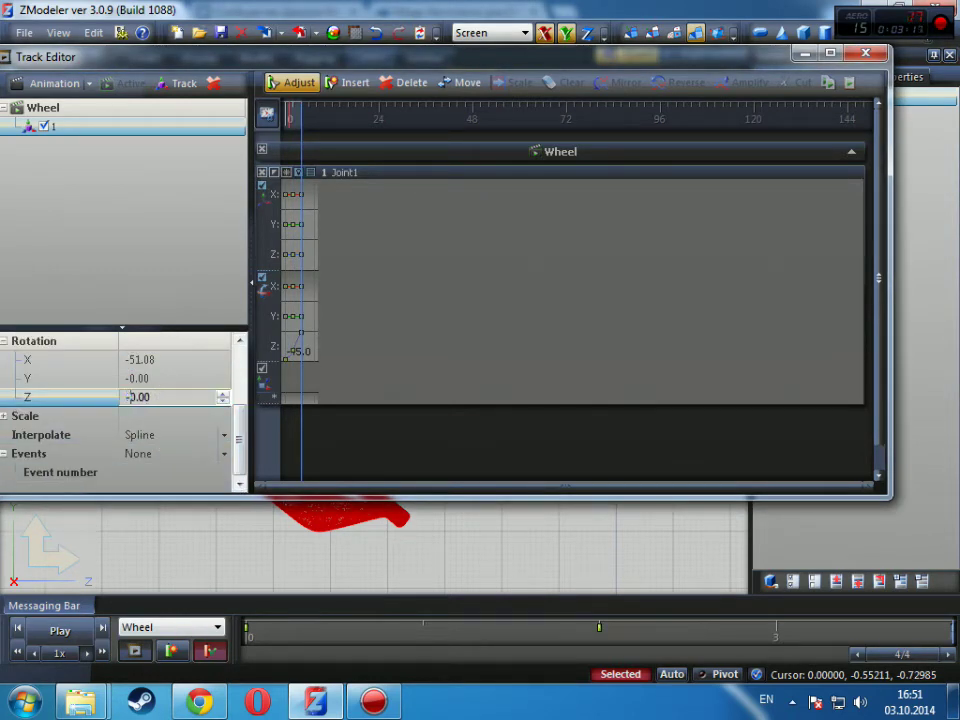
{"action": "key", "text": "Return"}
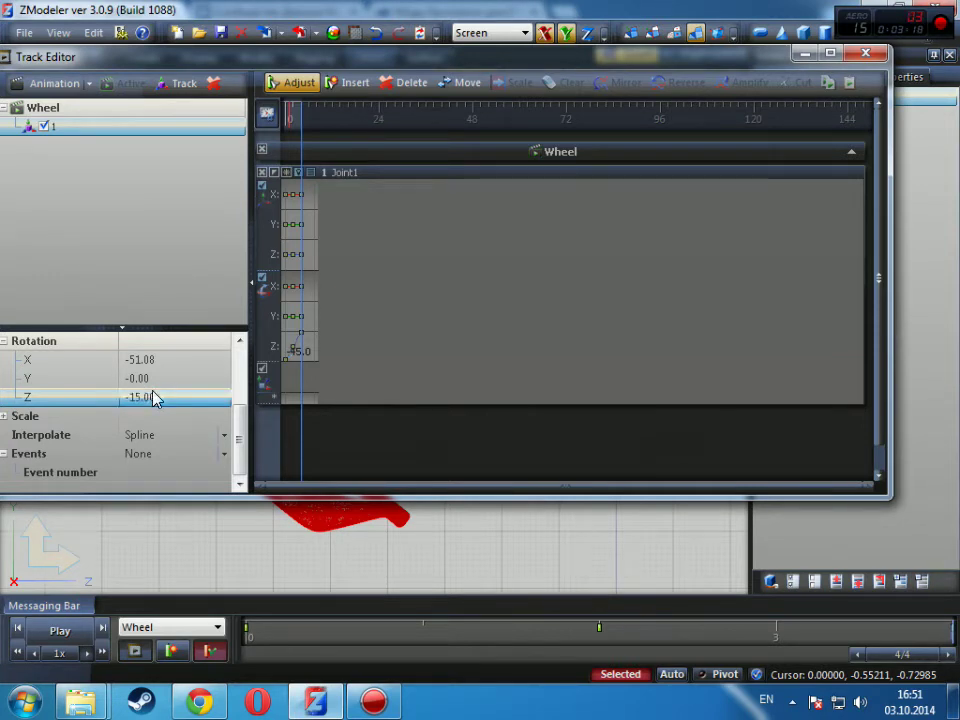
Add a key to track 1 at frame 6 with a Z rotation of 0
{"action": "left_click", "coordinate": [309, 122]}
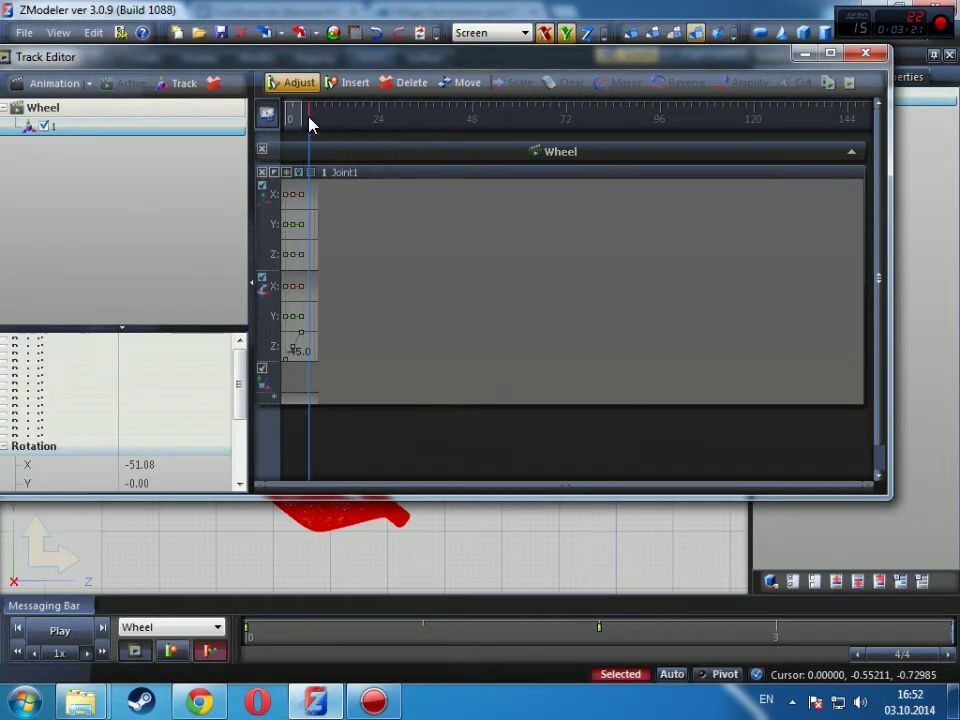
{"action": "left_click", "coordinate": [171, 650]}
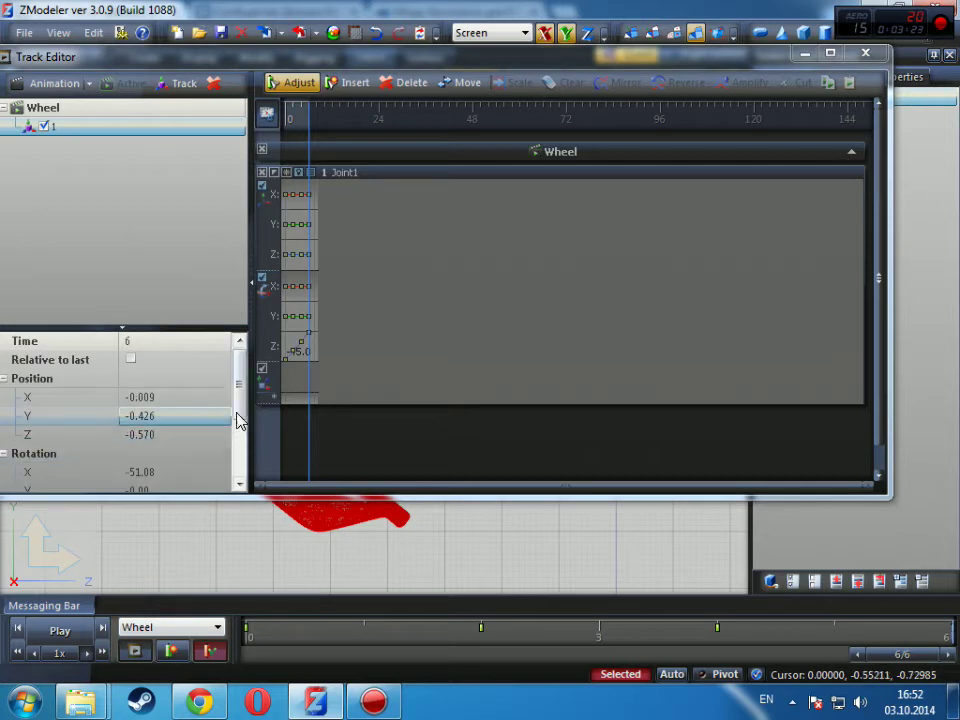
{"action": "left_click_drag", "start_coordinate": [238, 416], "coordinate": [243, 502]}
{"action": "left_click", "coordinate": [160, 403]}
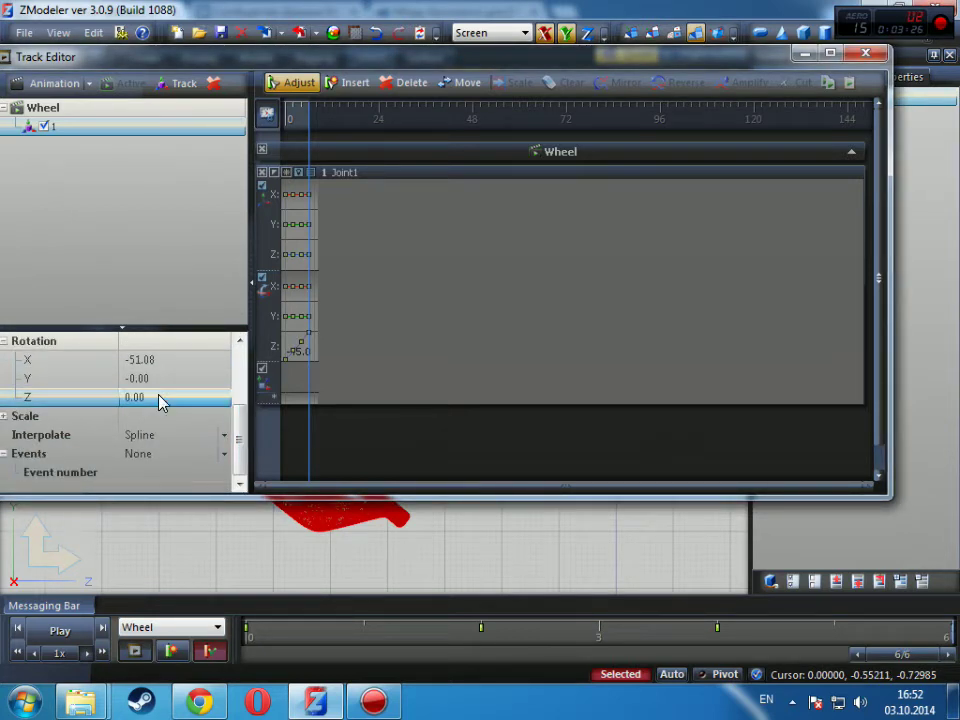
{"action": "key", "text": "Return"}
Add a key to track 1 at frame 8 with a Z rotation of 15
{"action": "left_click", "coordinate": [316, 122]}
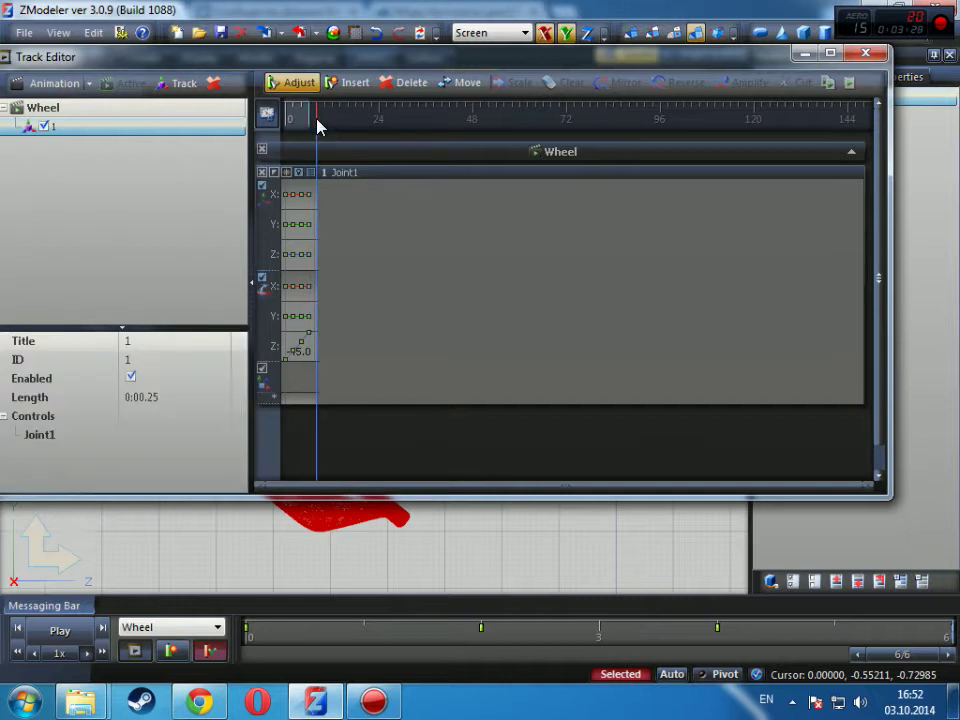
{"action": "left_click", "coordinate": [171, 650]}
{"action": "scroll", "coordinate": [240, 400], "scroll_direction": "down", "scroll_amount": 3}
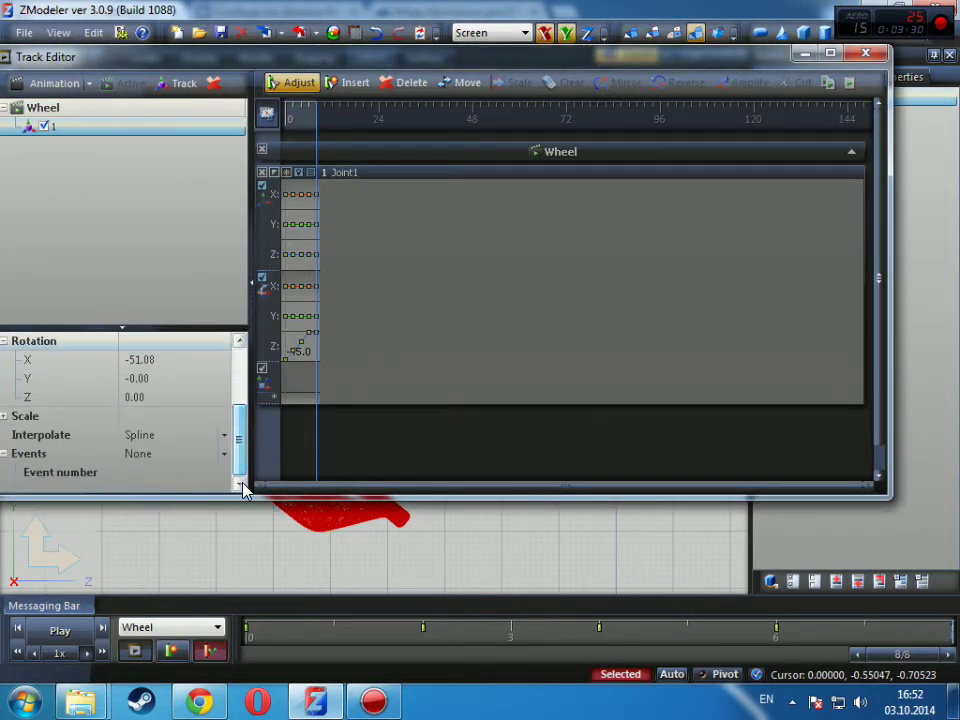
{"action": "left_click", "coordinate": [150, 397]}
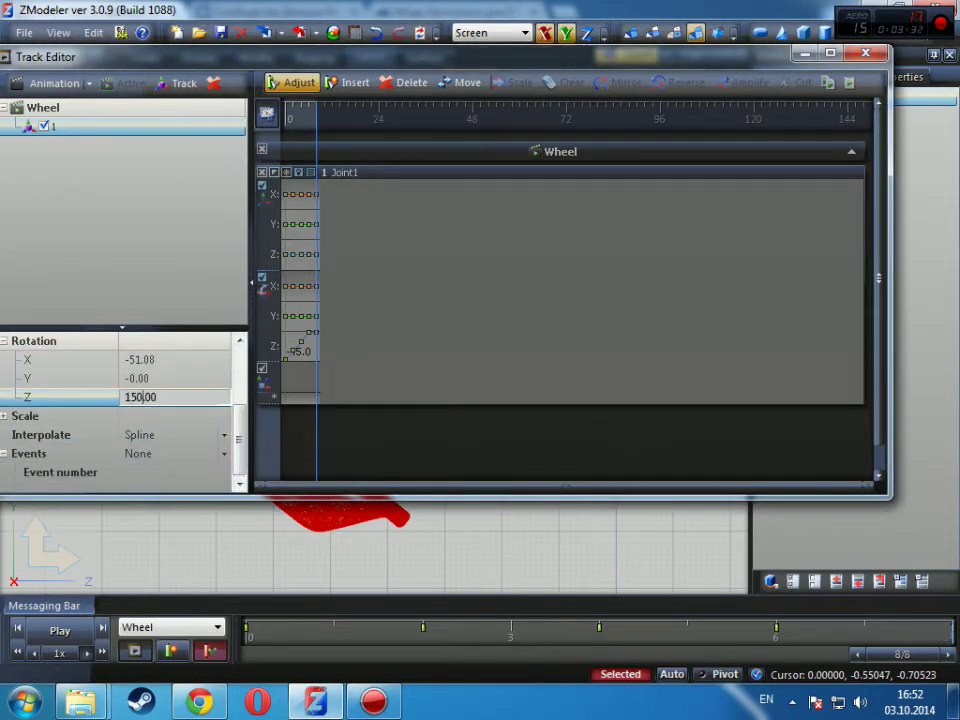
{"action": "key", "text": "Return"}
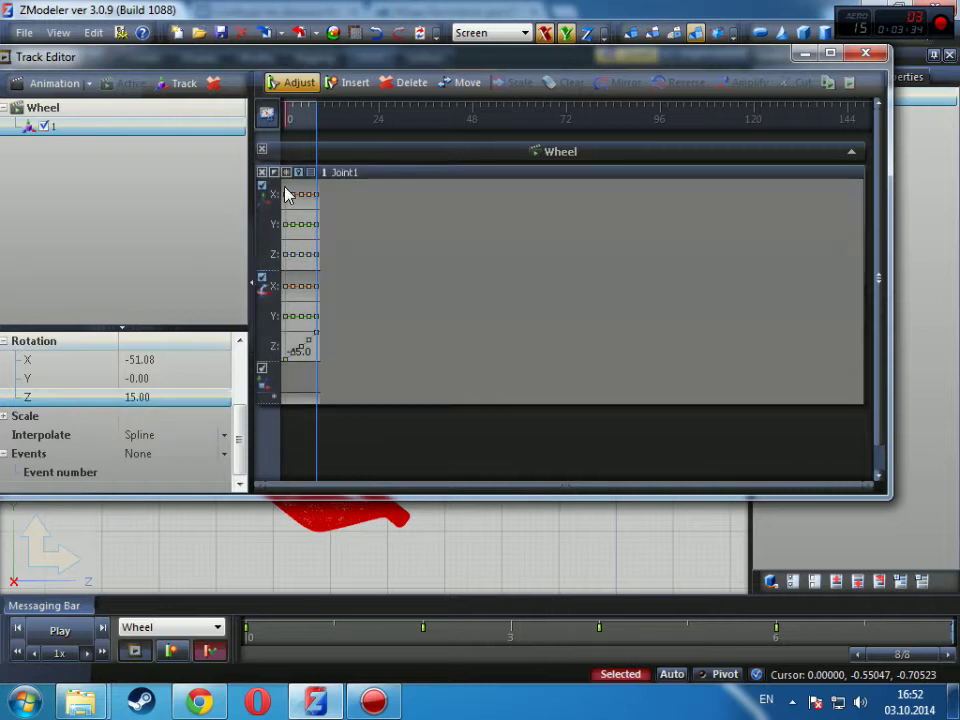
Add a key to track 1 at frame 10 with a Z rotation of 30
{"action": "left_click", "coordinate": [326, 120]}
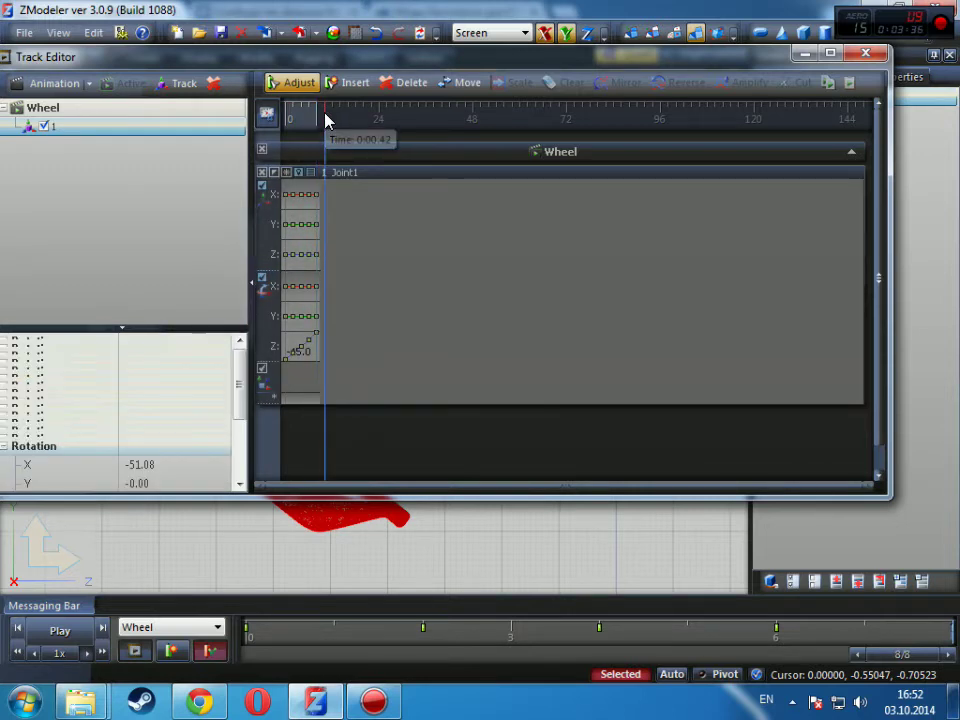
{"action": "left_click", "coordinate": [175, 655]}
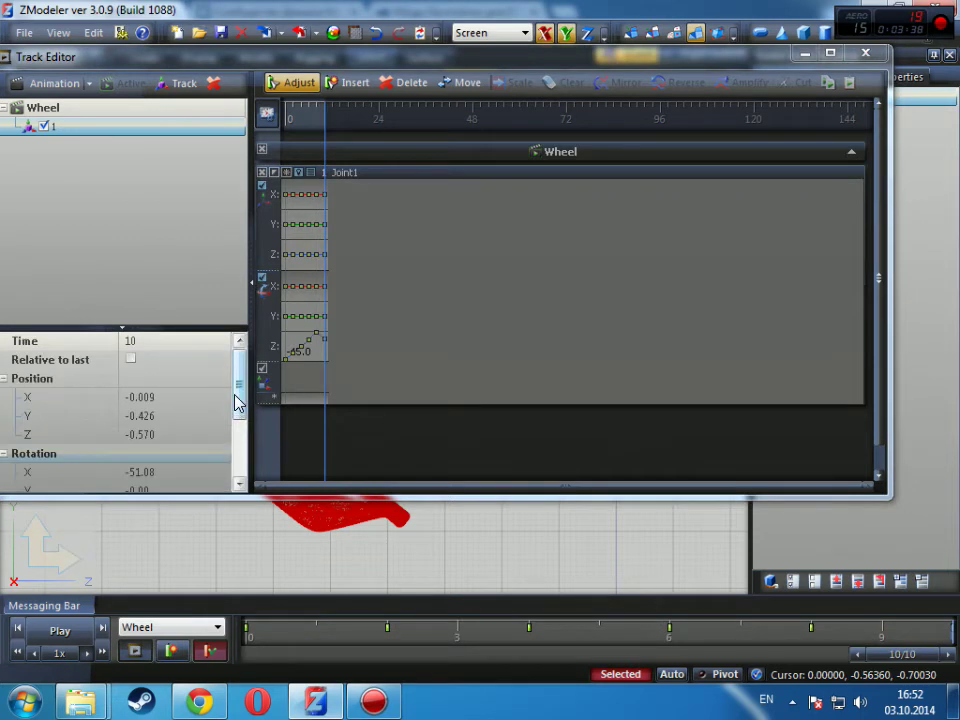
{"action": "left_click_drag", "start_coordinate": [236, 386], "coordinate": [238, 478]}
{"action": "left_click", "coordinate": [143, 398]}
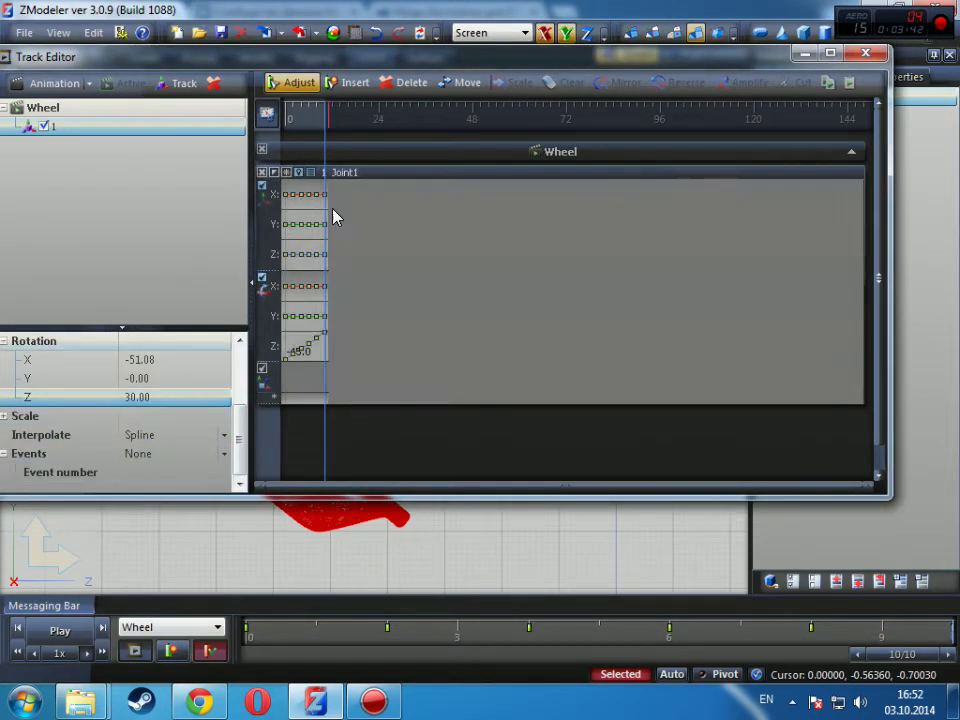
Add a key to track 1 at frame 12 with a Z rotation of 45
{"action": "left_click", "coordinate": [333, 121]}
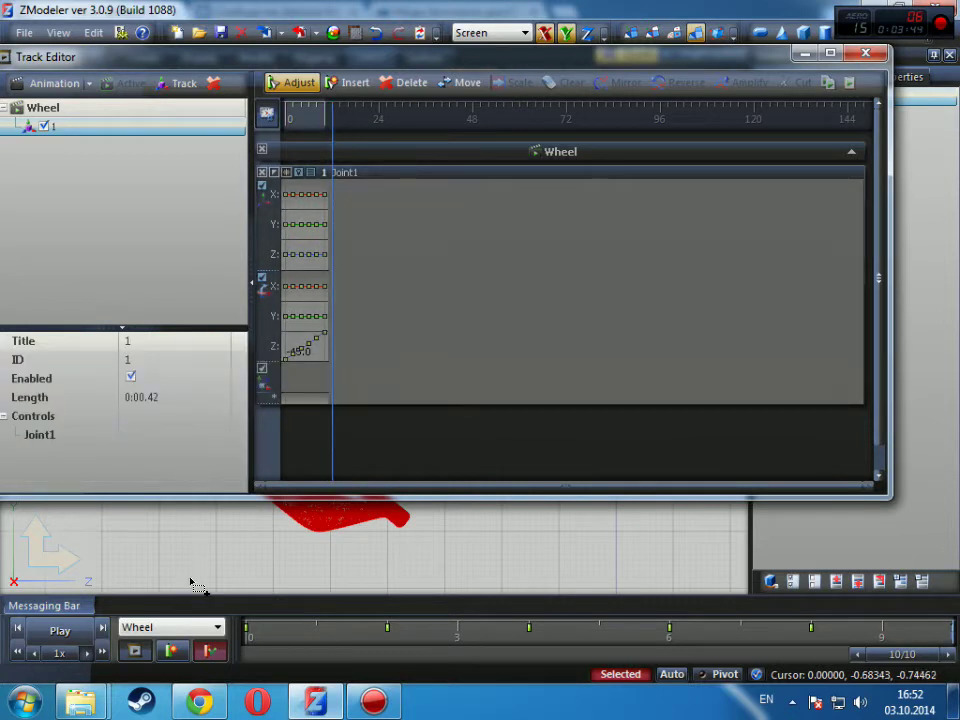
{"action": "left_click", "coordinate": [180, 651]}
{"action": "scroll", "coordinate": [242, 414], "scroll_direction": "down", "scroll_amount": 2}
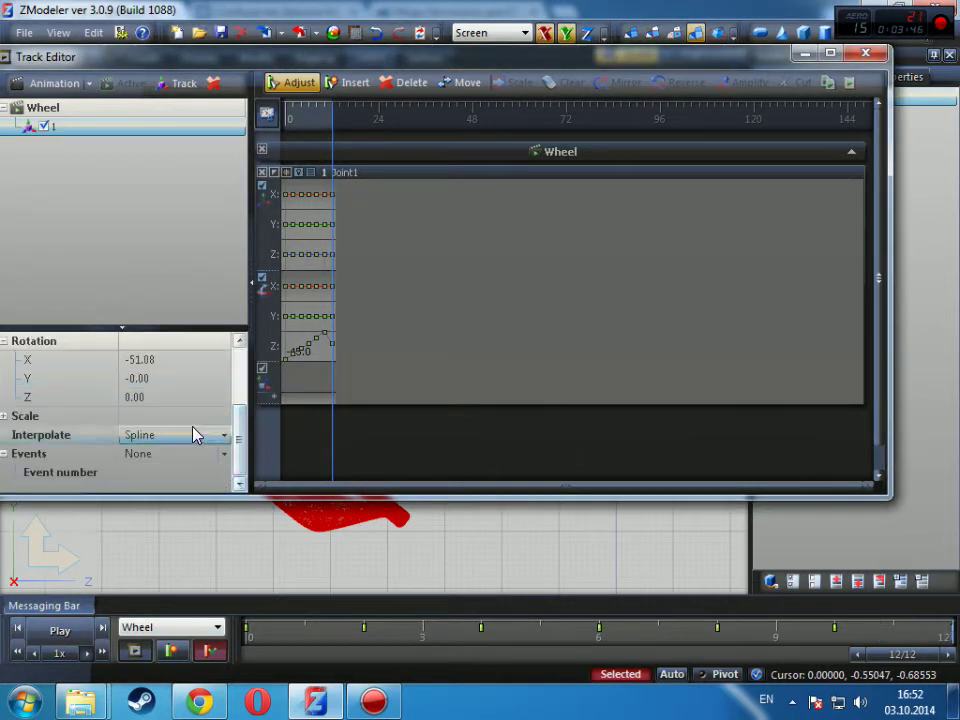
{"action": "left_click", "coordinate": [172, 397]}
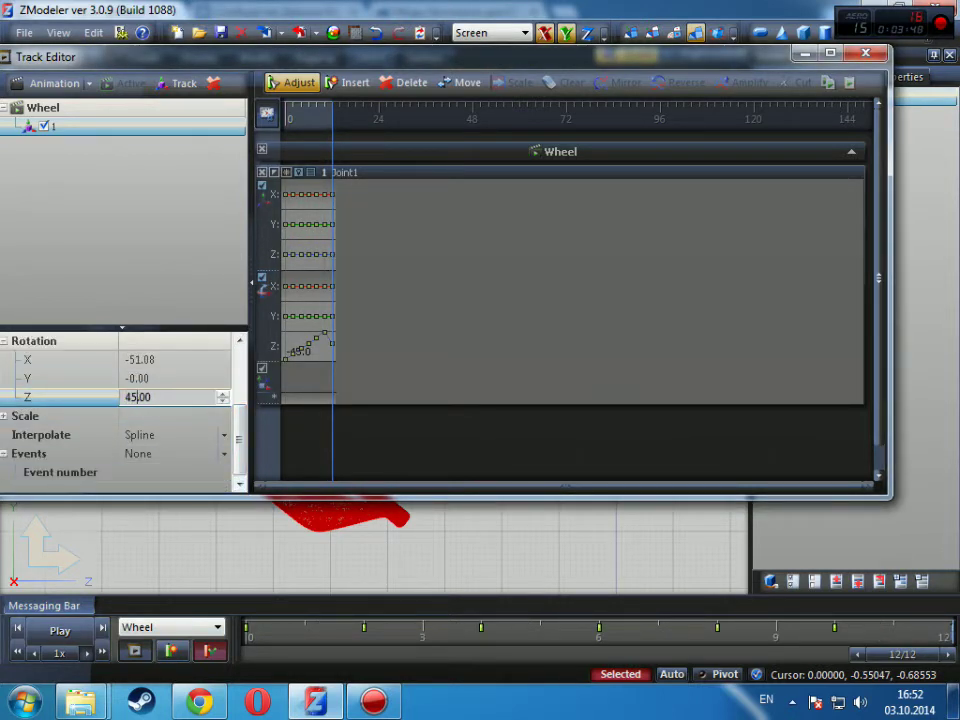
{"action": "key", "text": "Return"}
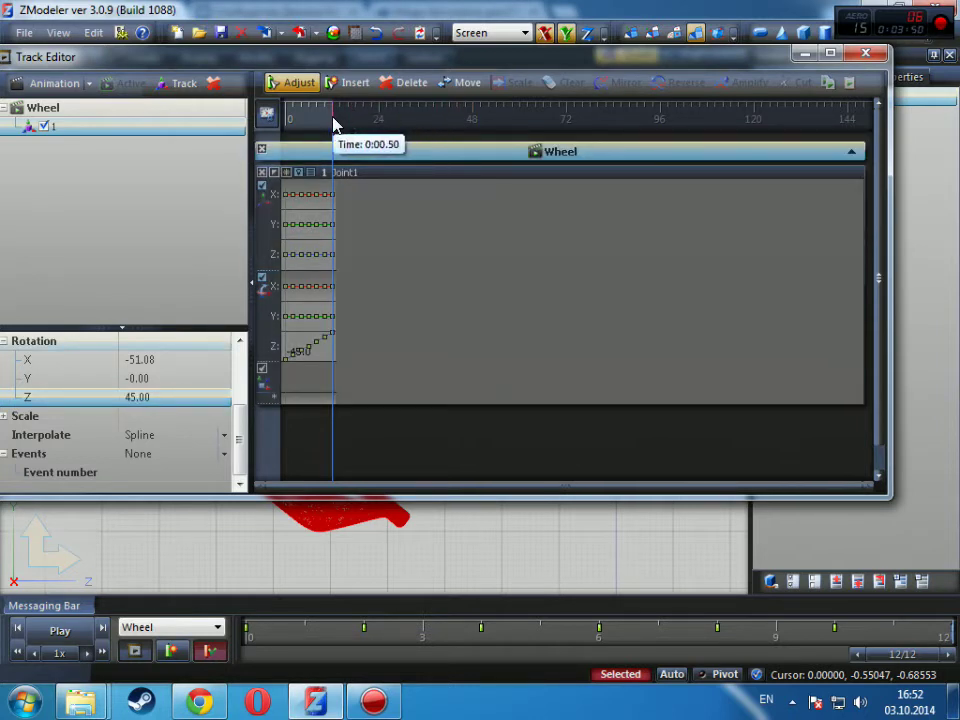
Add a key to track 1 at frame 14 with a Z rotation of 60
{"action": "left_click", "coordinate": [341, 120]}
{"action": "left_click", "coordinate": [170, 651]}
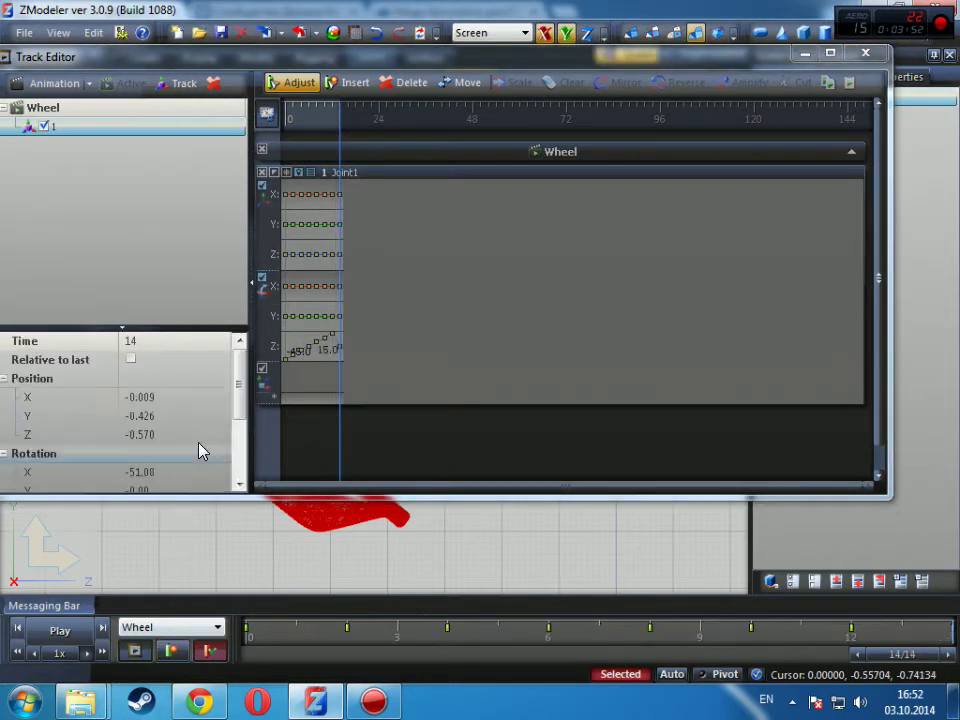
{"action": "left_click_drag", "start_coordinate": [237, 400], "coordinate": [239, 483]}
{"action": "left_click", "coordinate": [148, 398]}
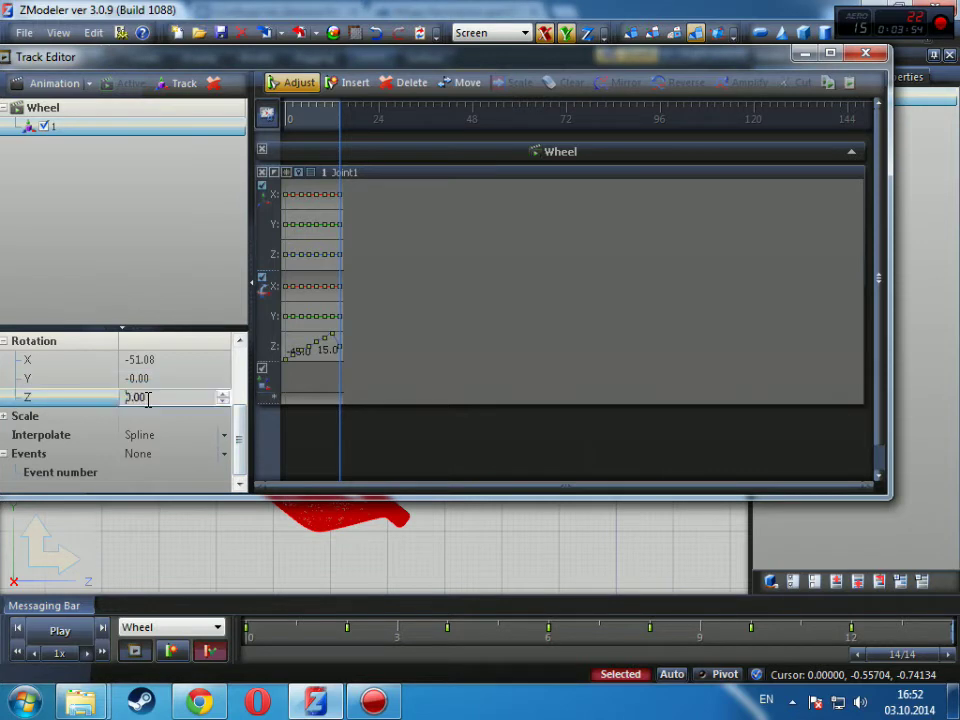
{"action": "key", "text": "Return"}
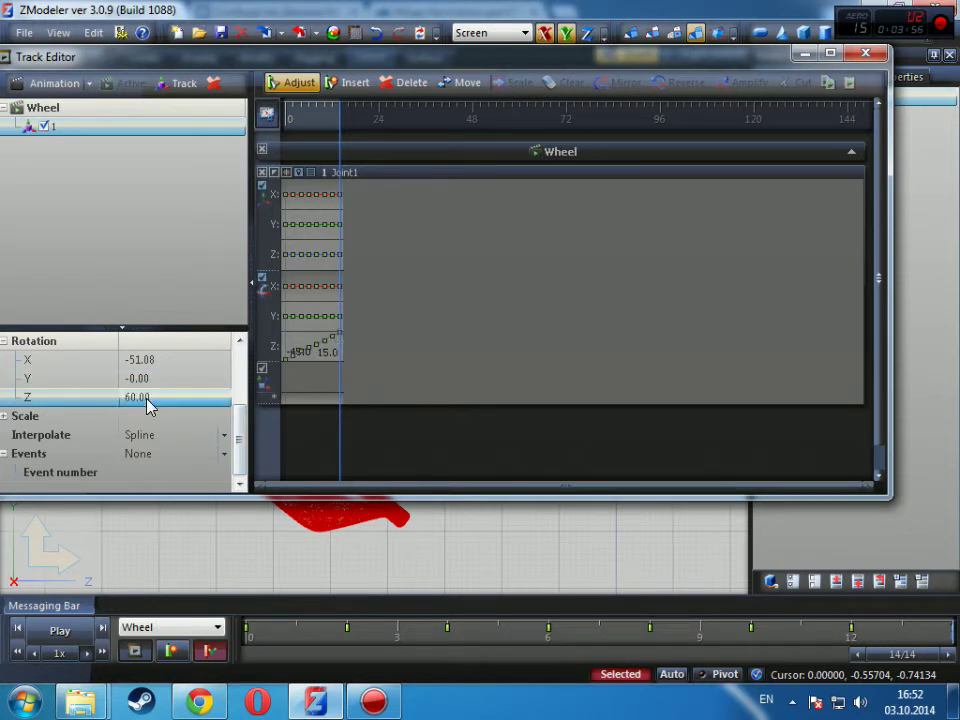
Add a key to track 1 at frame 16 with a Z rotation of 75
{"action": "left_click", "coordinate": [349, 128]}
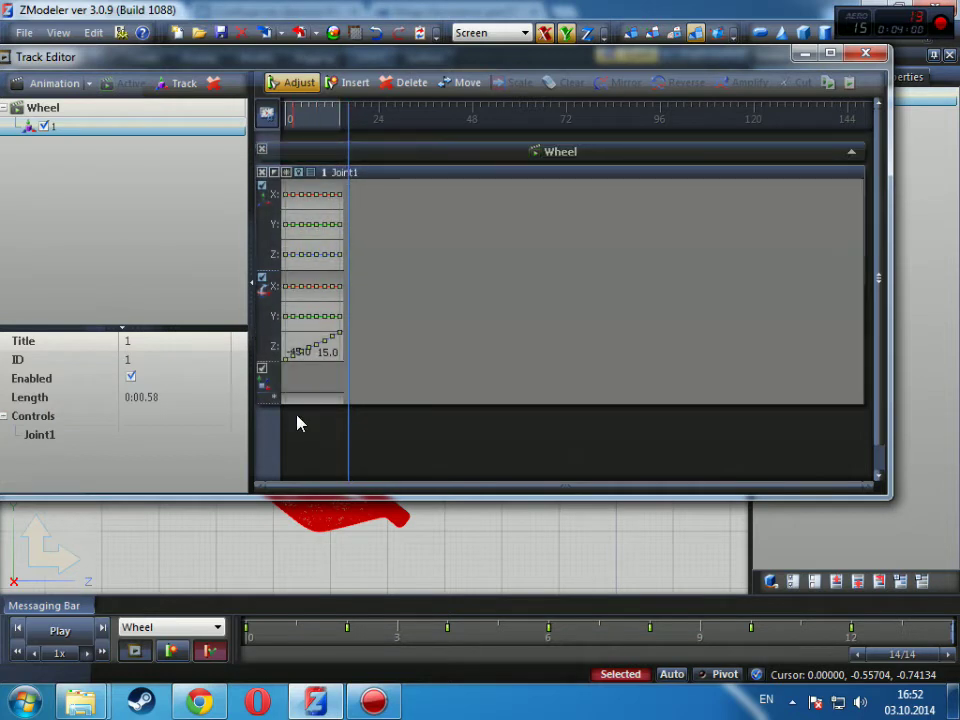
{"action": "left_click", "coordinate": [171, 650]}
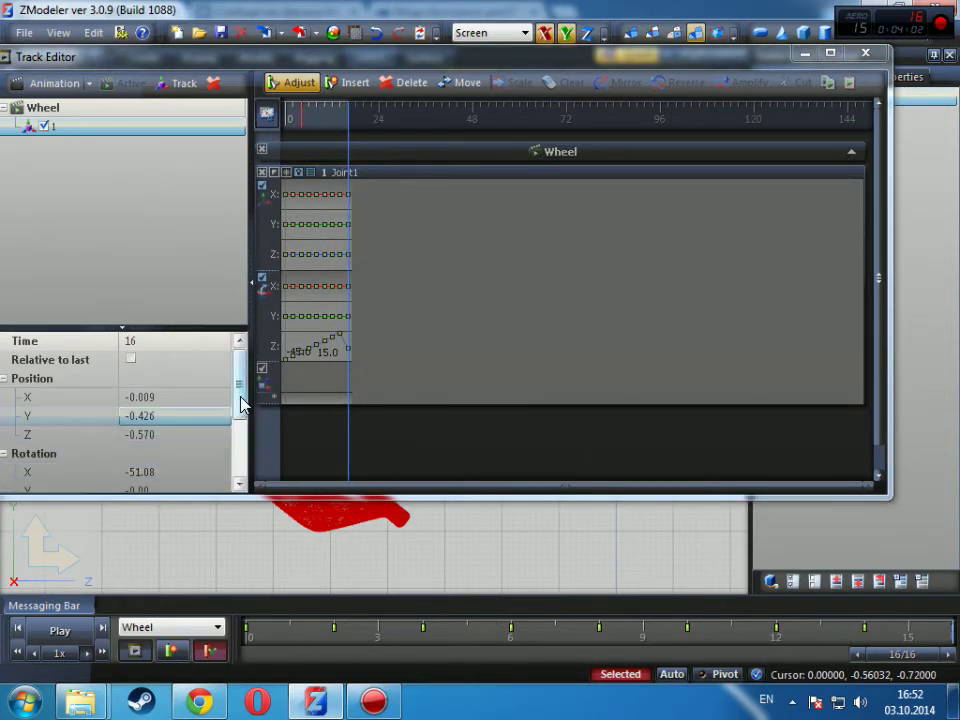
{"action": "scroll", "coordinate": [156, 429], "scroll_direction": "down", "scroll_amount": 2}
{"action": "left_click", "coordinate": [160, 397]}
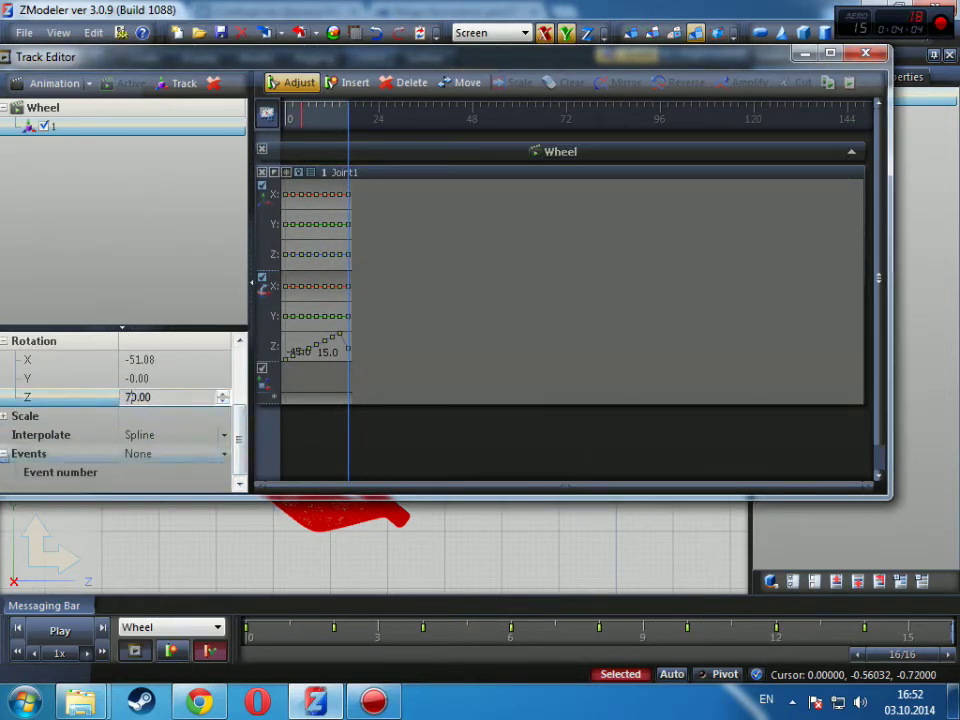
{"action": "type", "text": "75"}
{"action": "key", "text": "Return"}
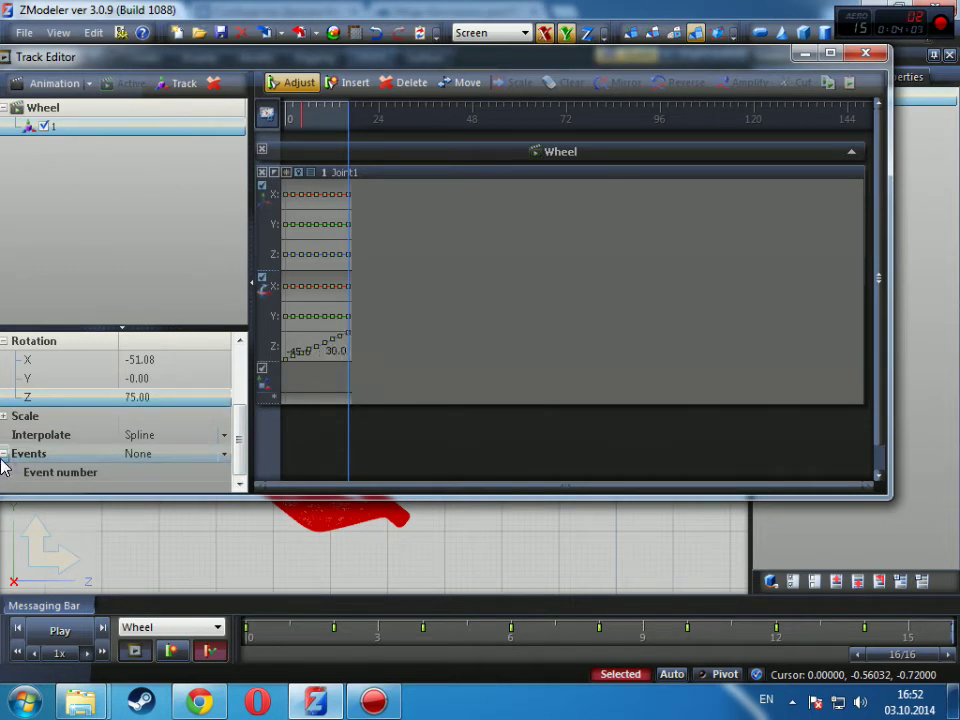
Add a key to track 1 at frame 18 with a Z rotation of 90
{"action": "left_click", "coordinate": [357, 121]}
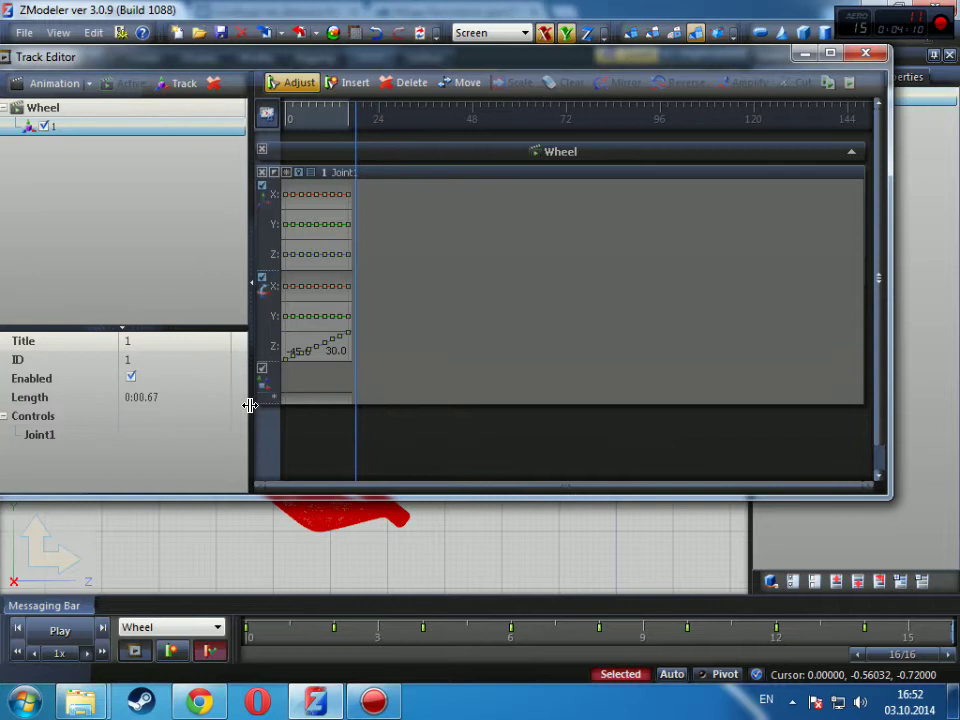
{"action": "left_click", "coordinate": [171, 651]}
{"action": "left_click_drag", "start_coordinate": [238, 411], "coordinate": [238, 478]}
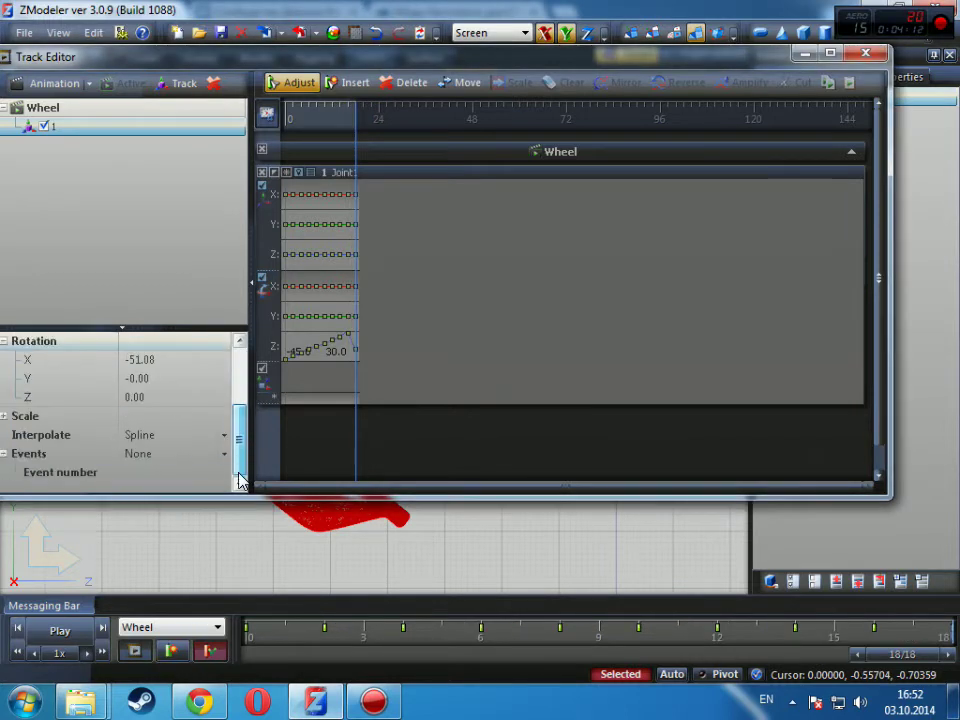
{"action": "left_click", "coordinate": [170, 397]}
{"action": "type", "text": "90"}
{"action": "key", "text": "Return"}
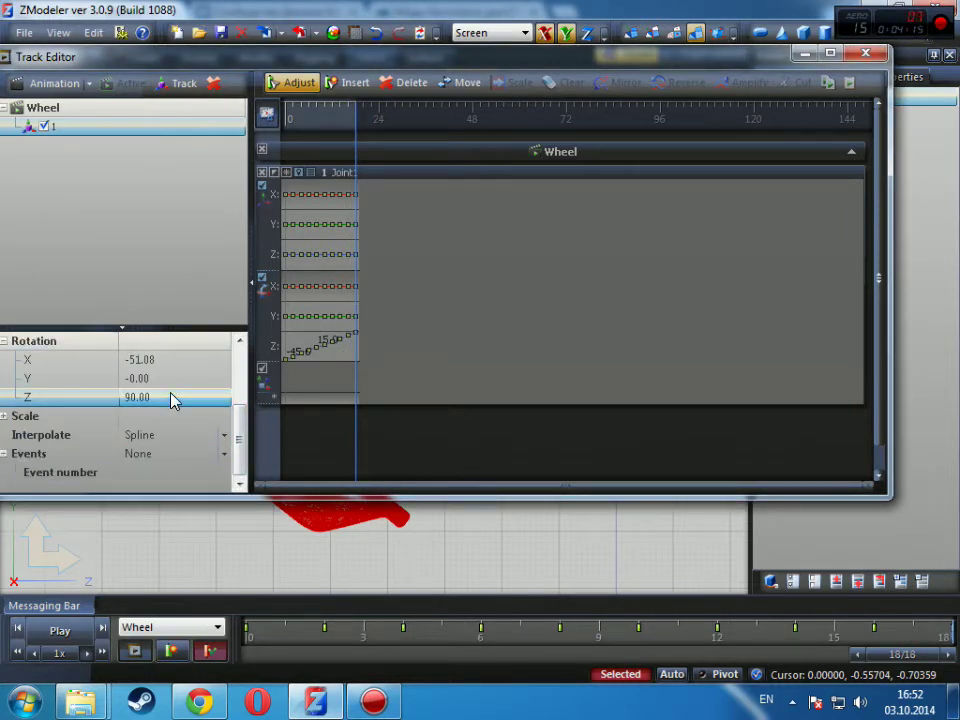
Add a key to track 1 at frame 20 with a Z rotation of 105
{"action": "left_click", "coordinate": [363, 117]}
{"action": "left_click", "coordinate": [182, 652]}
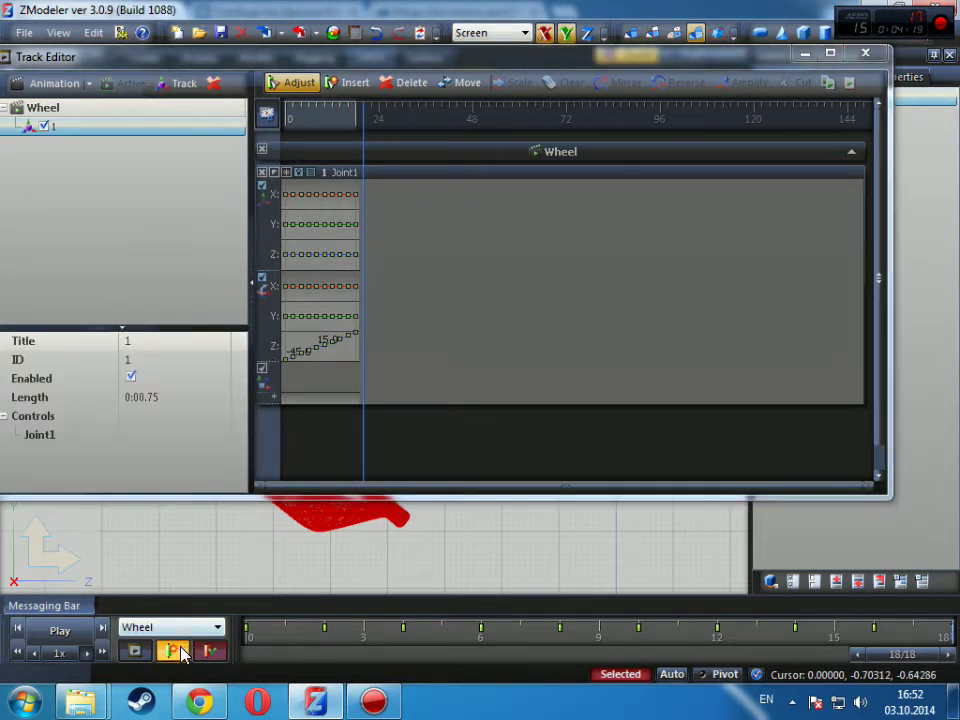
{"action": "left_click_drag", "start_coordinate": [240, 411], "coordinate": [238, 474]}
{"action": "left_click", "coordinate": [182, 398]}
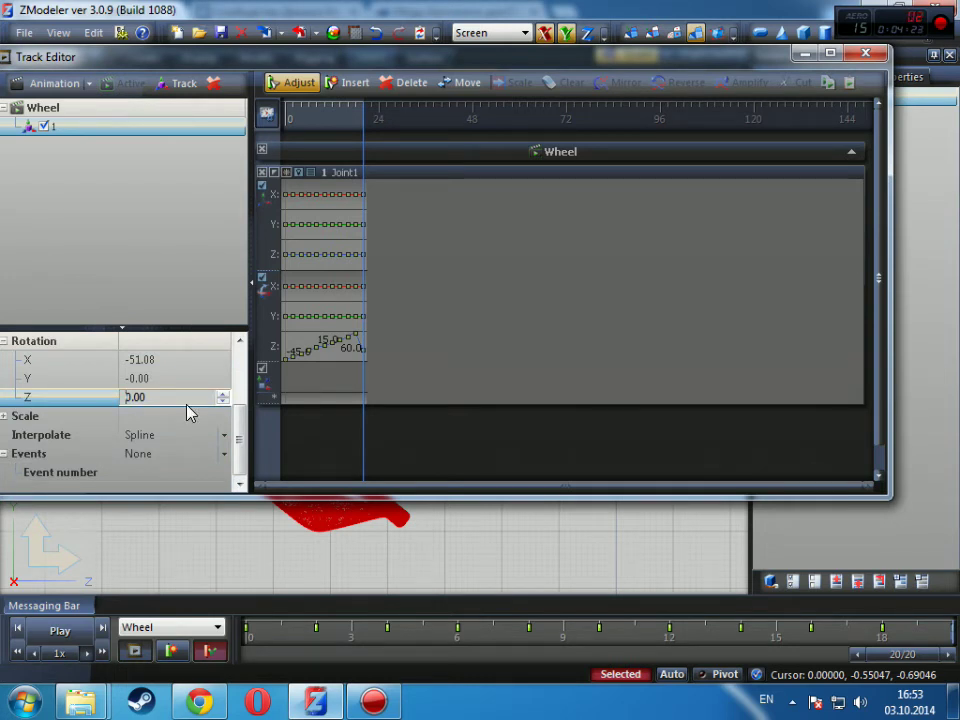
{"action": "type", "text": "105"}
{"action": "key", "text": "Return"}
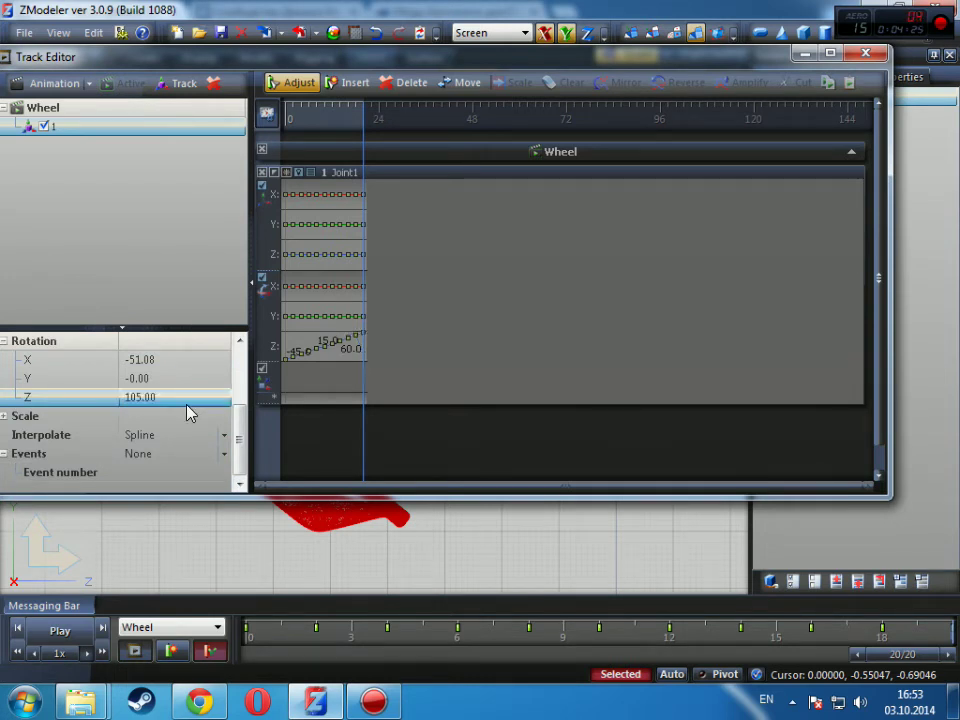
Add a key to track 1 at frame 22 with a Z rotation of 120
{"action": "left_click", "coordinate": [373, 120]}
{"action": "left_click", "coordinate": [172, 651]}
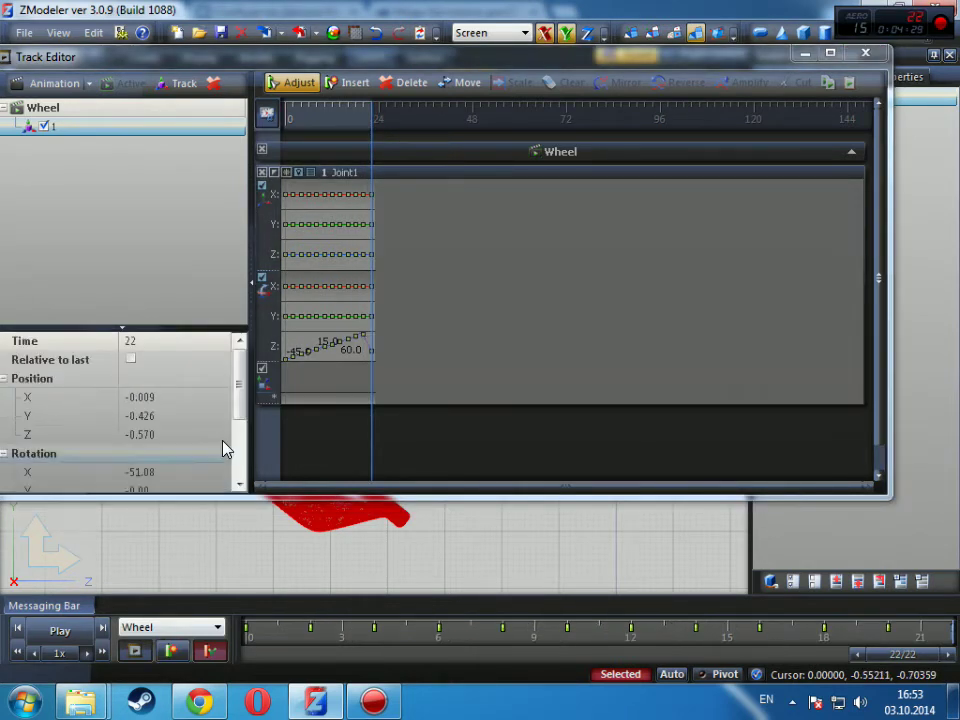
{"action": "scroll", "coordinate": [200, 430], "scroll_direction": "down", "scroll_amount": 2}
{"action": "left_click", "coordinate": [168, 399]}
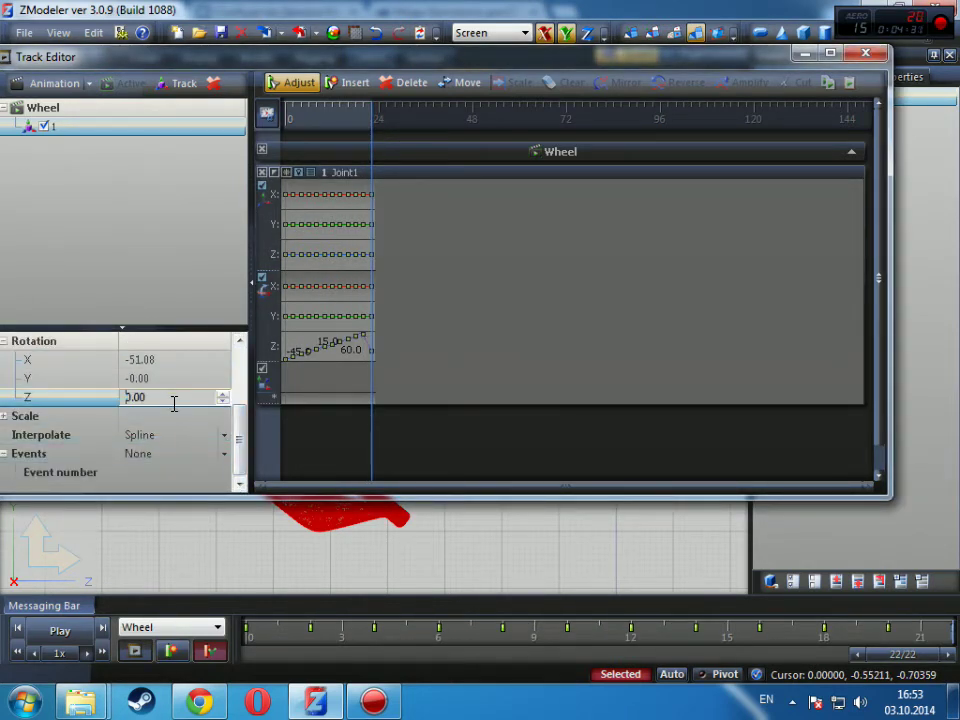
{"action": "type", "text": "12"}
{"action": "key", "text": "Return"}
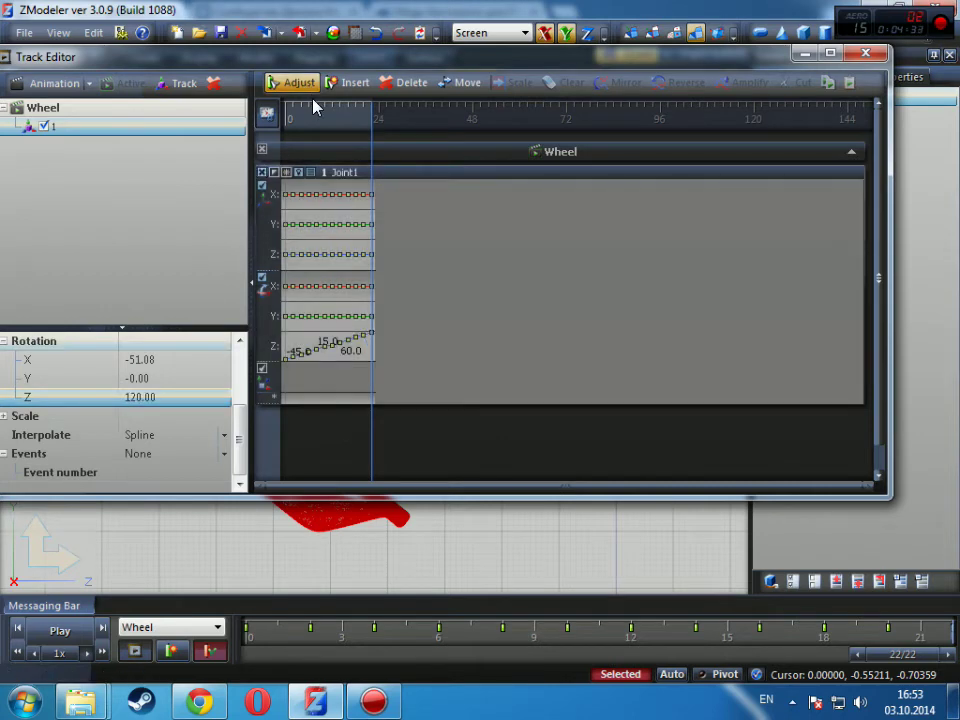
Add a key to track 1 at frame 24 with a Z rotation of 135
{"action": "left_click", "coordinate": [378, 120]}
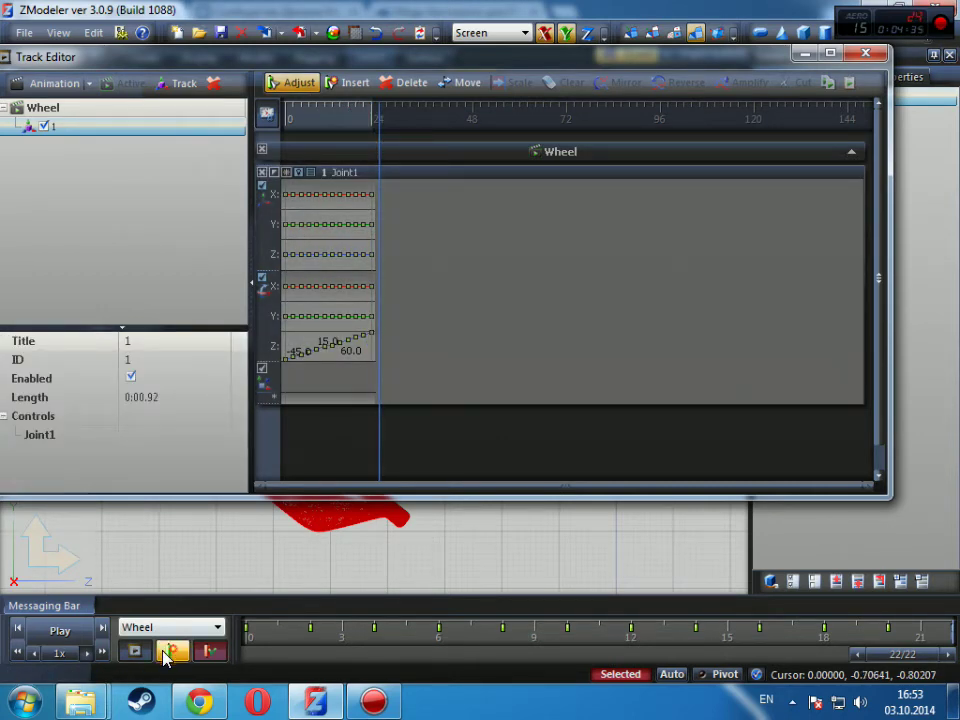
{"action": "left_click", "coordinate": [172, 651]}
{"action": "scroll", "coordinate": [238, 405], "scroll_direction": "down", "scroll_amount": 2}
{"action": "left_click", "coordinate": [180, 397]}
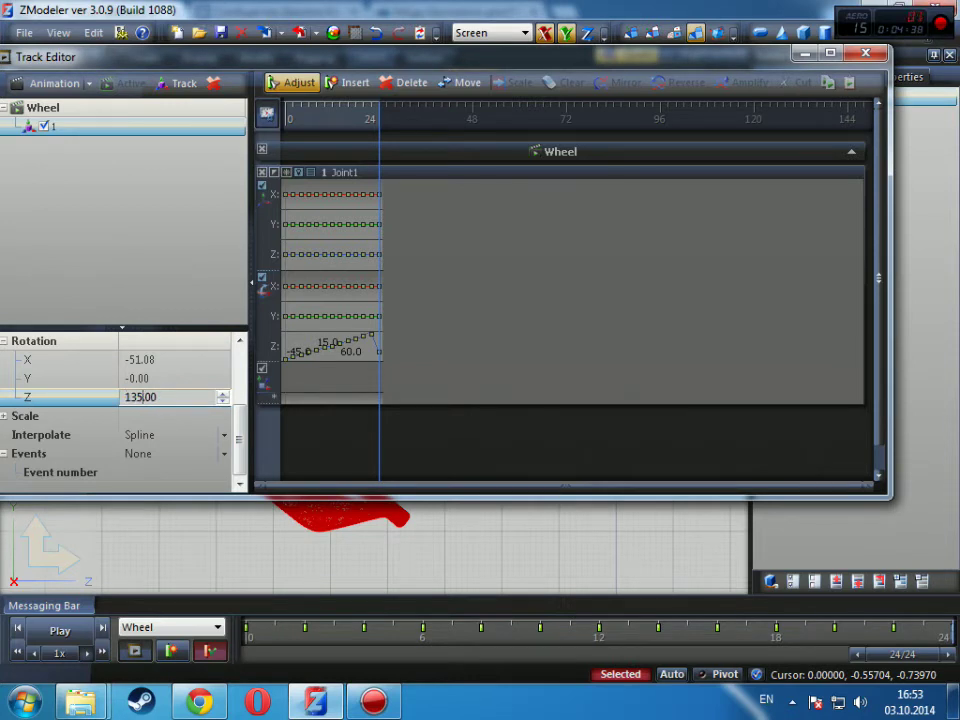
{"action": "key", "text": "Return"}
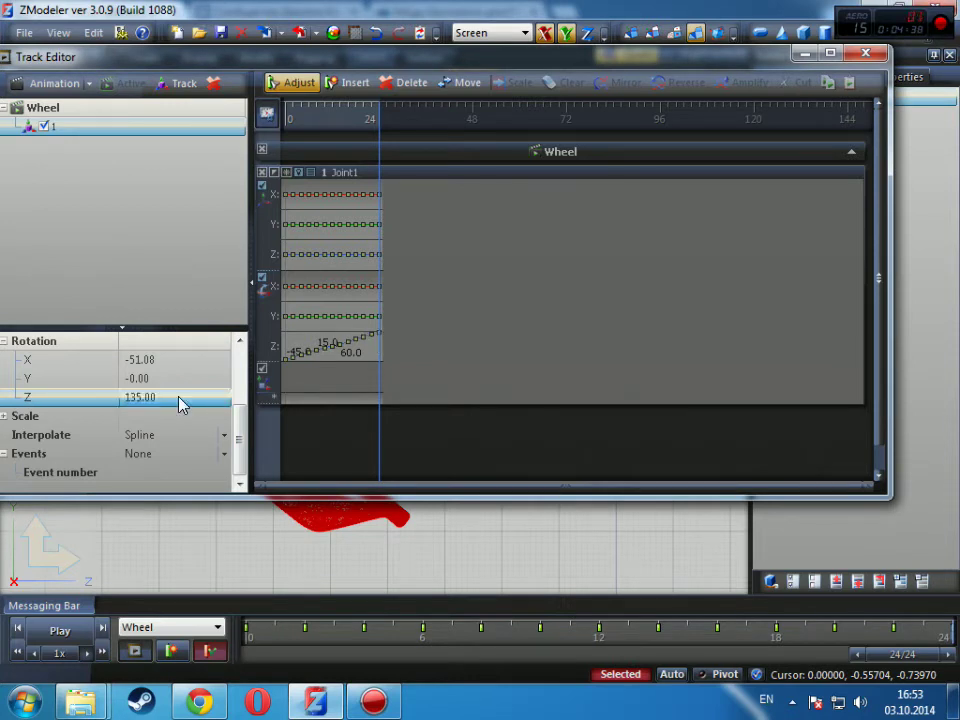
Add a key to track 1 at frame 26 with a Z rotation of 150
{"action": "left_click", "coordinate": [389, 118]}
{"action": "left_click", "coordinate": [172, 651]}
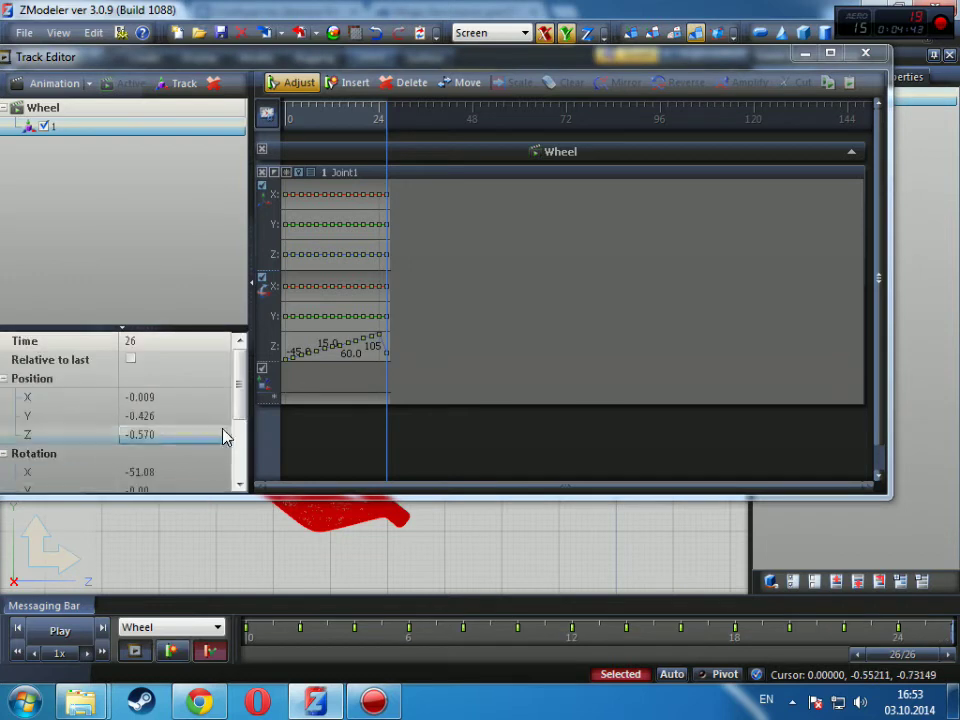
{"action": "scroll", "coordinate": [230, 430], "scroll_direction": "down", "scroll_amount": 3}
{"action": "left_click", "coordinate": [152, 397]}
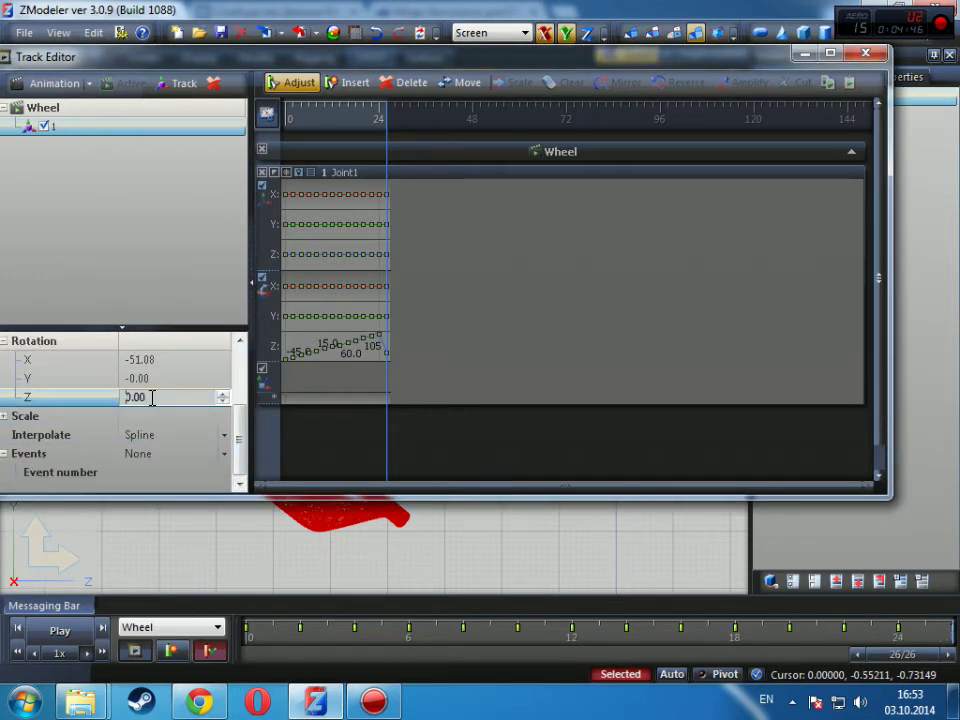
{"action": "key", "text": "Return"}
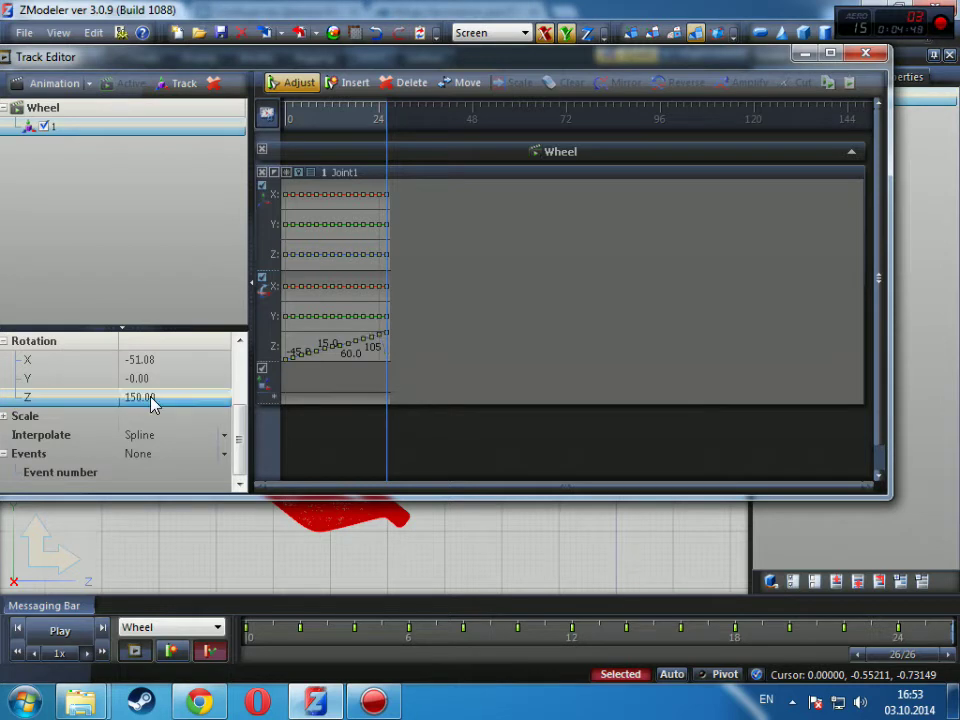
Add a key to track 1 at frame 28 with a Z rotation of 165
{"action": "left_click", "coordinate": [394, 123]}
{"action": "left_click", "coordinate": [171, 650]}
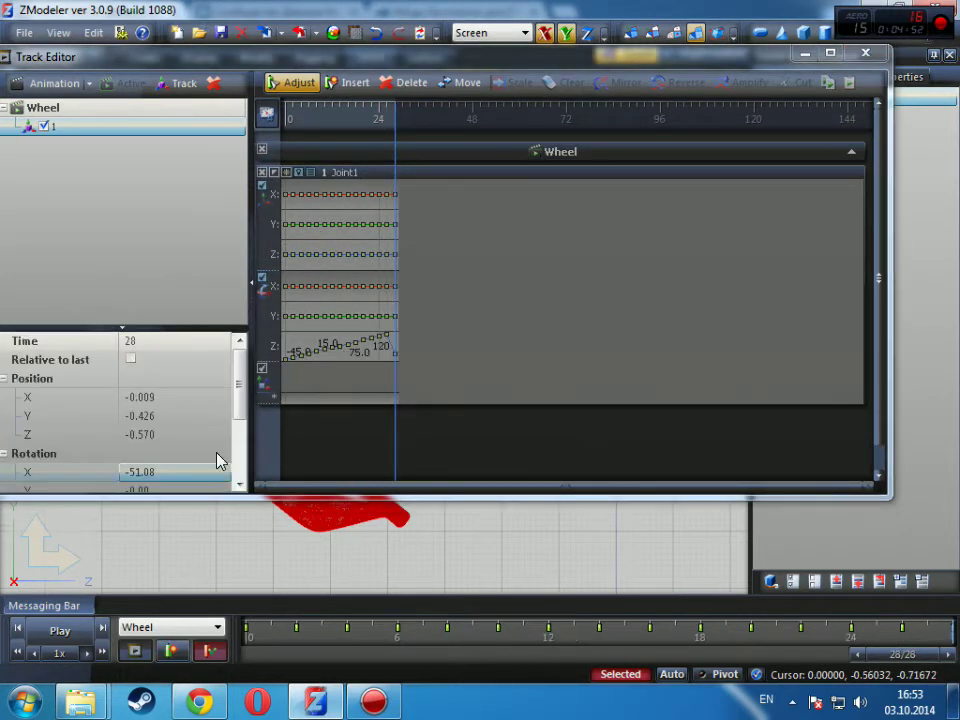
{"action": "scroll", "coordinate": [238, 456], "scroll_direction": "down", "scroll_amount": 3}
{"action": "left_click", "coordinate": [154, 397]}
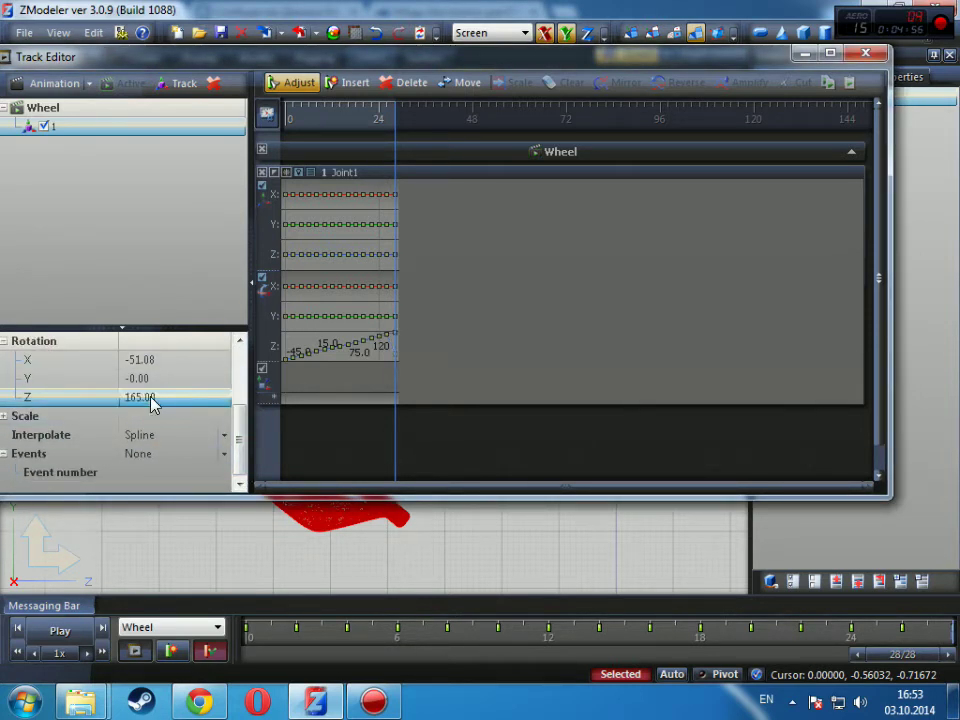
{"action": "key", "text": "Return"}
Add a key to track 1 at frame 30 with a Z rotation of -180
{"action": "left_click", "coordinate": [403, 120]}
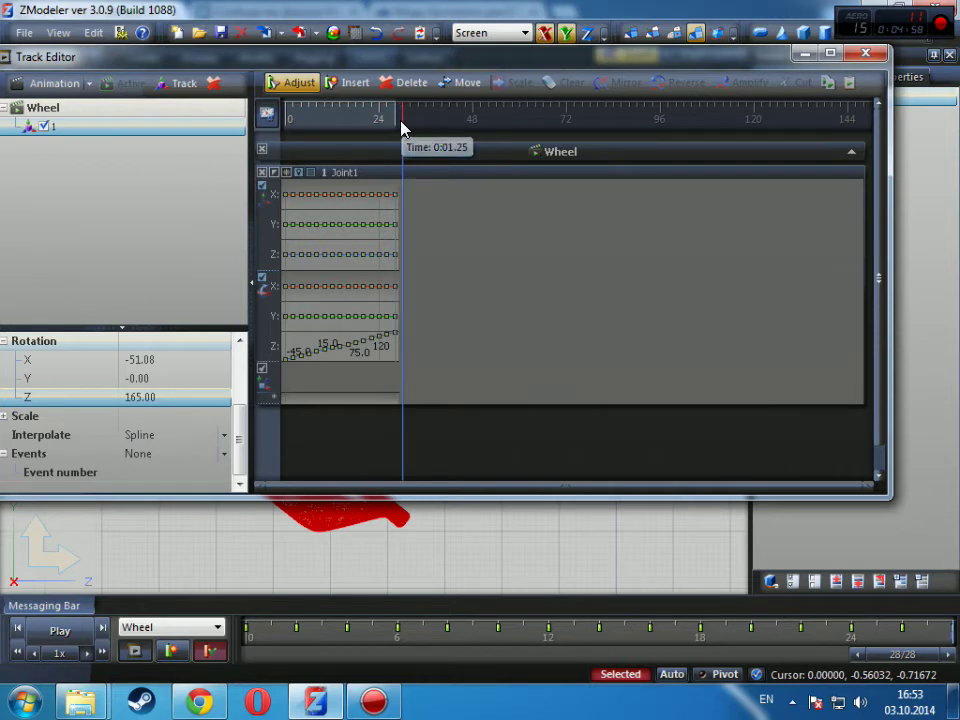
{"action": "scroll", "coordinate": [224, 459], "scroll_direction": "down", "scroll_amount": 3}
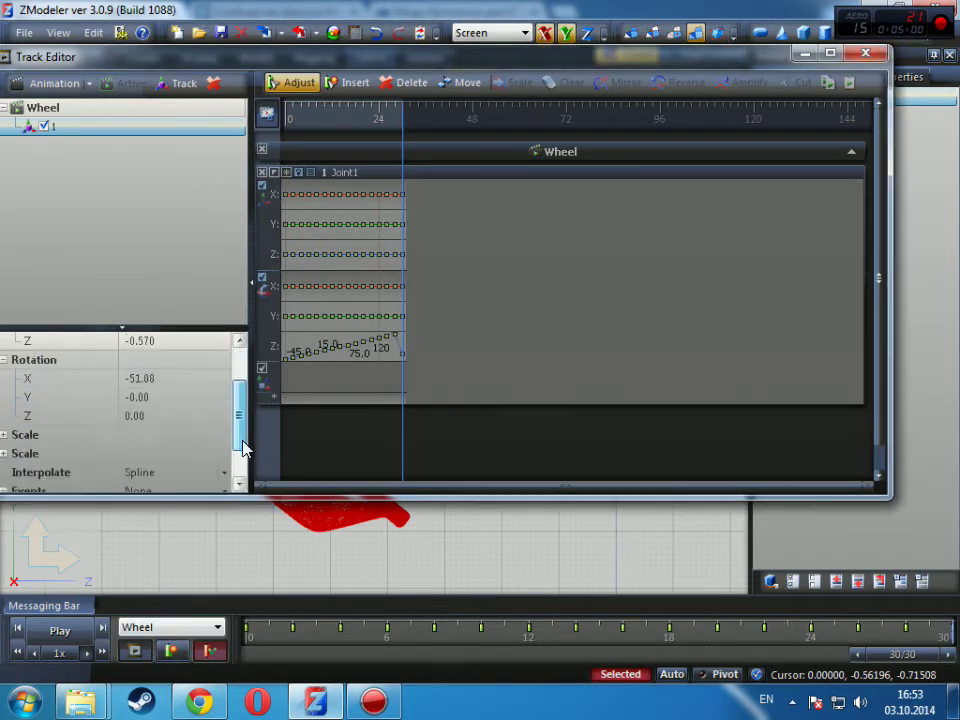
{"action": "left_click", "coordinate": [154, 400]}
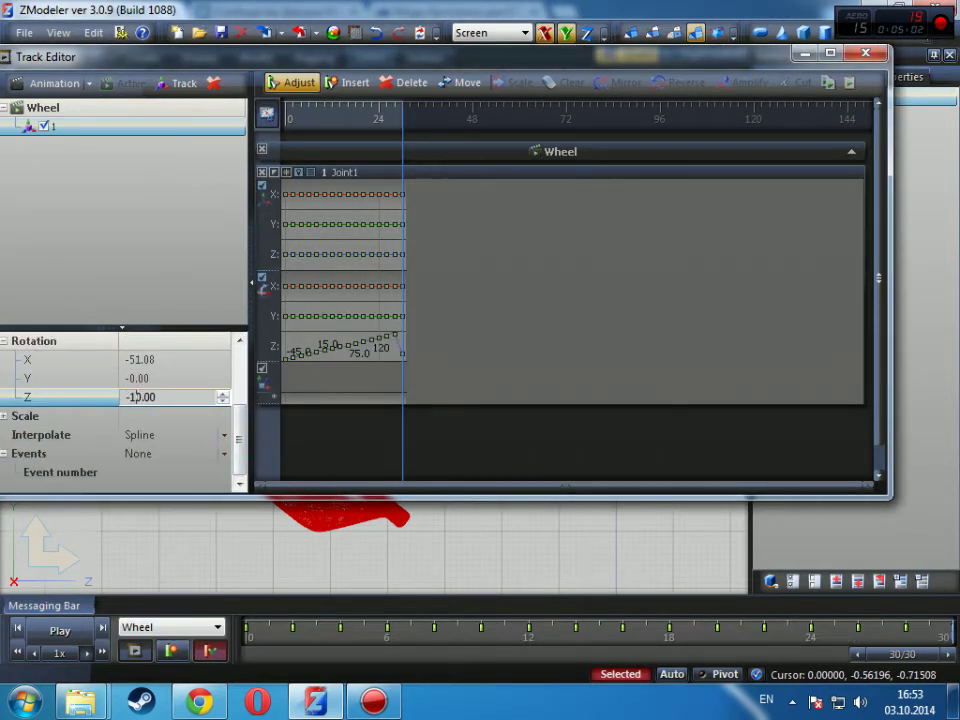
{"action": "key", "text": "Return"}
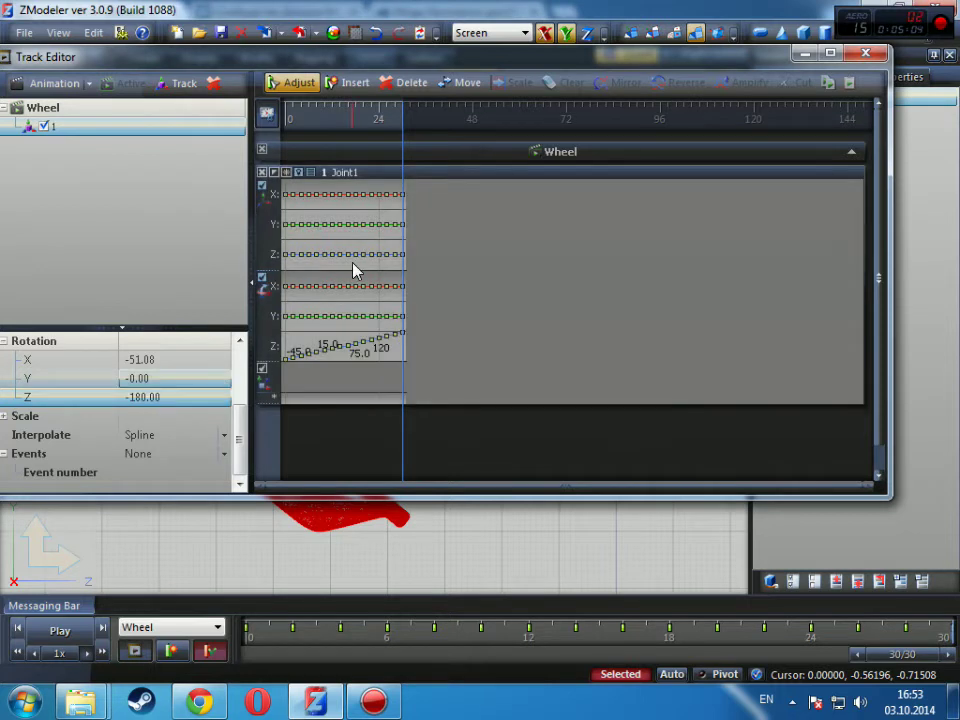
Add a key to track 1 at frame 32 with a Z rotation of -165
{"action": "left_click", "coordinate": [411, 118]}
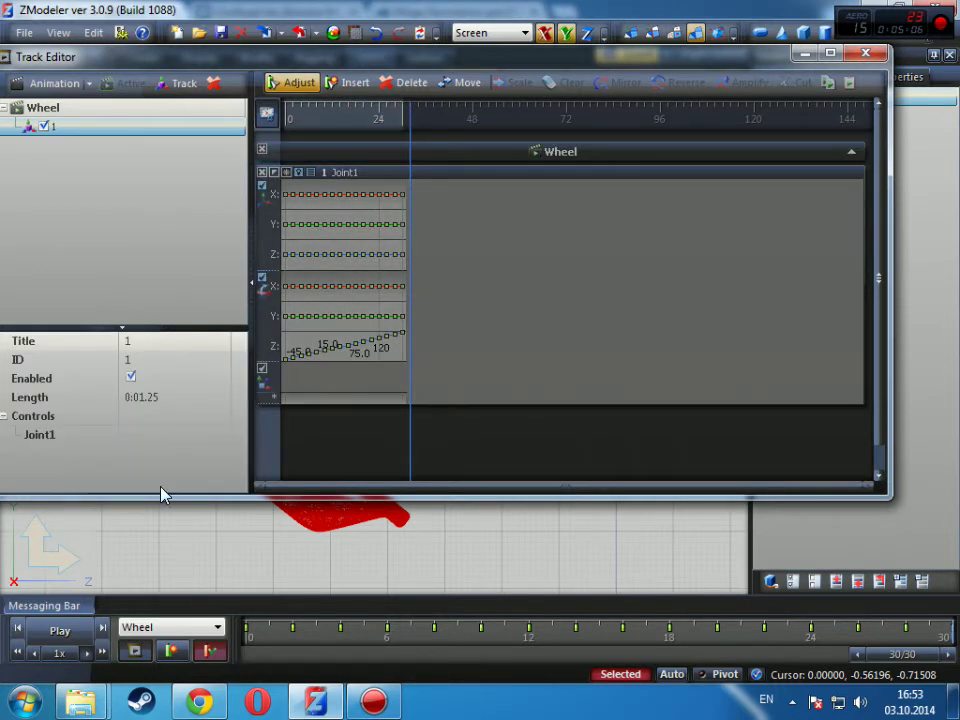
{"action": "left_click", "coordinate": [171, 651]}
{"action": "scroll", "coordinate": [241, 385], "scroll_direction": "down", "scroll_amount": 3}
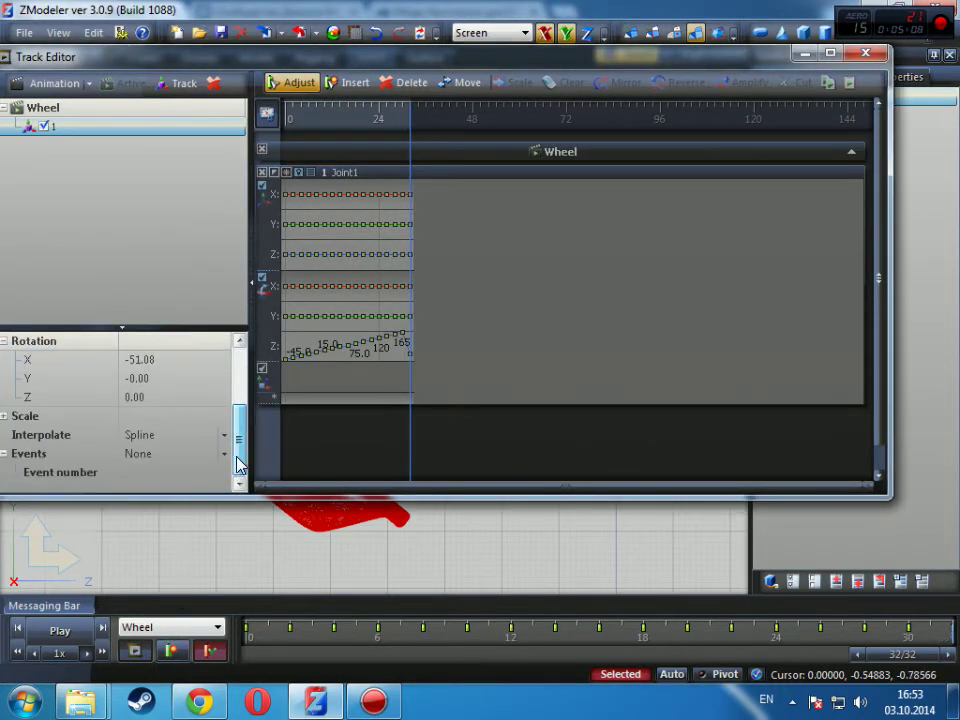
{"action": "left_click", "coordinate": [156, 397]}
{"action": "left_click", "coordinate": [159, 397]}
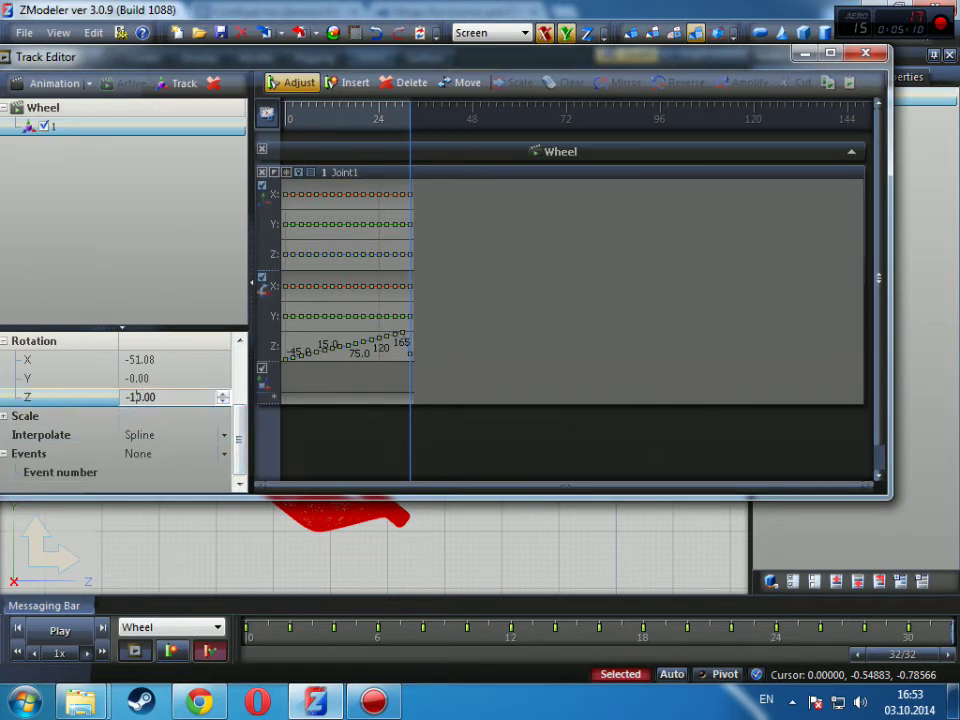
{"action": "type", "text": "-1650"}
{"action": "key", "text": "BackSpace"}
{"action": "key", "text": "Return"}
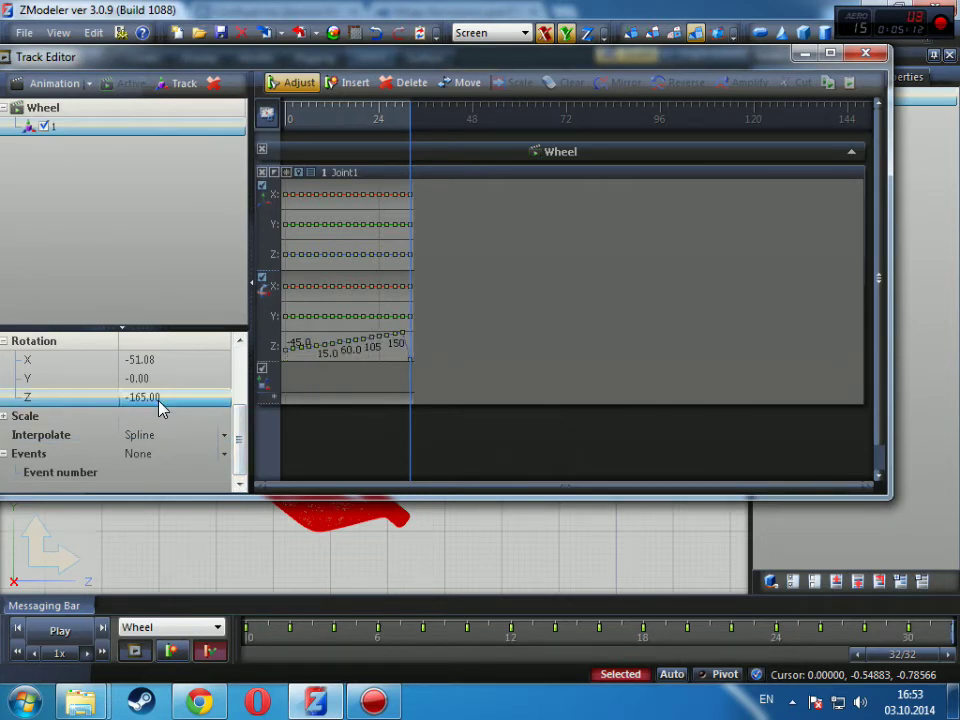
Add a key to track 1 at frame 34 with a Z rotation of -150
{"action": "scroll", "coordinate": [159, 403], "scroll_direction": "up", "scroll_amount": 1}
{"action": "left_click", "coordinate": [420, 113]}
{"action": "left_click", "coordinate": [332, 253]}
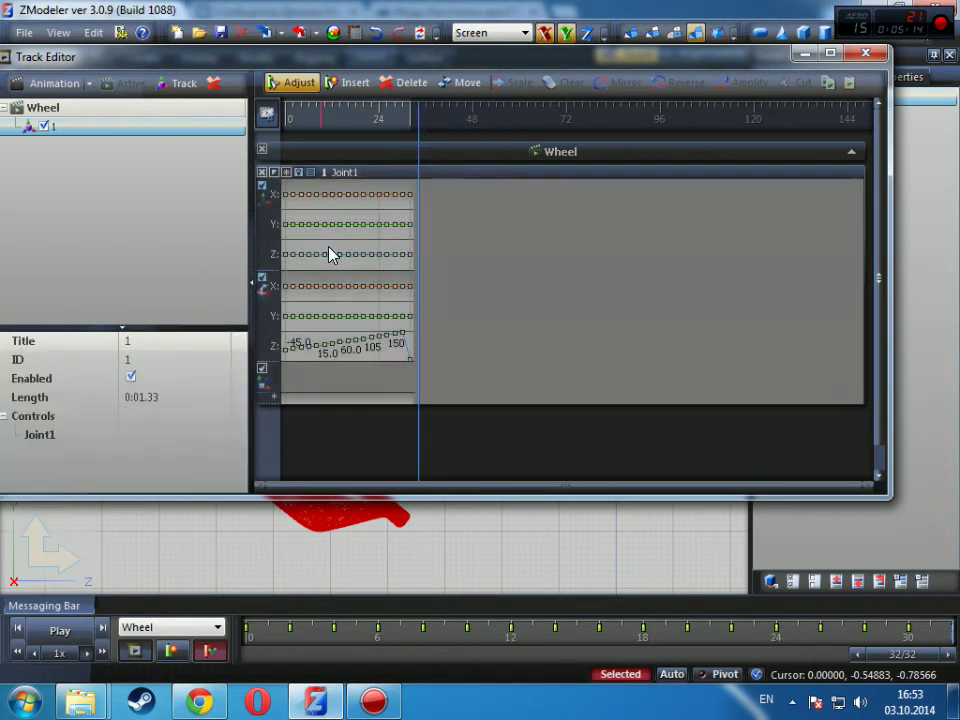
{"action": "left_click", "coordinate": [171, 651]}
{"action": "scroll", "coordinate": [242, 396], "scroll_direction": "down", "scroll_amount": 3}
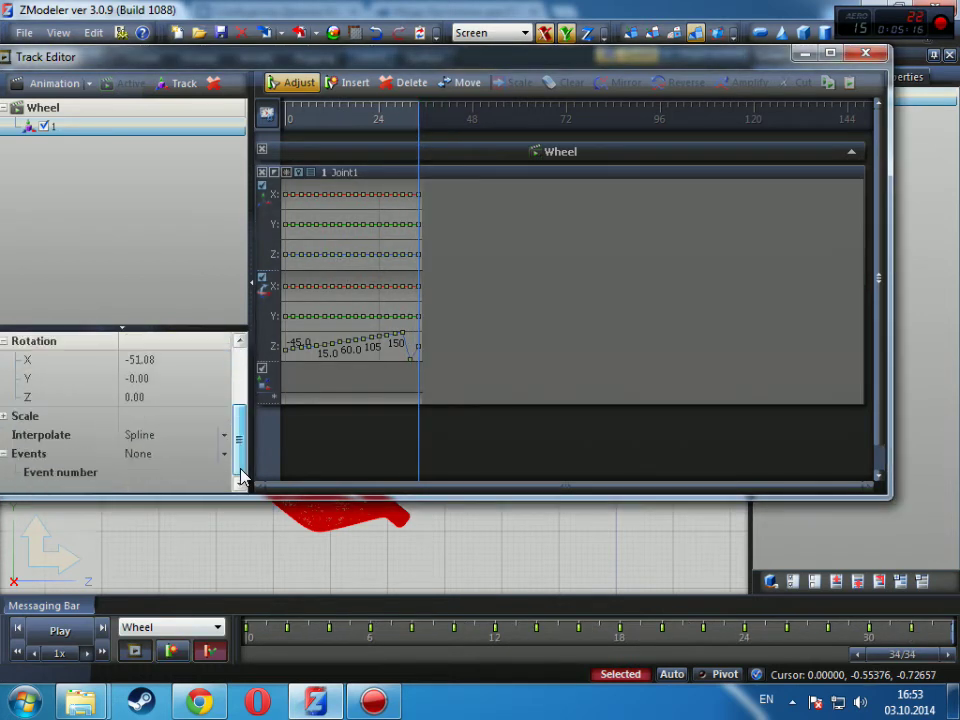
{"action": "left_click", "coordinate": [178, 397]}
{"action": "left_click", "coordinate": [178, 397]}
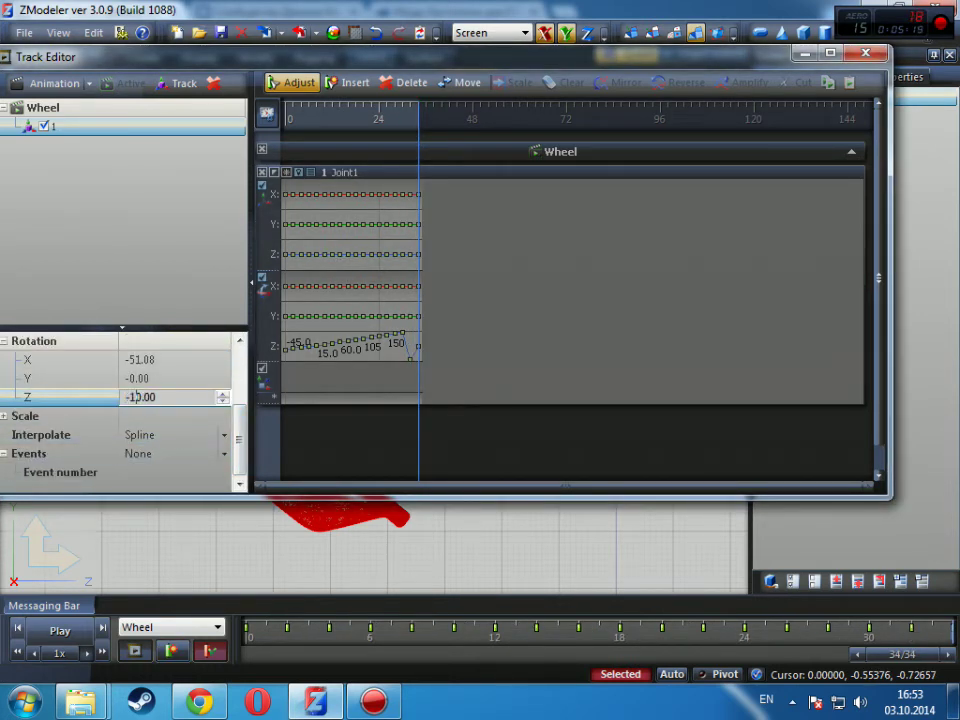
{"action": "type", "text": "-15"}
{"action": "key", "text": "Return"}
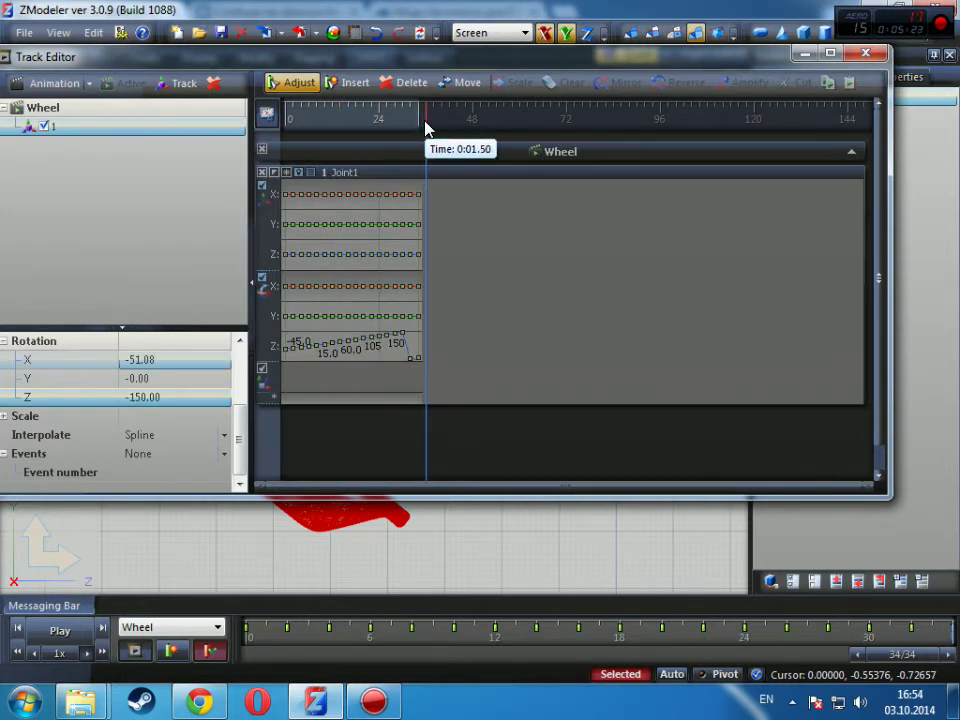
Add a key to track 1 at frame 36 with a Z rotation of -135
{"action": "left_click", "coordinate": [426, 126]}
{"action": "left_click", "coordinate": [172, 650]}
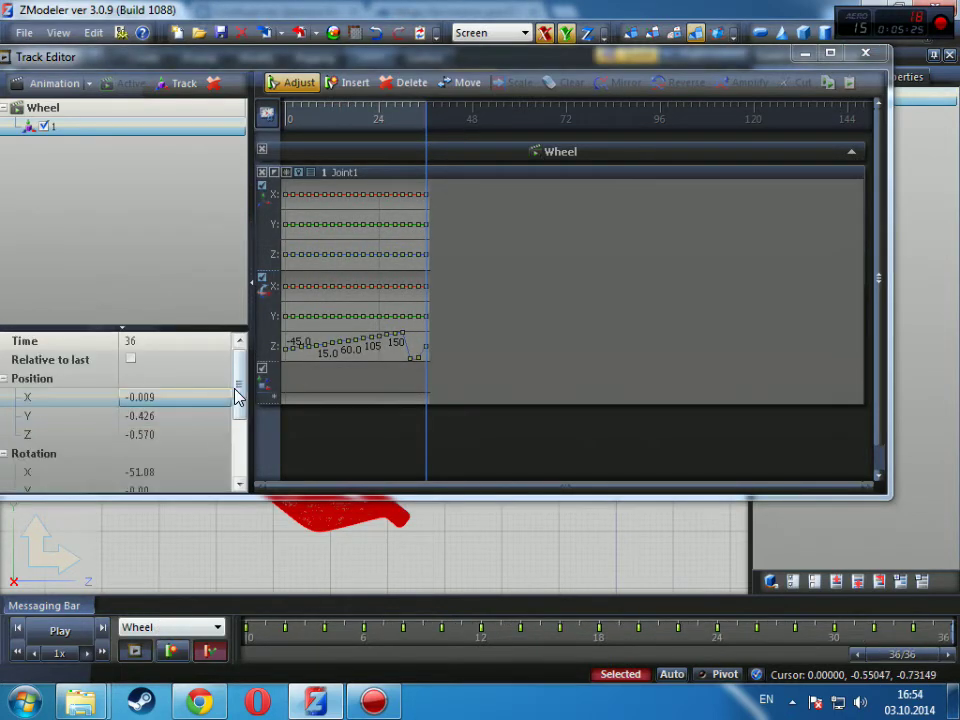
{"action": "left_click_drag", "start_coordinate": [236, 396], "coordinate": [225, 480]}
{"action": "left_click", "coordinate": [174, 398]}
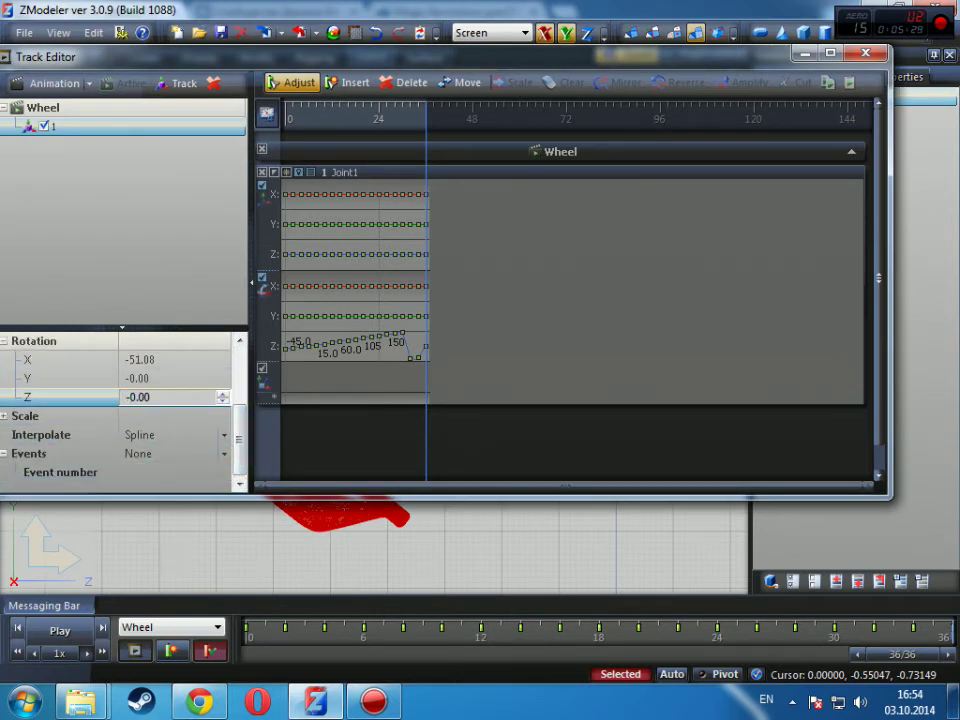
{"action": "key", "text": "Return"}
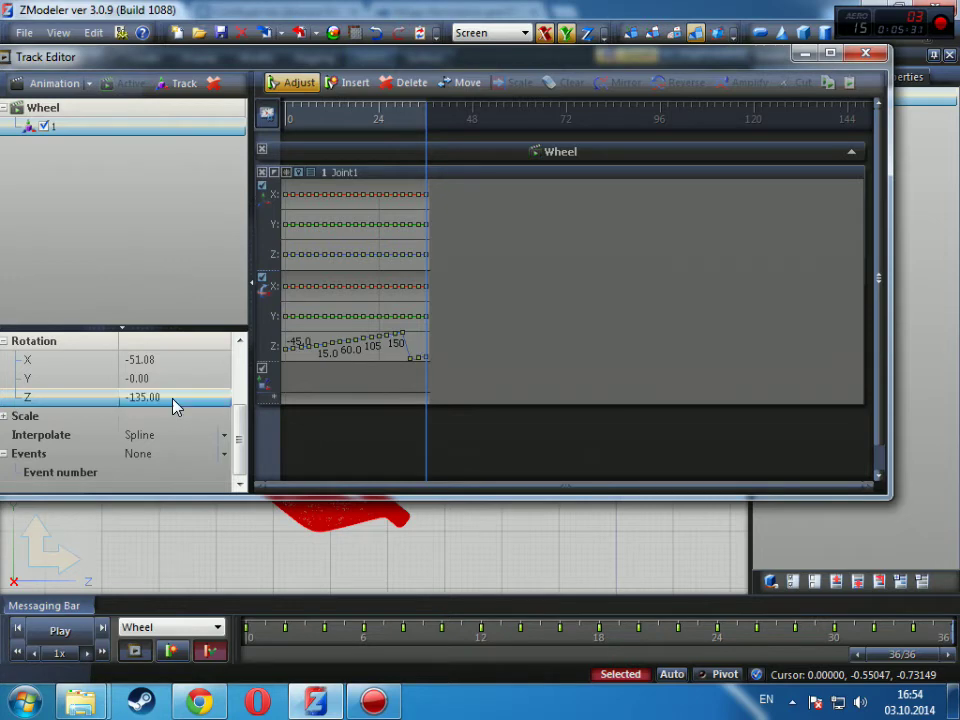
Add a key to track 1 at frame 38 with a Z rotation of -120
{"action": "left_click", "coordinate": [433, 130]}
{"action": "left_click", "coordinate": [170, 651]}
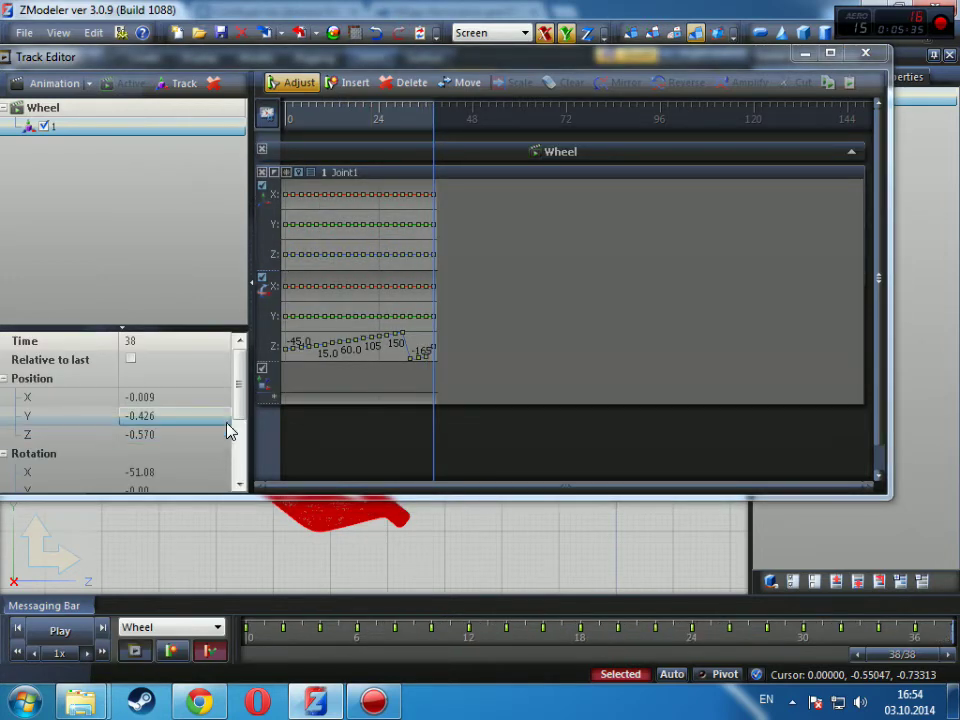
{"action": "scroll", "coordinate": [235, 427], "scroll_direction": "down", "scroll_amount": 3}
{"action": "left_click", "coordinate": [166, 397]}
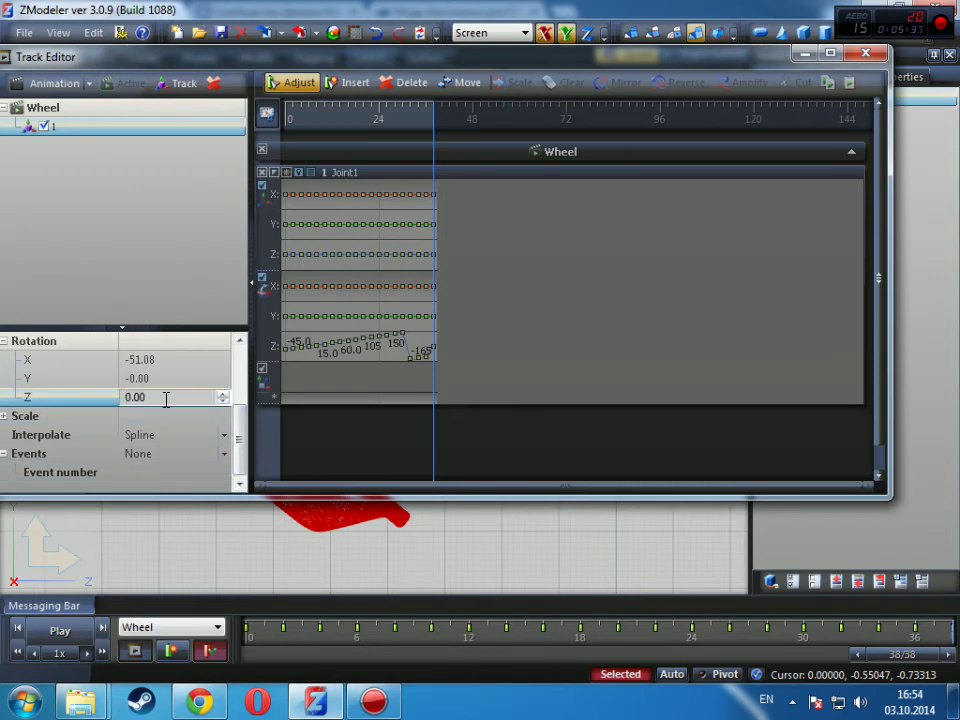
{"action": "type", "text": "-12"}
{"action": "key", "text": "Return"}
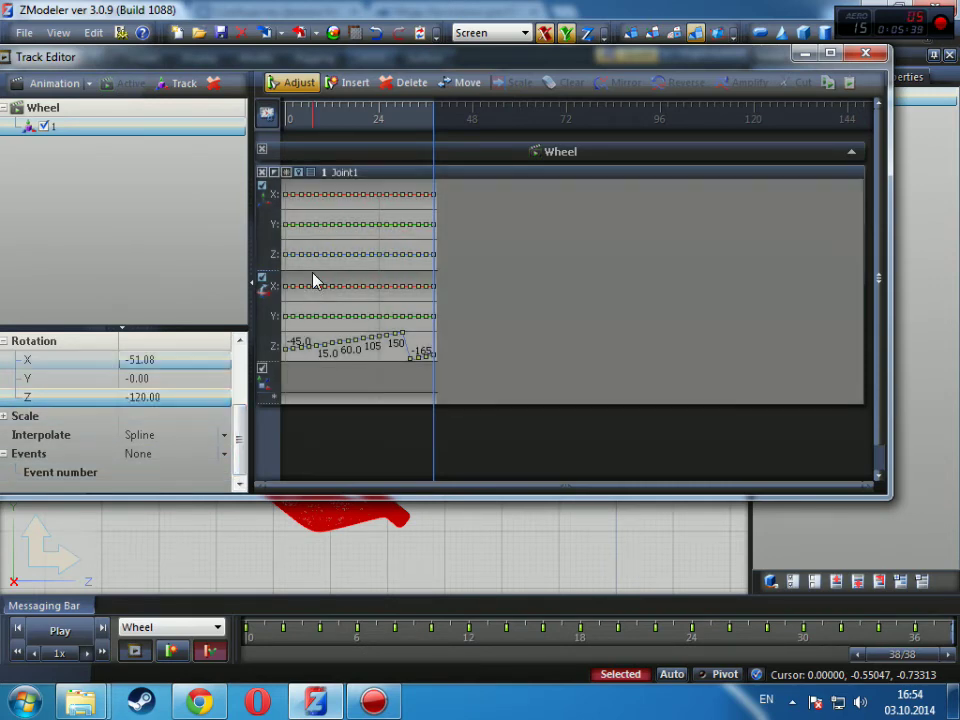
Add a key to track 1 at frame 40 with a Z rotation of -105
{"action": "left_click", "coordinate": [444, 129]}
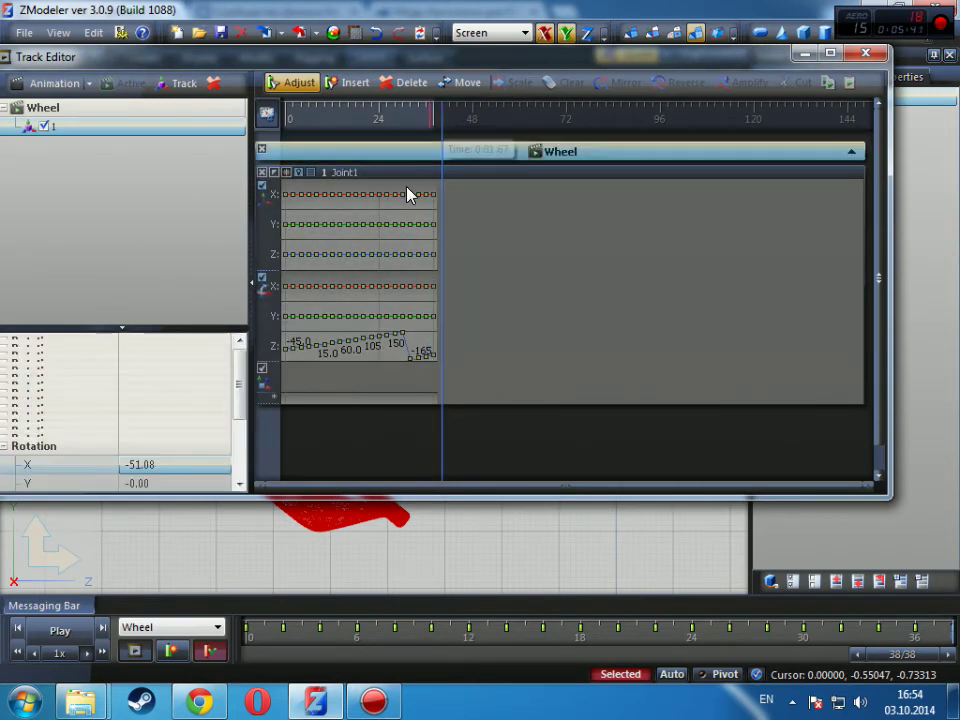
{"action": "left_click", "coordinate": [170, 651]}
{"action": "scroll", "coordinate": [236, 401], "scroll_direction": "down", "scroll_amount": 3}
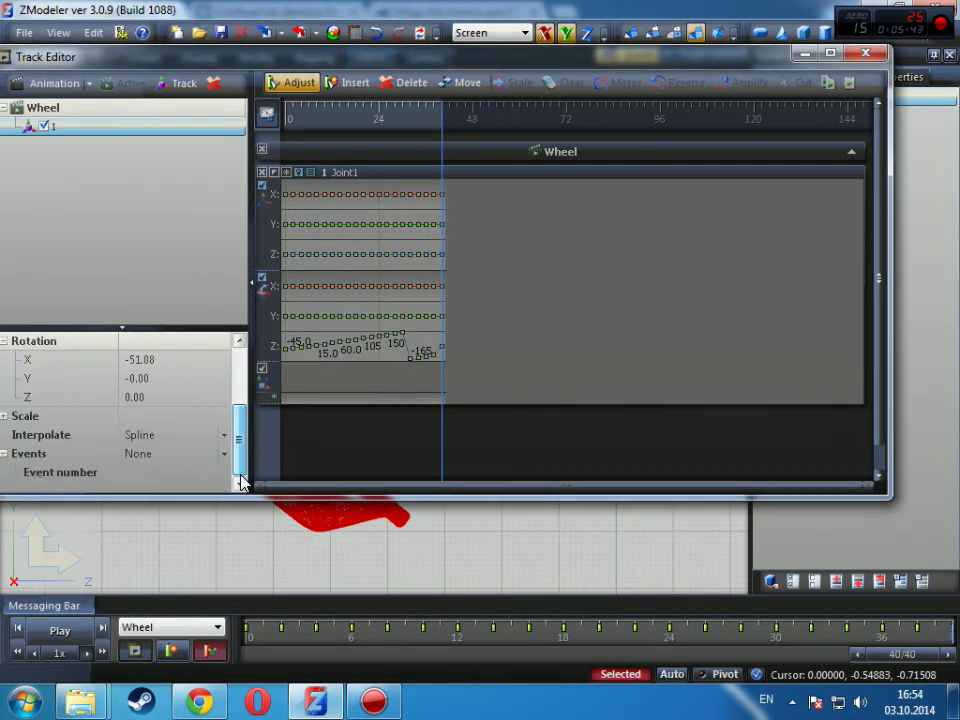
{"action": "left_click", "coordinate": [190, 397]}
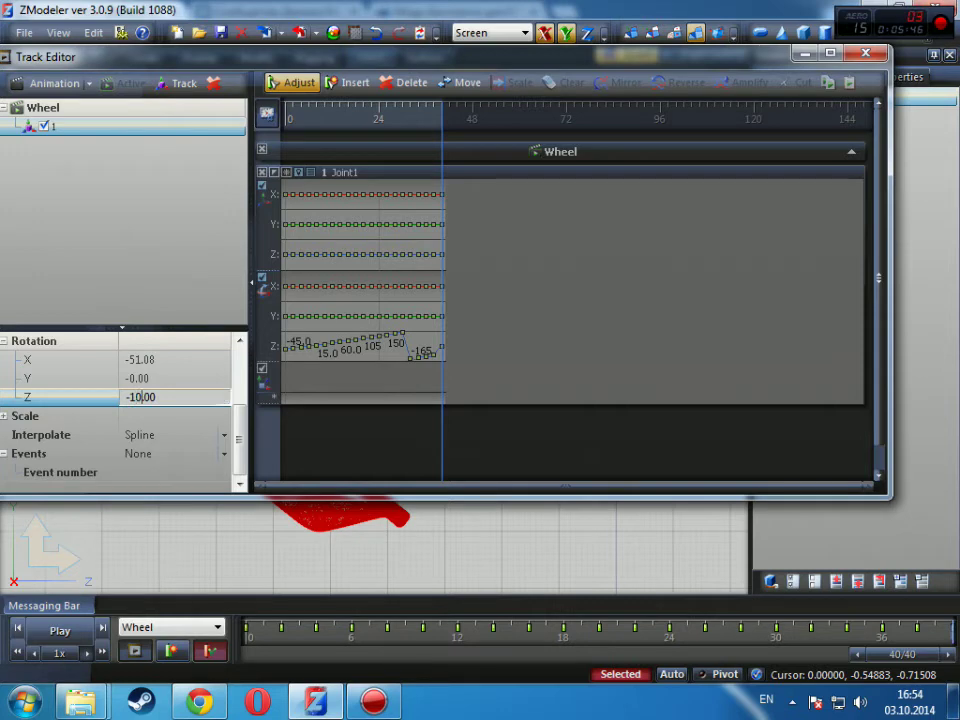
{"action": "key", "text": "Return"}
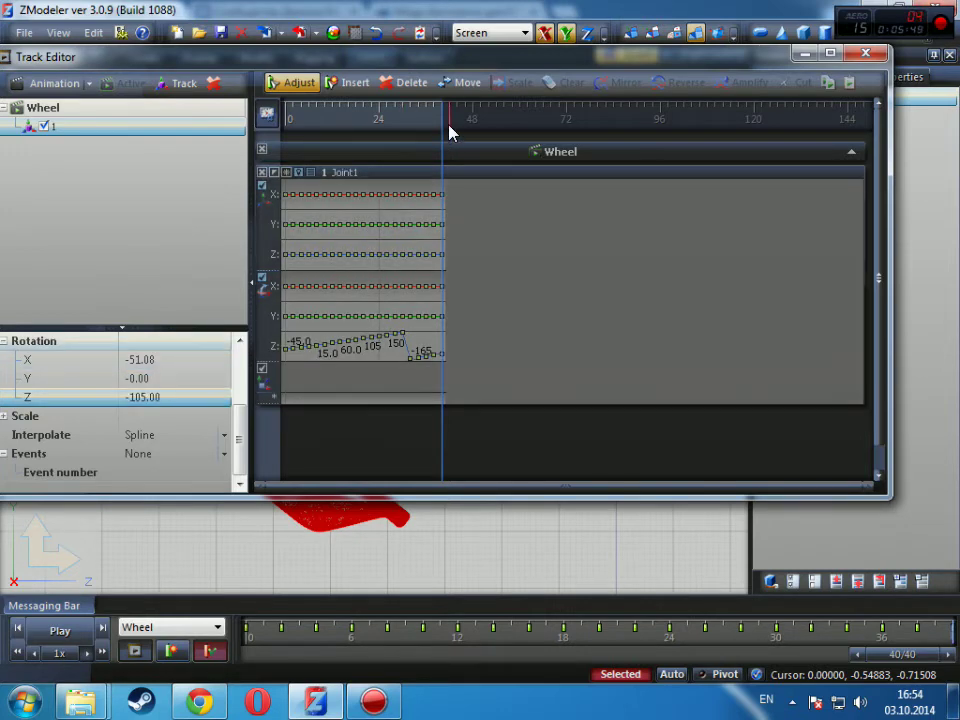
Add a key to track 1 at frame 42 with a Z rotation of -90
{"action": "left_click", "coordinate": [449, 129]}
{"action": "left_click", "coordinate": [170, 651]}
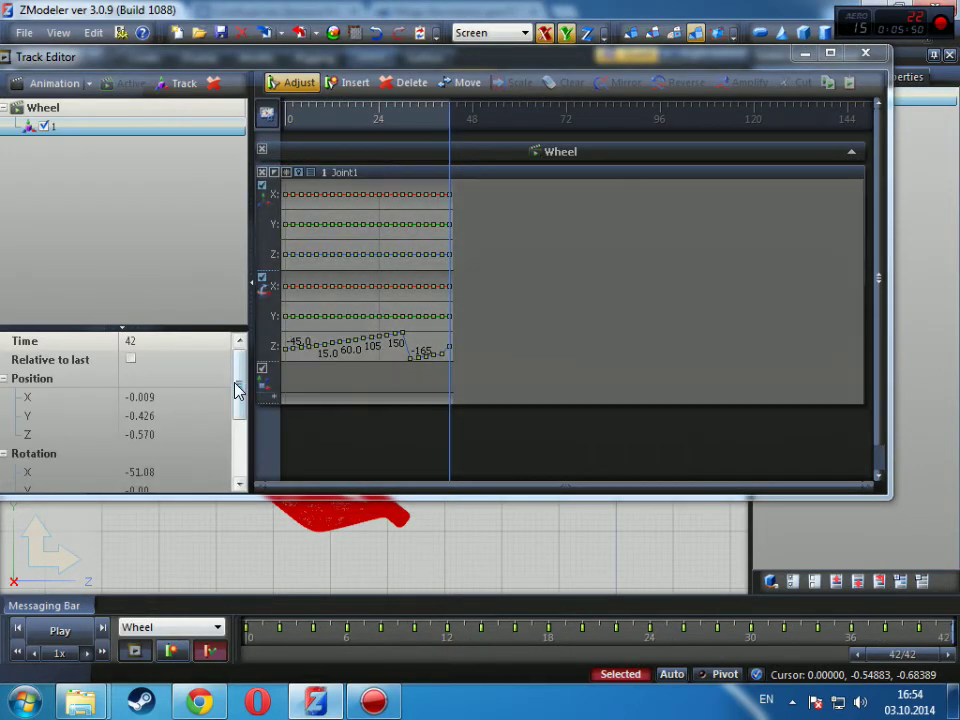
{"action": "left_click_drag", "start_coordinate": [236, 390], "coordinate": [240, 428]}
{"action": "scroll", "coordinate": [197, 418], "scroll_direction": "down", "scroll_amount": 1}
{"action": "left_click", "coordinate": [178, 397]}
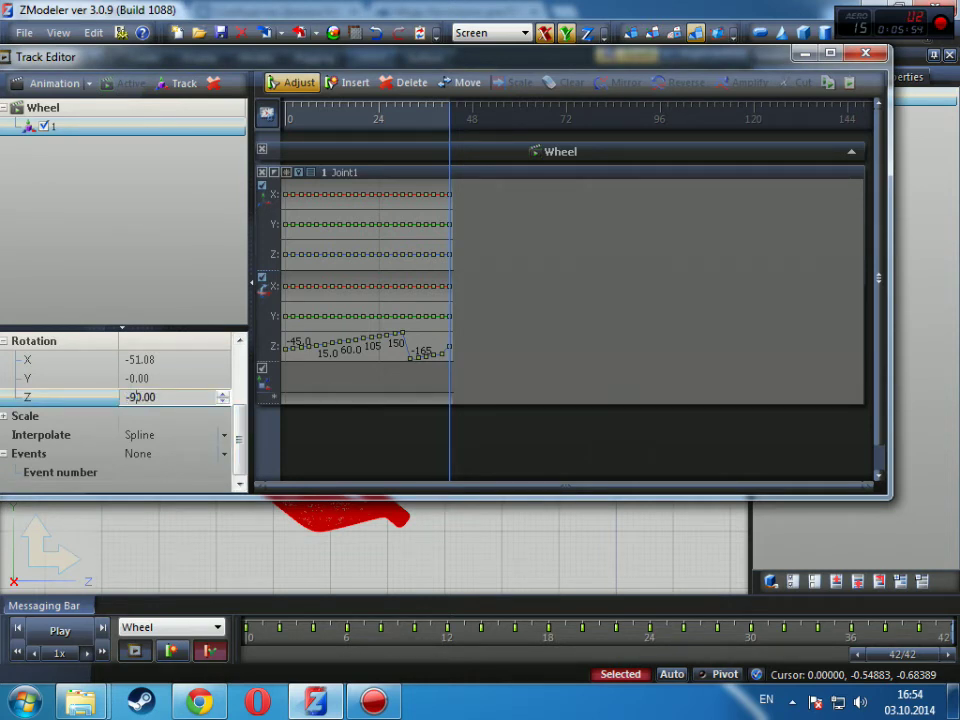
{"action": "key", "text": "Return"}
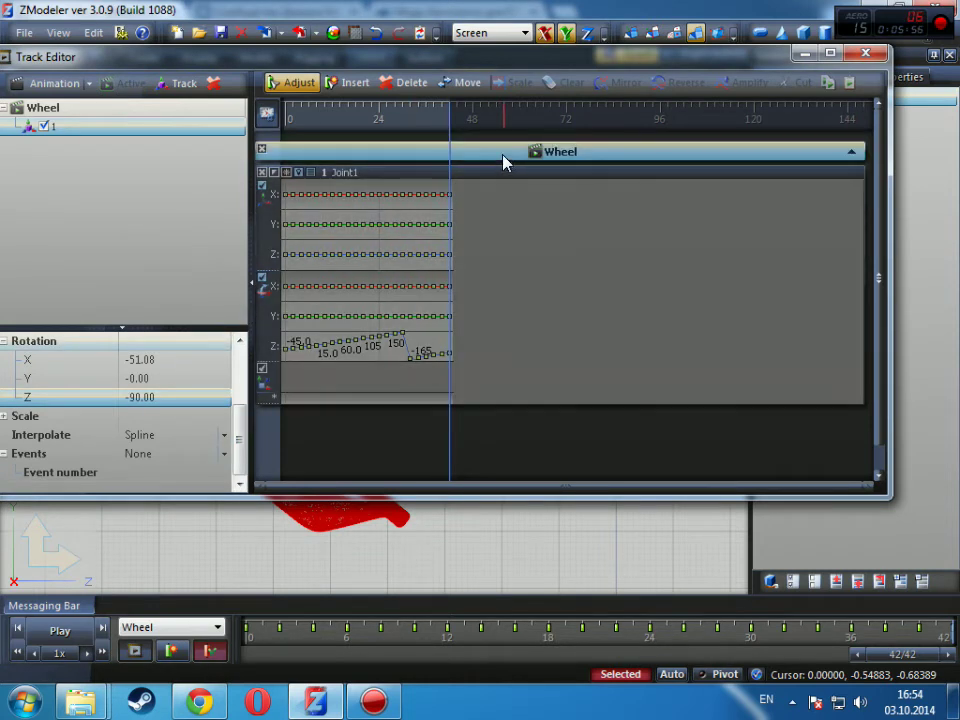
Add a key to track 1 at frame 44 with a Z rotation of -75
{"action": "left_click", "coordinate": [456, 129]}
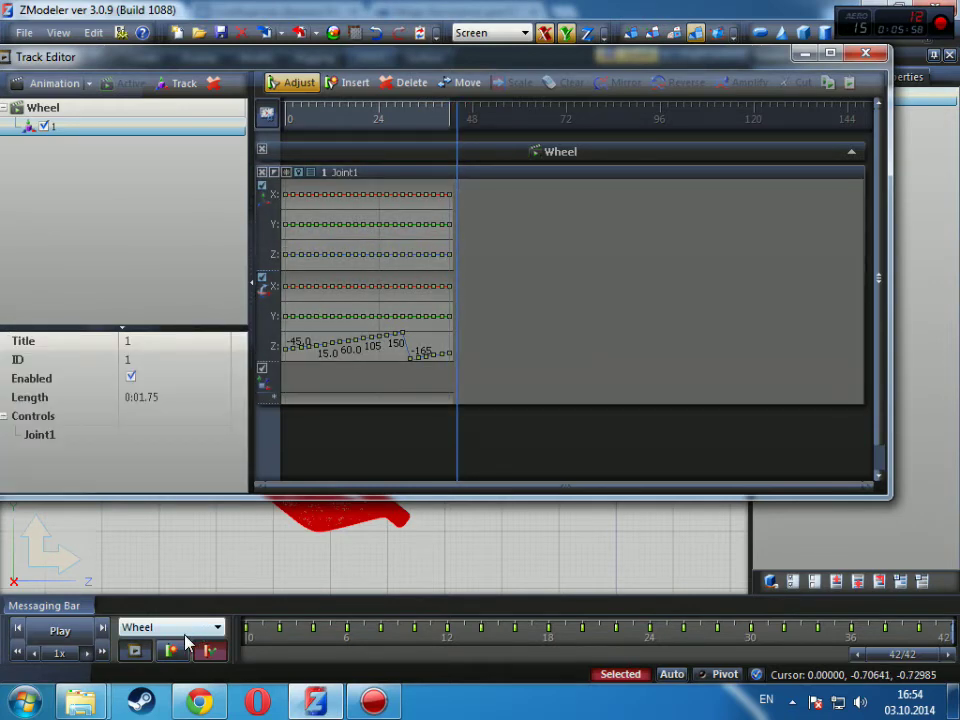
{"action": "left_click", "coordinate": [173, 649]}
{"action": "left_click_drag", "start_coordinate": [238, 398], "coordinate": [238, 469]}
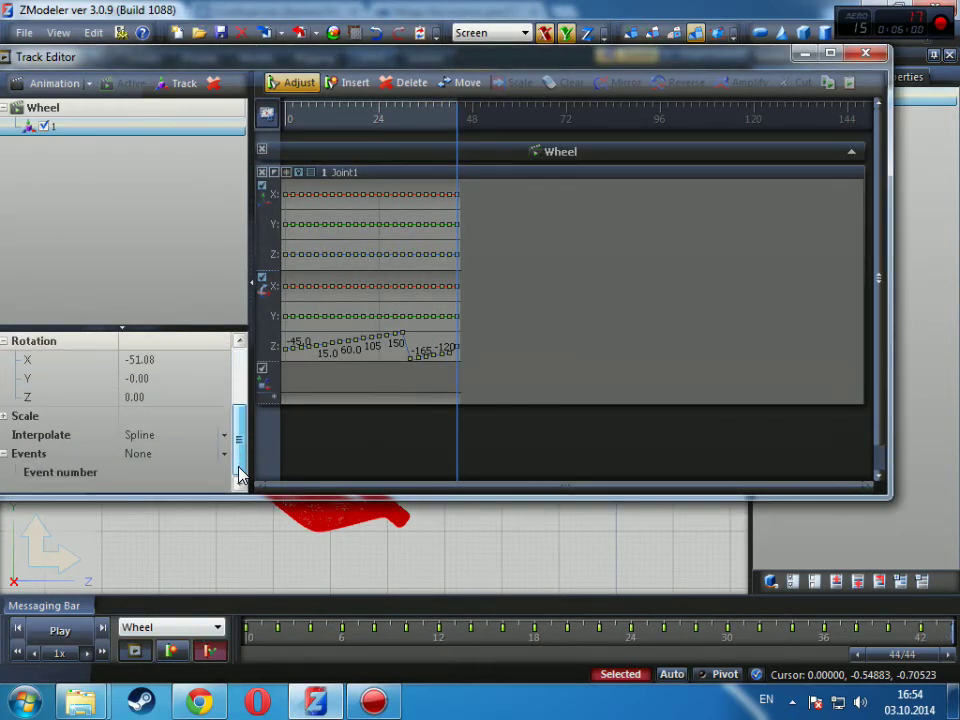
{"action": "left_click", "coordinate": [166, 396]}
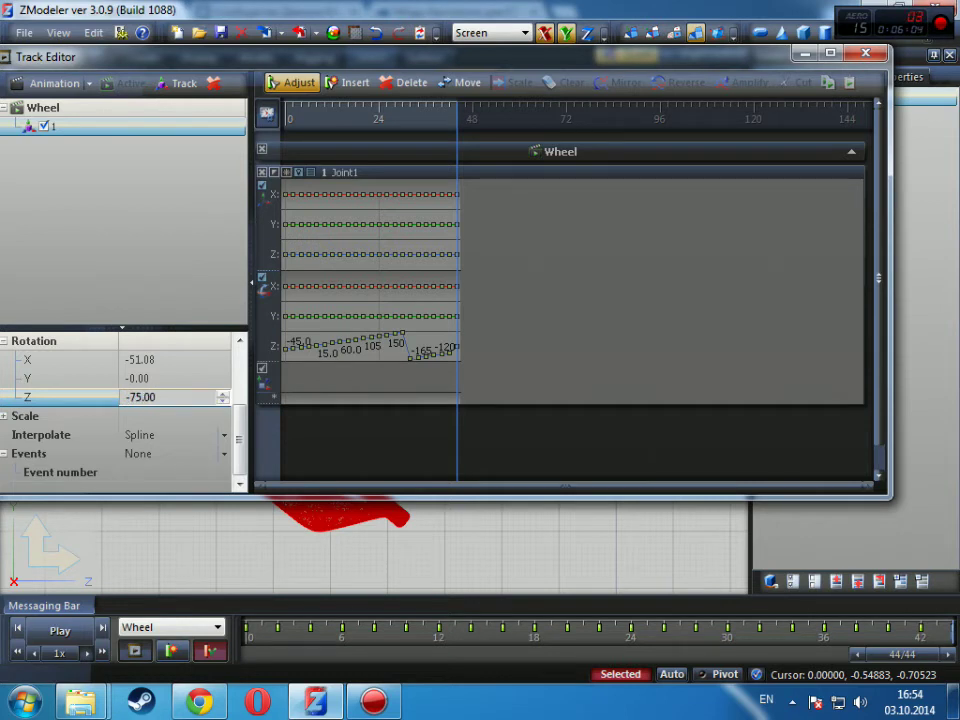
{"action": "key", "text": "Return"}
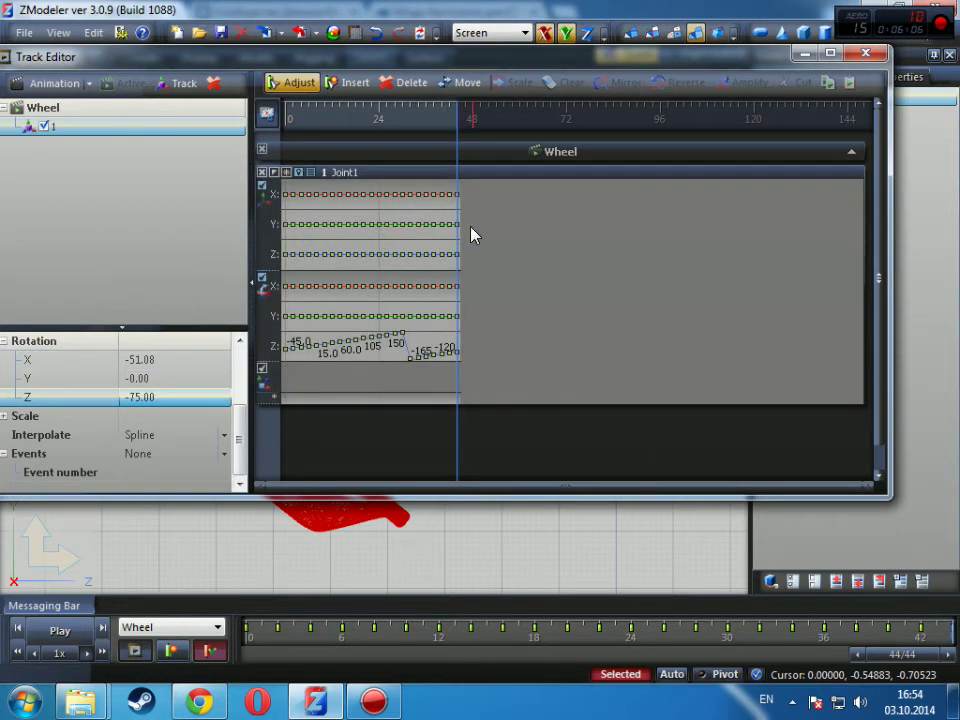
Add a key to track 1 at frame 46 with a Z rotation of -60
{"action": "left_click", "coordinate": [466, 120]}
{"action": "left_click", "coordinate": [168, 650]}
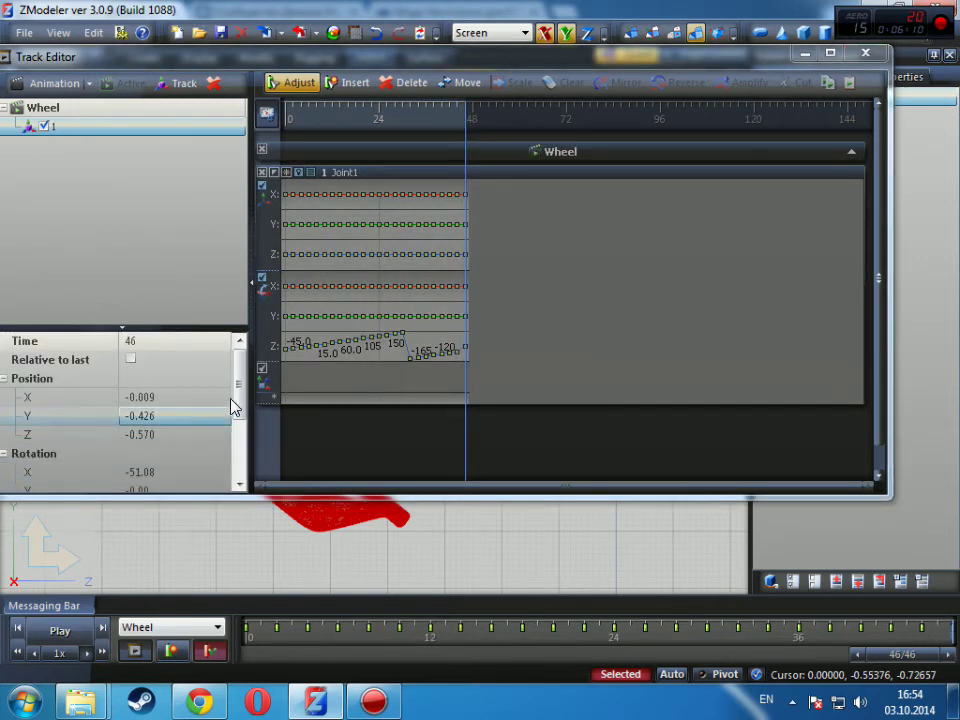
{"action": "left_click_drag", "start_coordinate": [236, 400], "coordinate": [240, 465]}
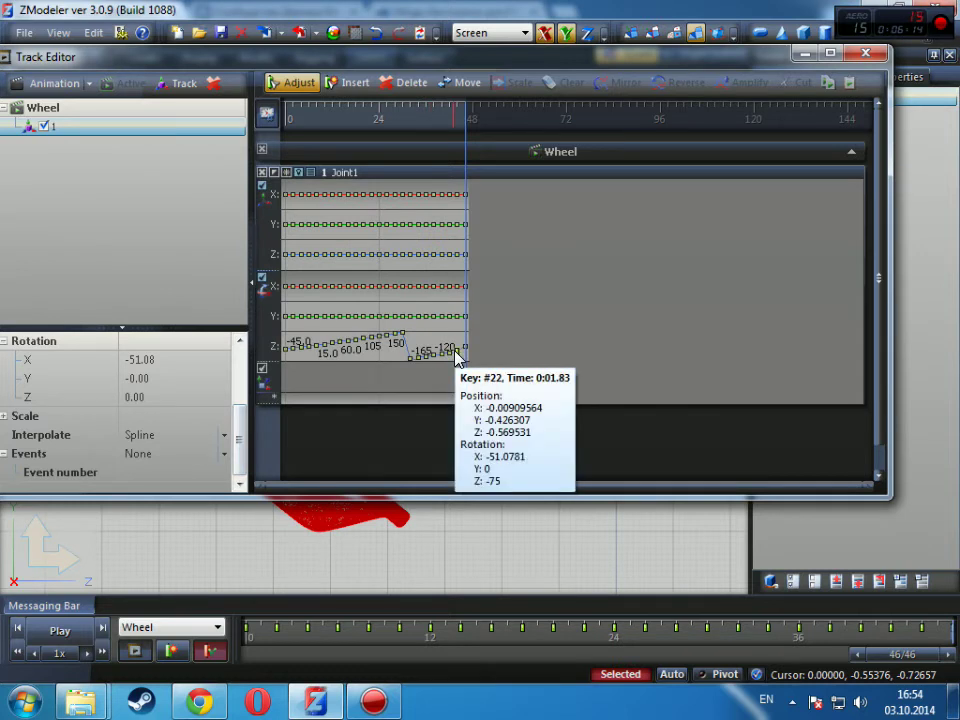
{"action": "left_click", "coordinate": [155, 400]}
{"action": "type", "text": "-6"}
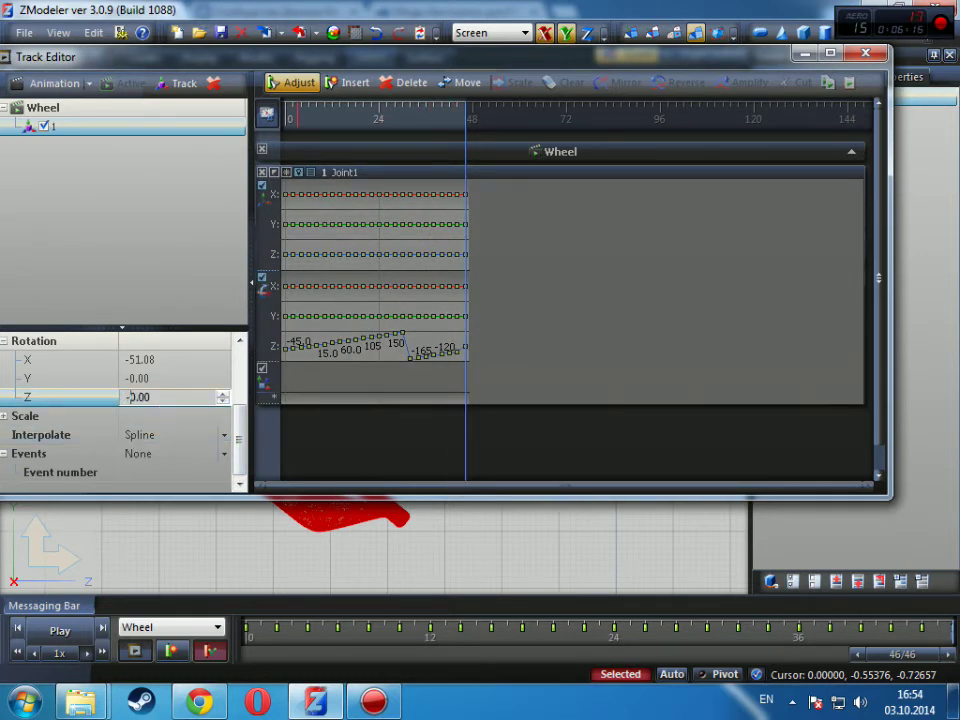
{"action": "key", "text": "Return"}
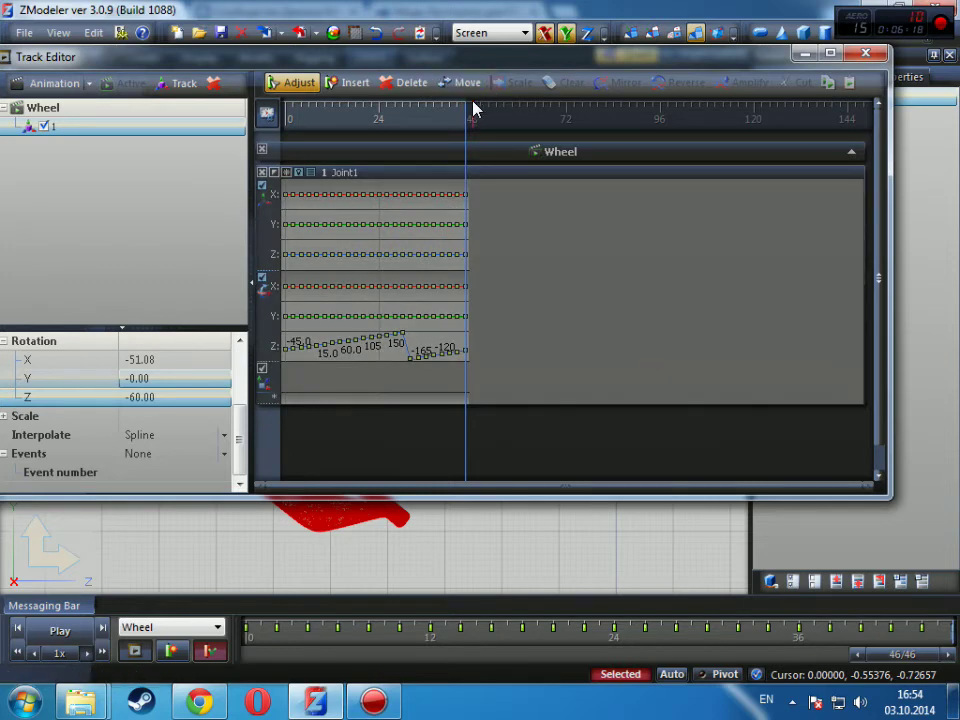
Add a key to track 1 at frame 48 with a Z rotation of -45
{"action": "left_click", "coordinate": [474, 118]}
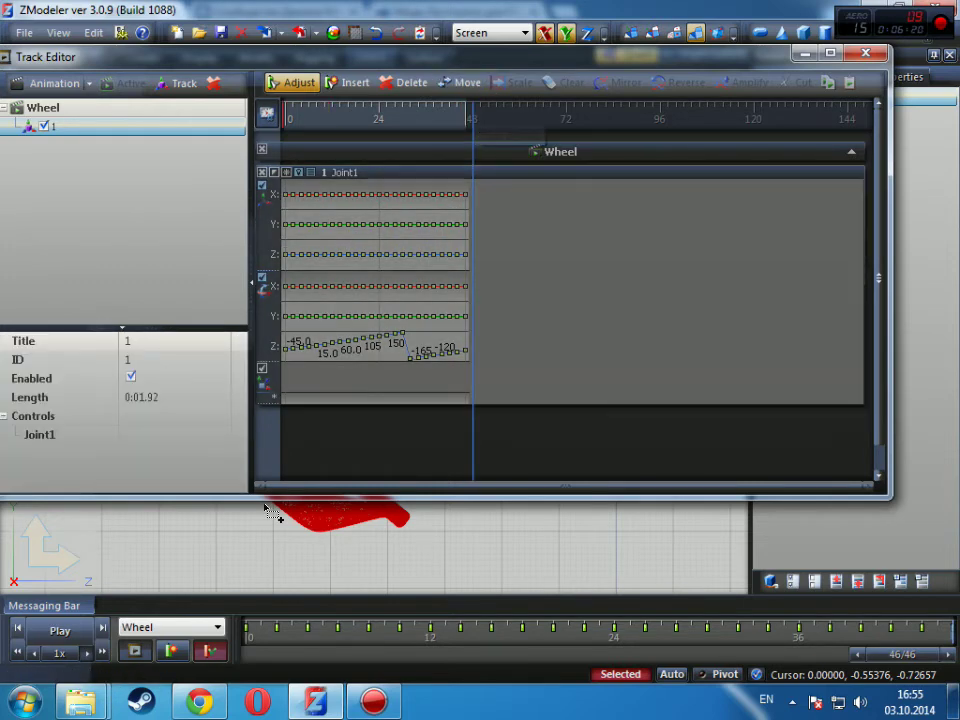
{"action": "left_click", "coordinate": [174, 651]}
{"action": "left_click_drag", "start_coordinate": [239, 420], "coordinate": [242, 469]}
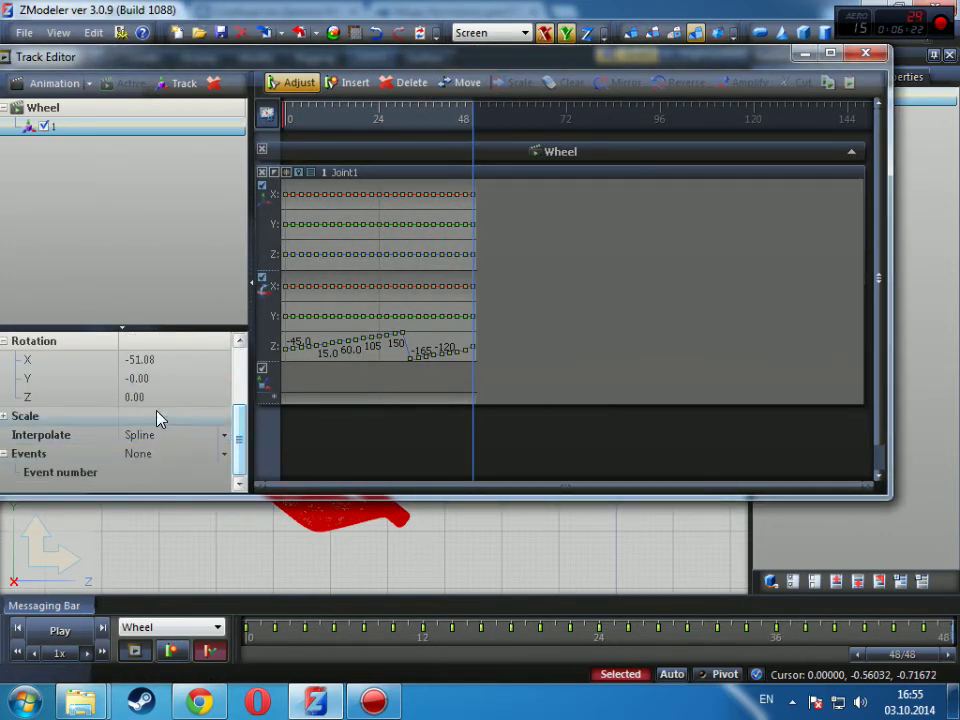
{"action": "left_click", "coordinate": [158, 399]}
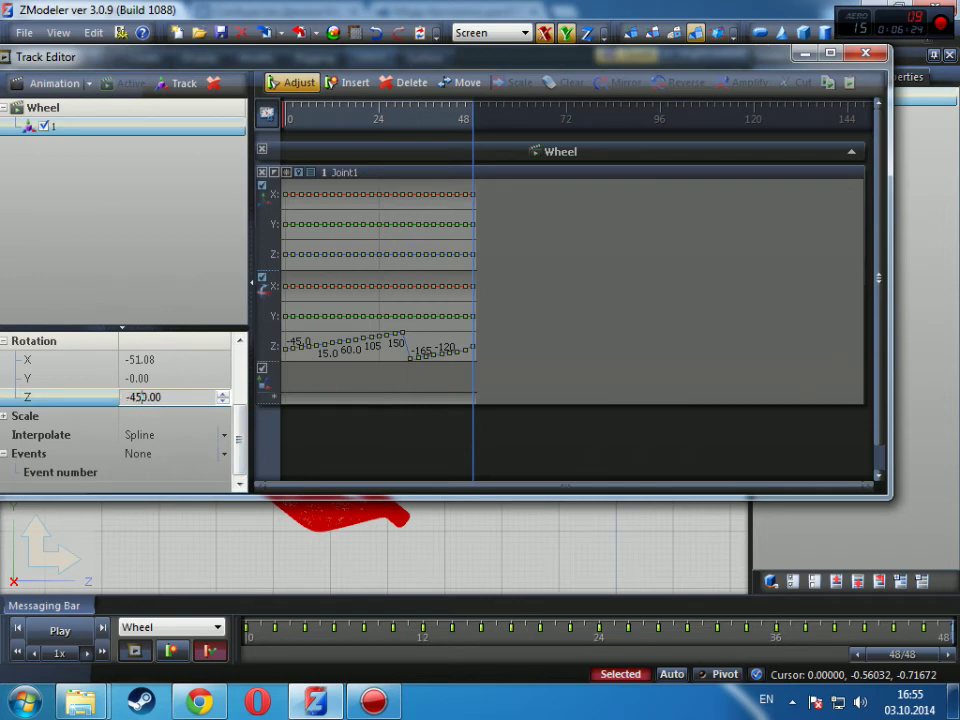
{"action": "key", "text": "Return"}
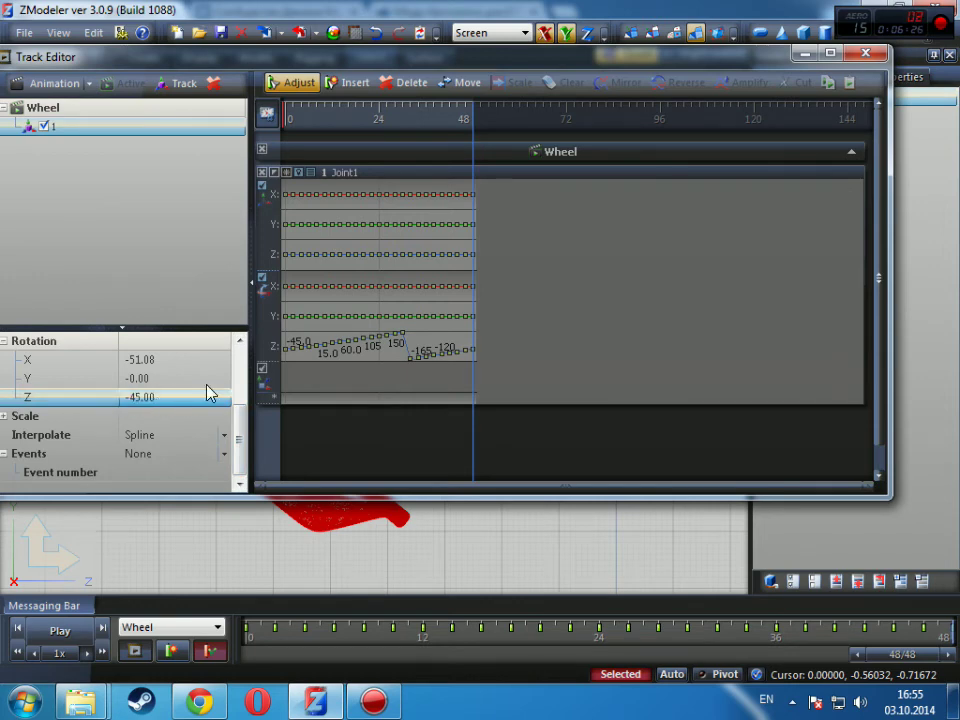
Add a key to track 1 at frame 50 with a Z rotation of -30
{"action": "left_click", "coordinate": [481, 123]}
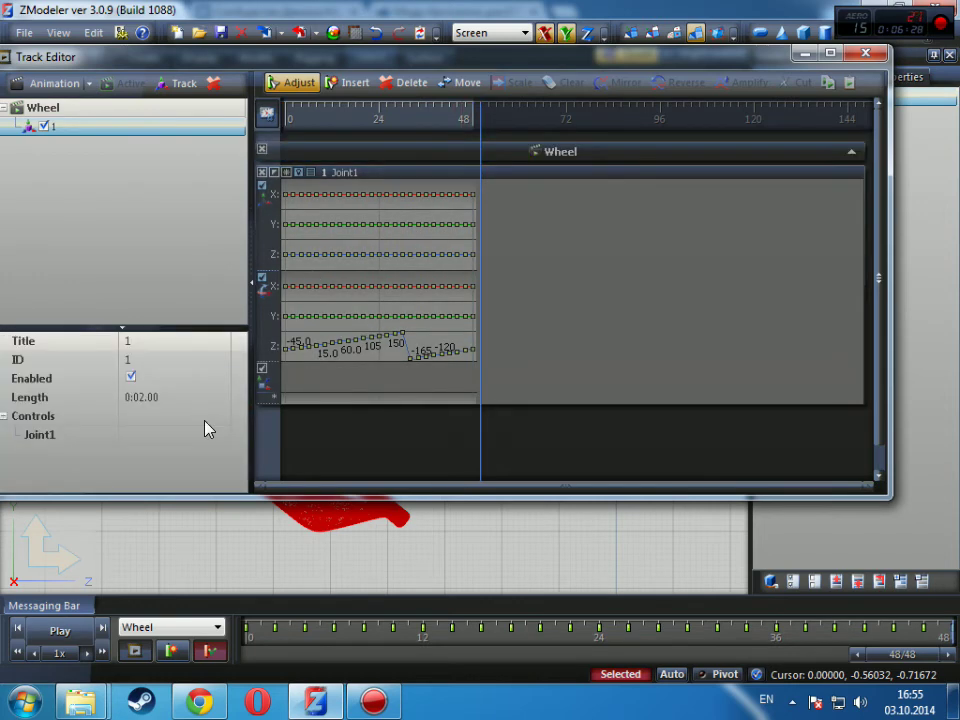
{"action": "left_click", "coordinate": [172, 652]}
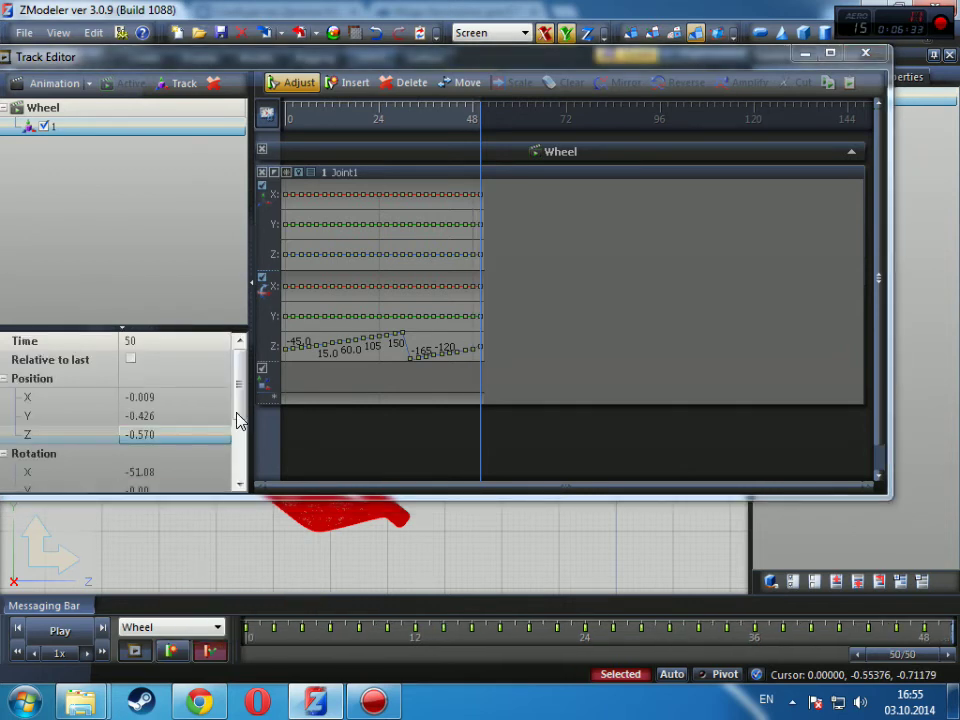
{"action": "left_click_drag", "start_coordinate": [242, 407], "coordinate": [240, 472]}
{"action": "left_click", "coordinate": [170, 402]}
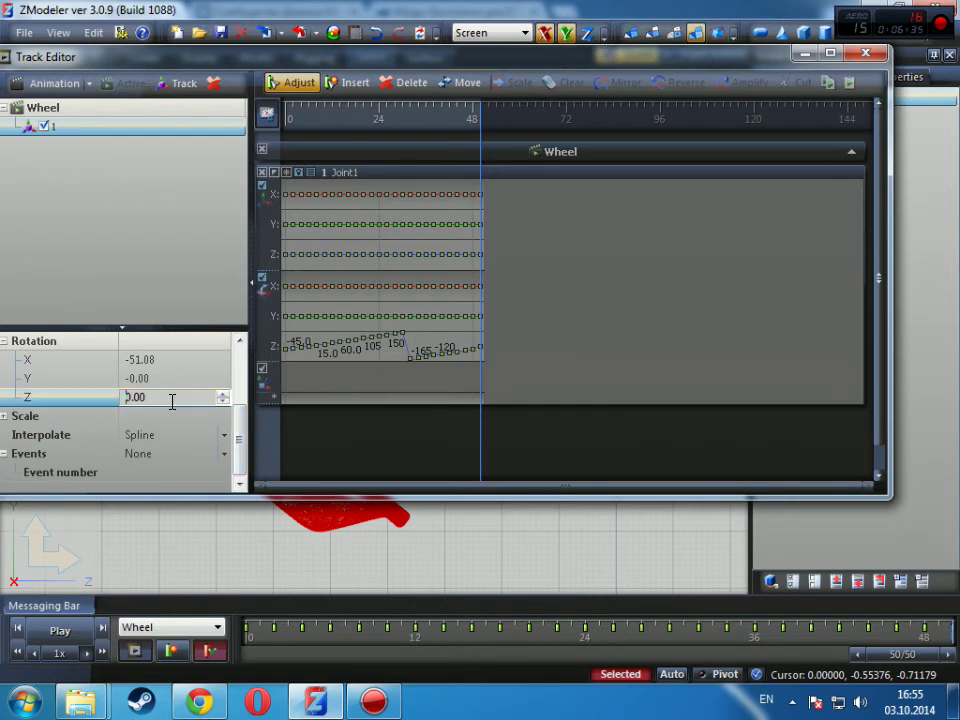
{"action": "key", "text": "Return"}
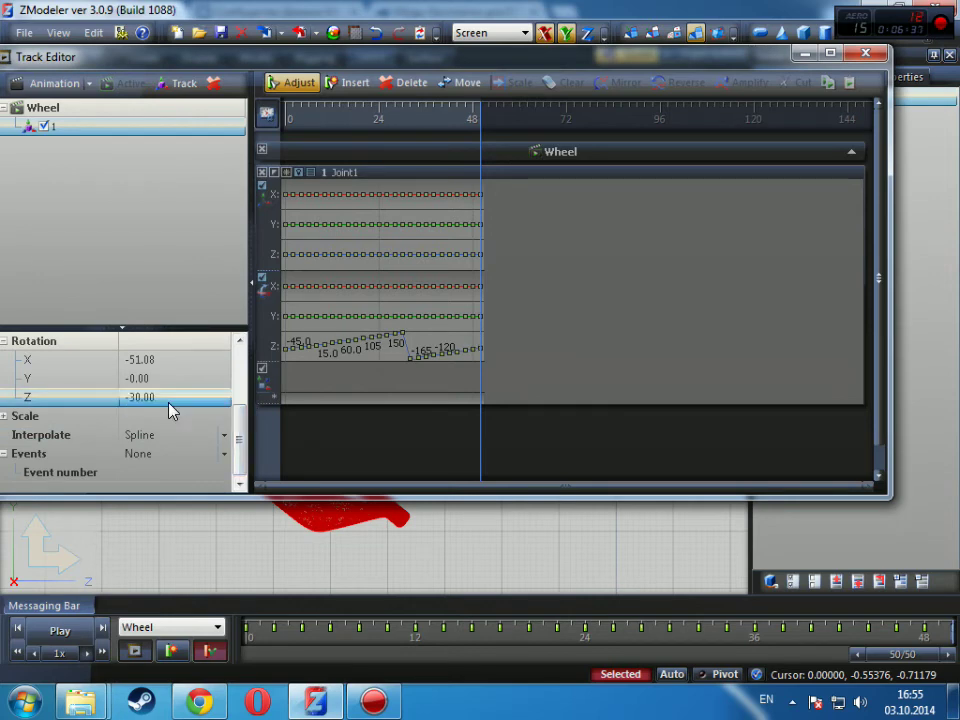
Add a key to track 1 at frame 52 with a Z rotation of -15
{"action": "left_click", "coordinate": [489, 120]}
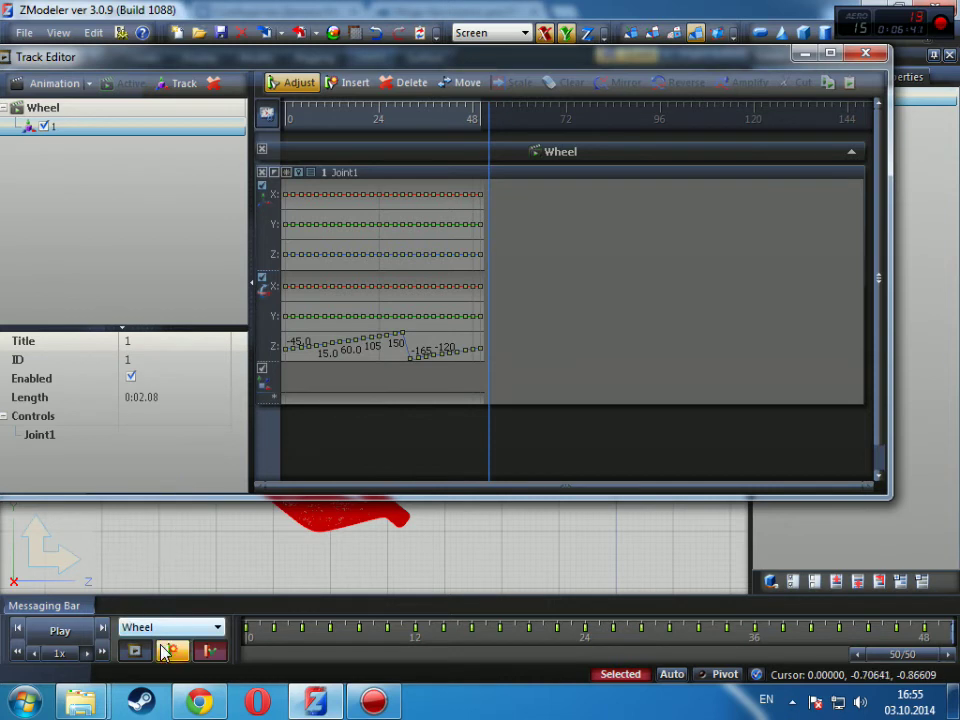
{"action": "left_click", "coordinate": [170, 652]}
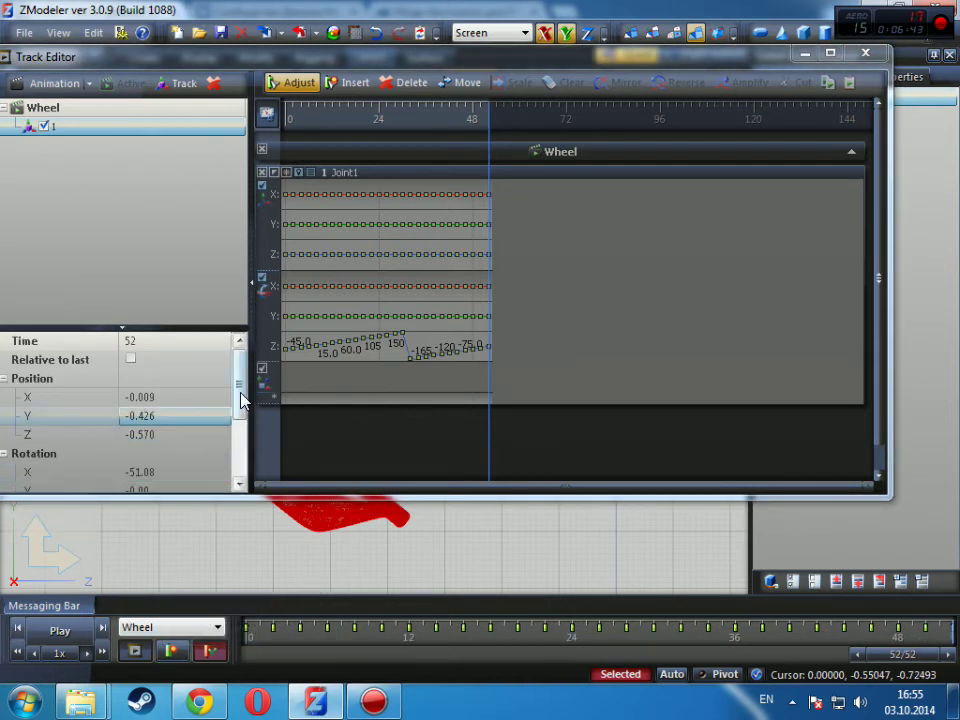
{"action": "left_click_drag", "start_coordinate": [242, 398], "coordinate": [242, 470]}
{"action": "left_click", "coordinate": [171, 398]}
{"action": "type", "text": "-15"}
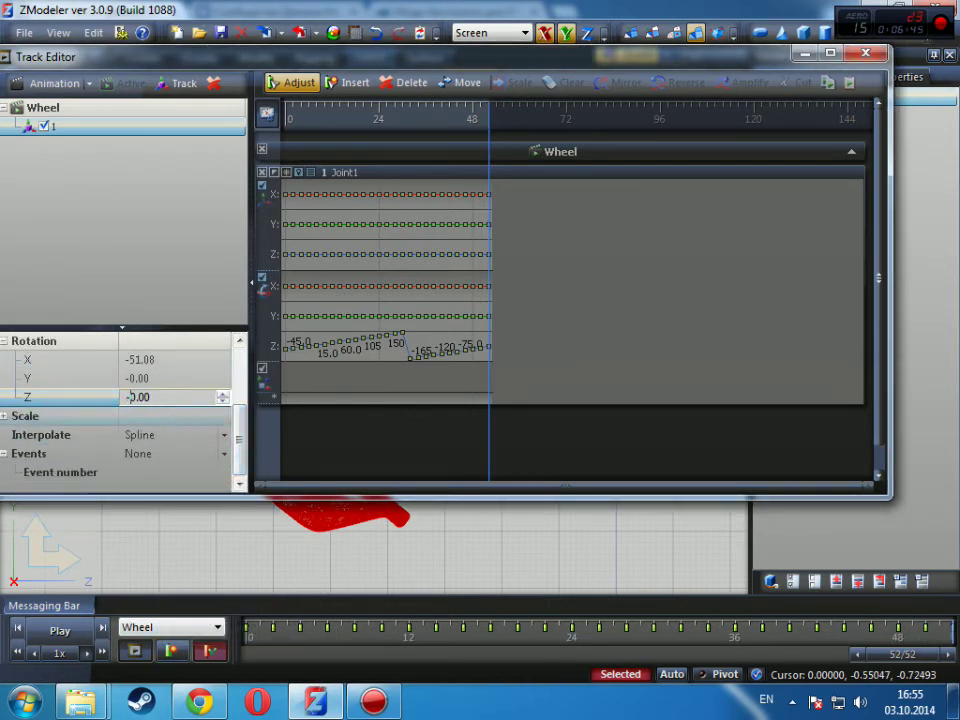
{"action": "key", "text": "Return"}
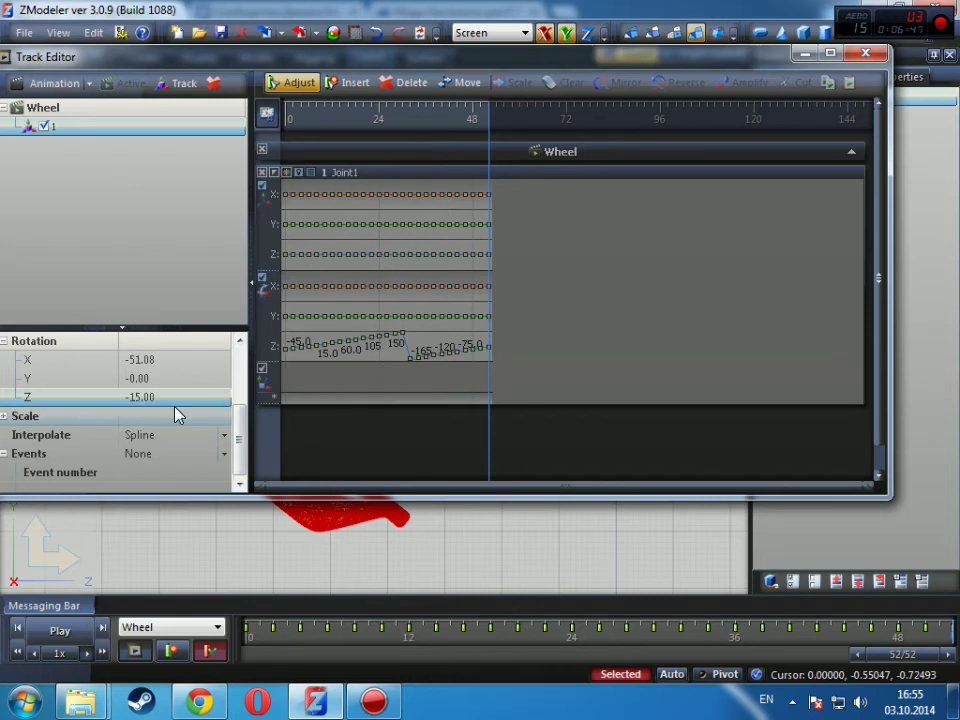
Add a key to track 1 at frame 54 with a Z rotation of 0
{"action": "left_click", "coordinate": [497, 120]}
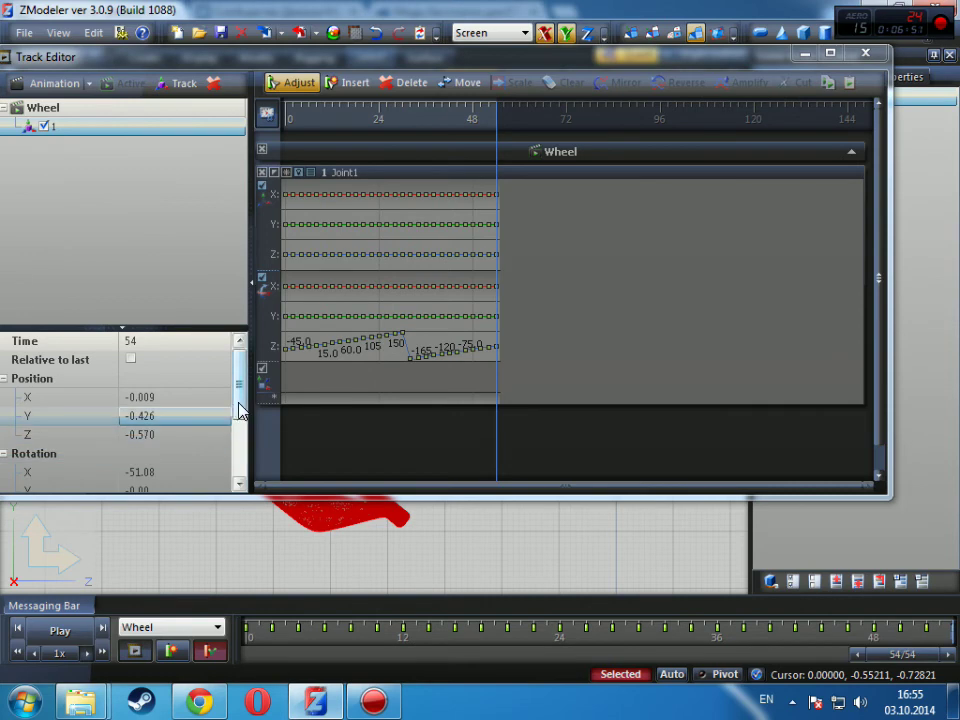
{"action": "left_click_drag", "start_coordinate": [238, 403], "coordinate": [238, 450]}
{"action": "left_click", "coordinate": [170, 420]}
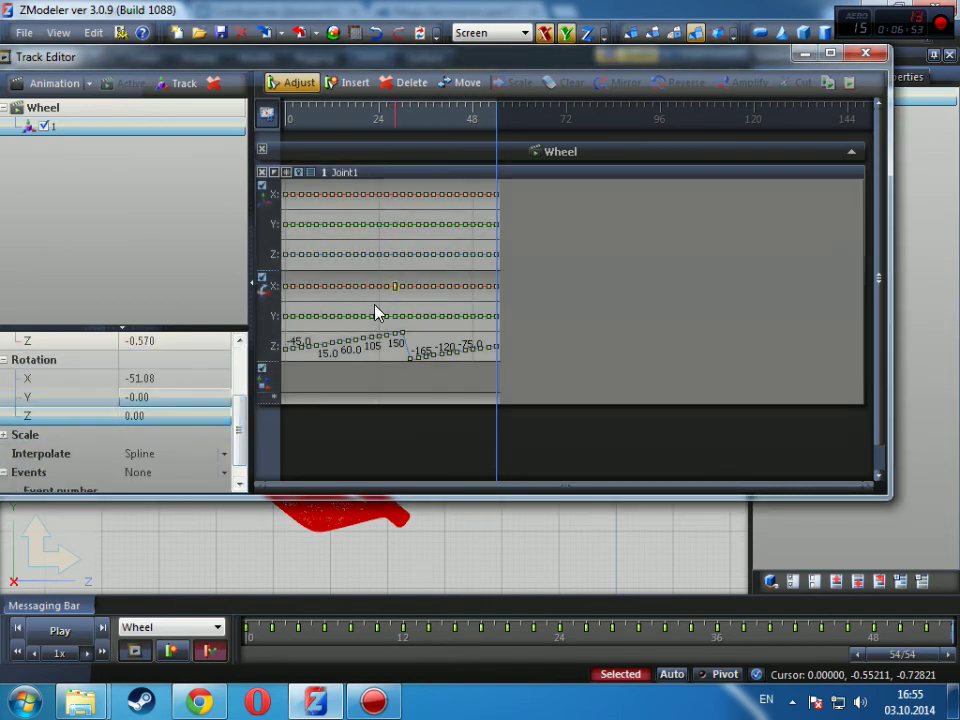
Add a key to track 1 at frame 56 with a Z rotation of 15
{"action": "left_click", "coordinate": [503, 127]}
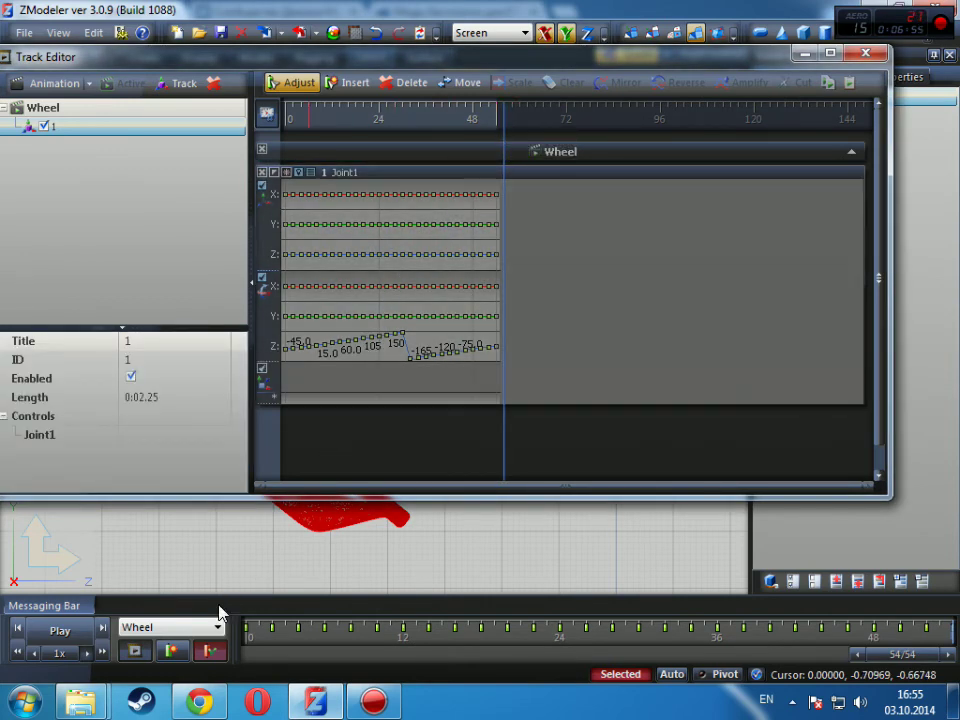
{"action": "left_click", "coordinate": [172, 652]}
{"action": "left_click_drag", "start_coordinate": [240, 414], "coordinate": [240, 450]}
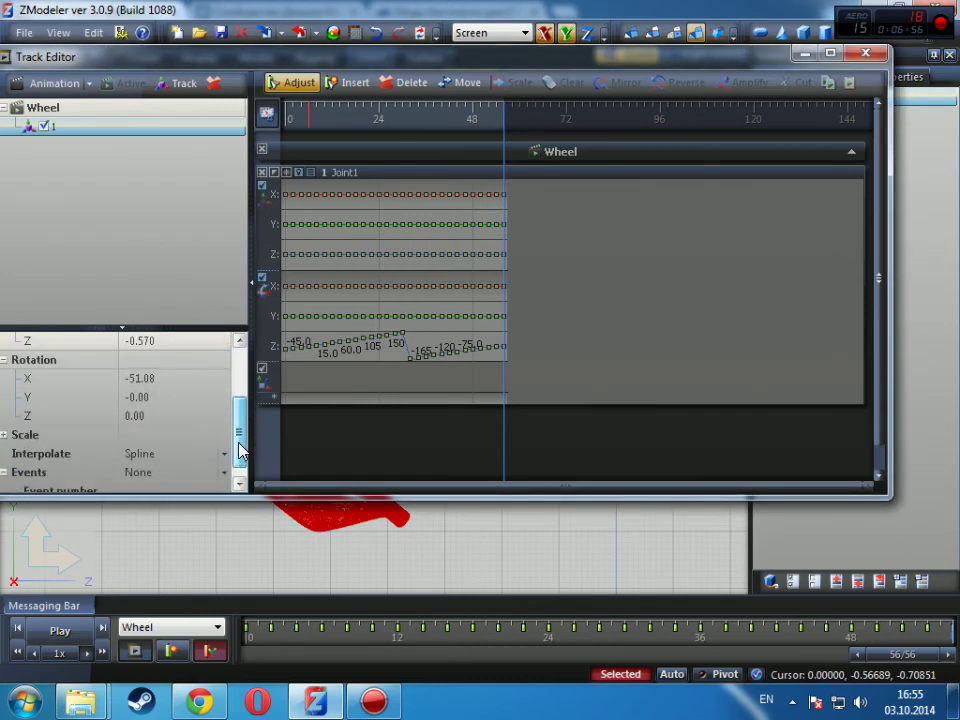
{"action": "left_click", "coordinate": [176, 411]}
{"action": "type", "text": "15"}
{"action": "key", "text": "Right"}
{"action": "key", "text": "BackSpace"}
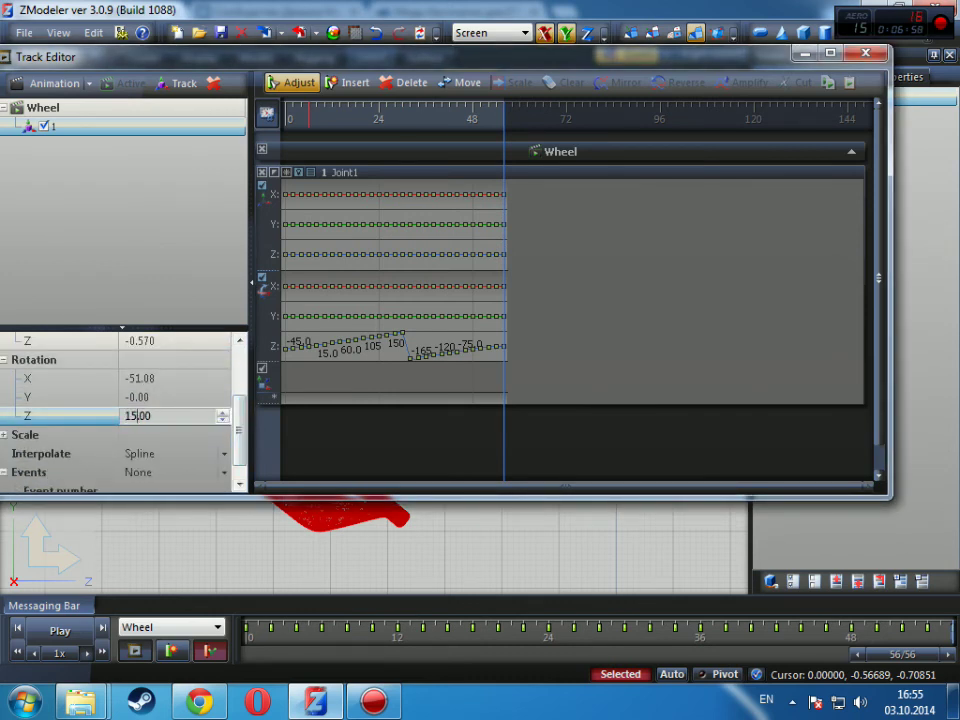
{"action": "key", "text": "Return"}
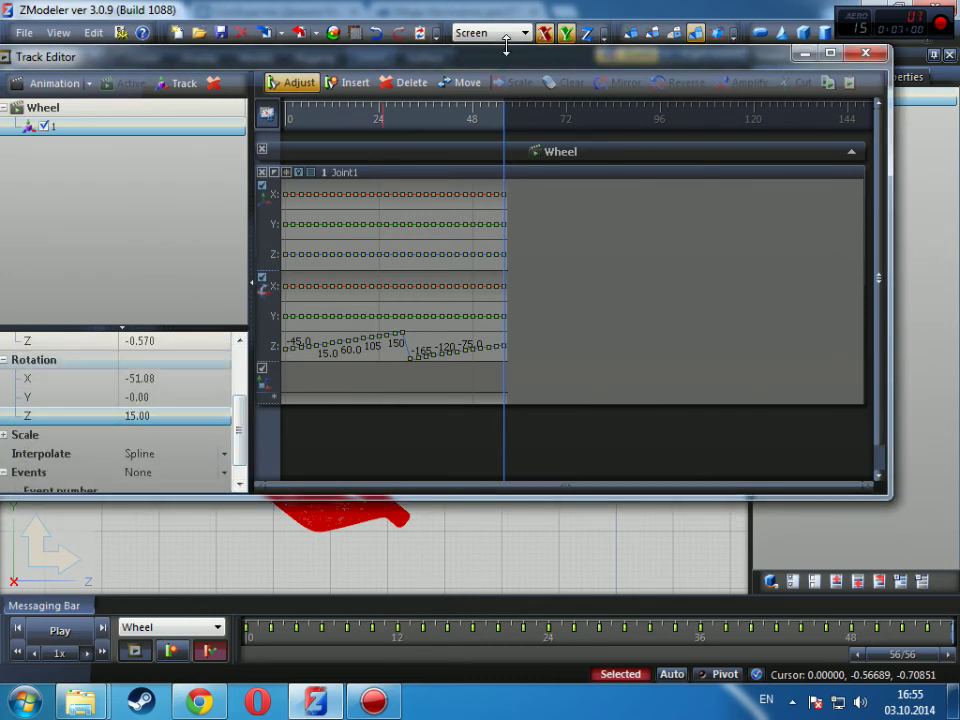
Add a key to track 1 at frame 58 with a Z rotation of 30
{"action": "left_click", "coordinate": [514, 118]}
{"action": "left_click", "coordinate": [170, 652]}
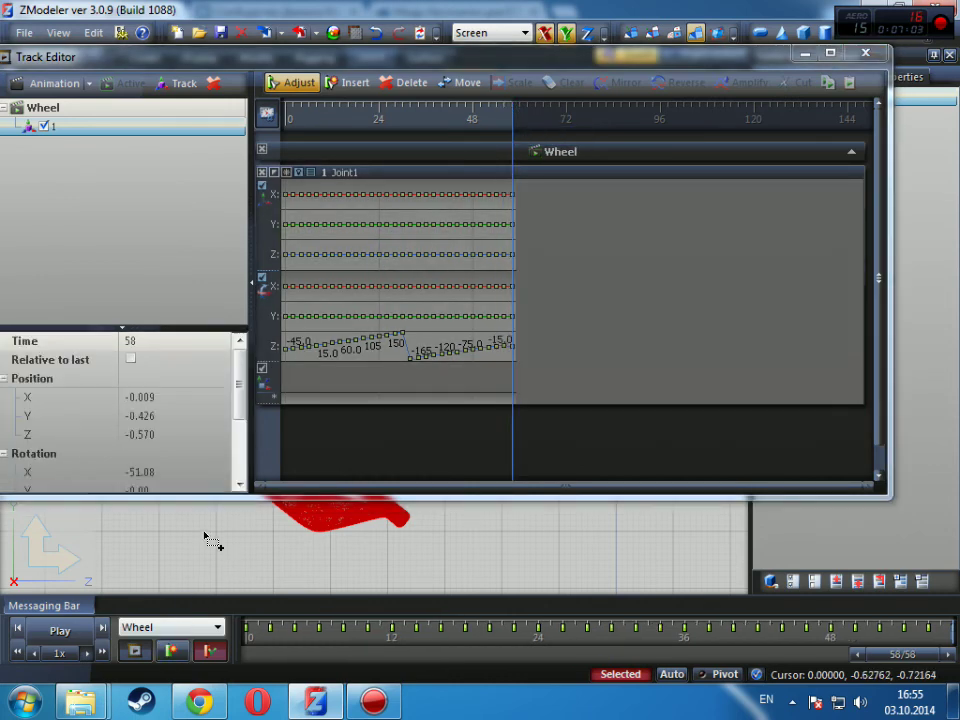
{"action": "scroll", "coordinate": [210, 465], "scroll_direction": "down", "scroll_amount": 3}
{"action": "left_click", "coordinate": [190, 398]}
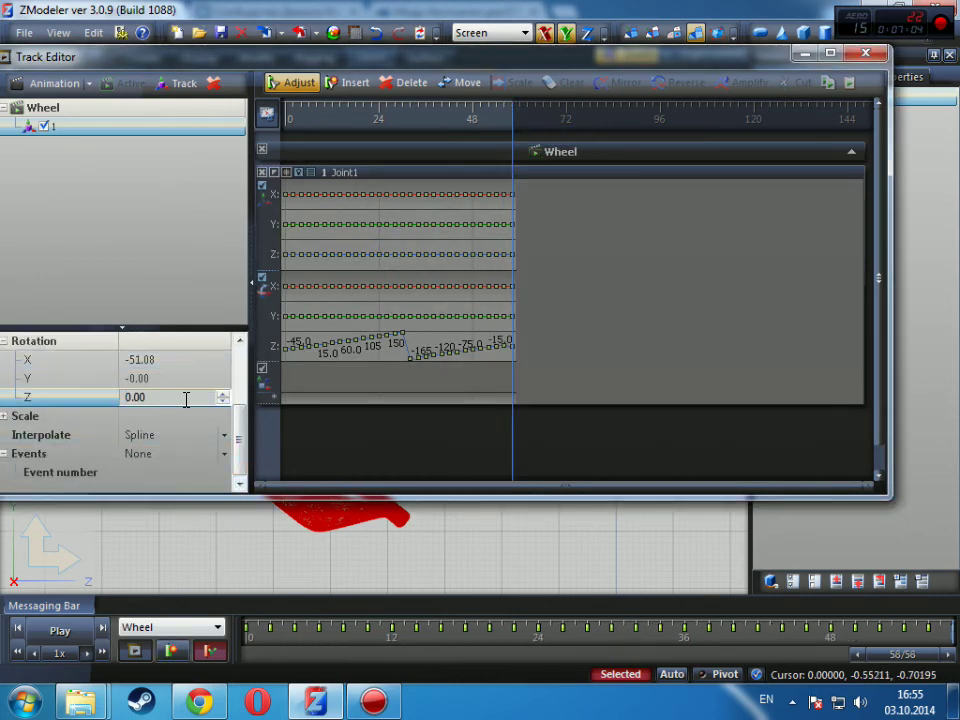
{"action": "type", "text": "3"}
{"action": "key", "text": "Return"}
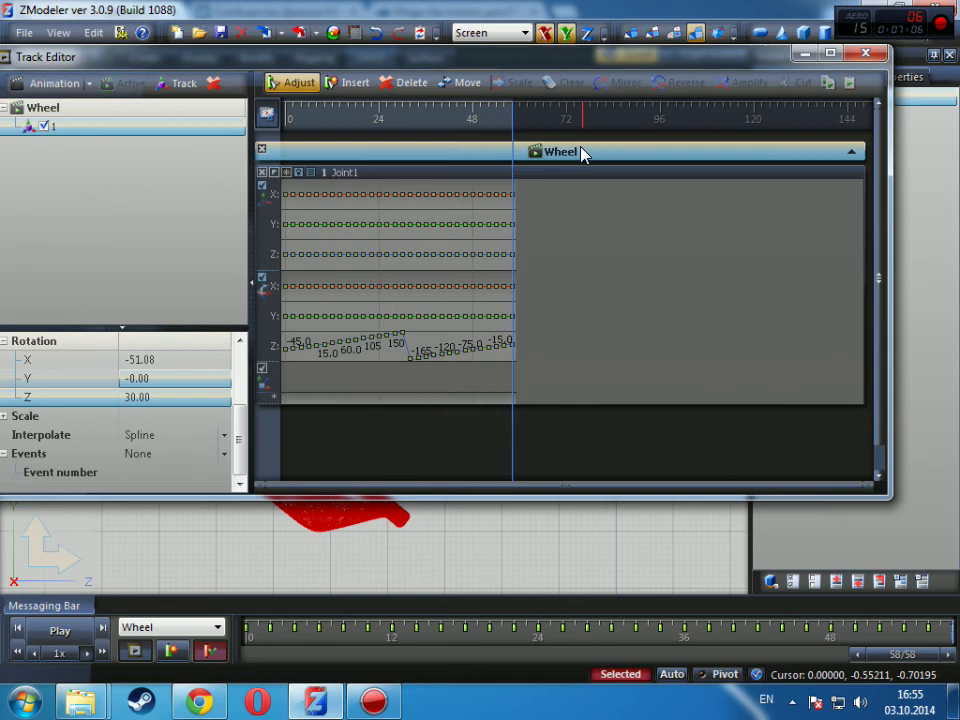
Add a final key to track 1 at frame 60 with a Z rotation of 45 and close the Track Editor
{"action": "left_click", "coordinate": [520, 128]}
{"action": "left_click", "coordinate": [172, 652]}
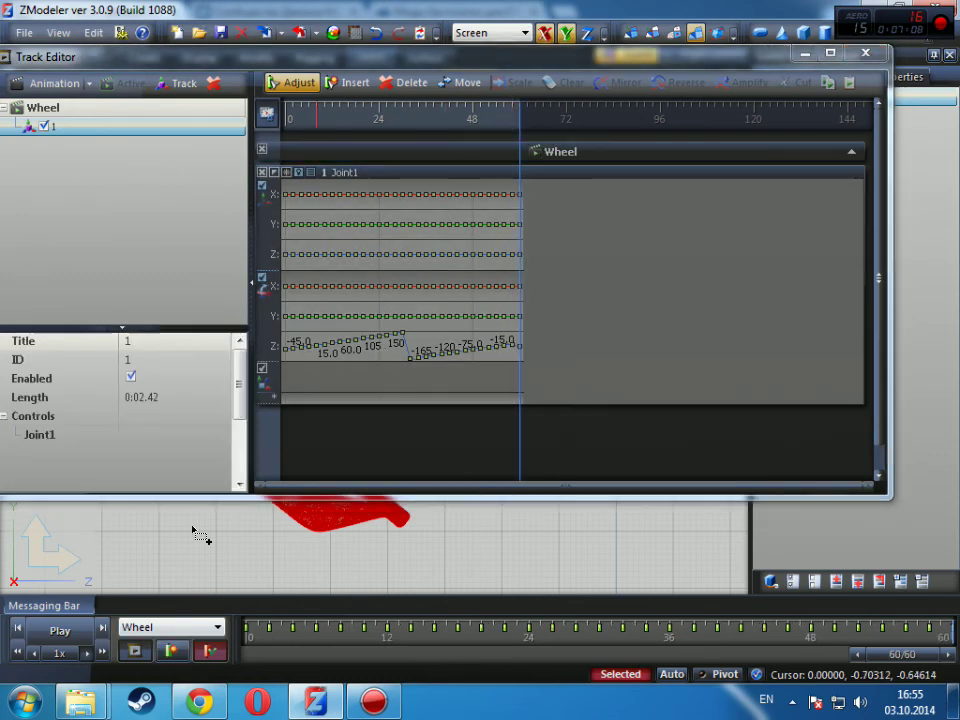
{"action": "scroll", "coordinate": [235, 410], "scroll_direction": "down", "scroll_amount": 4}
{"action": "left_click", "coordinate": [176, 397]}
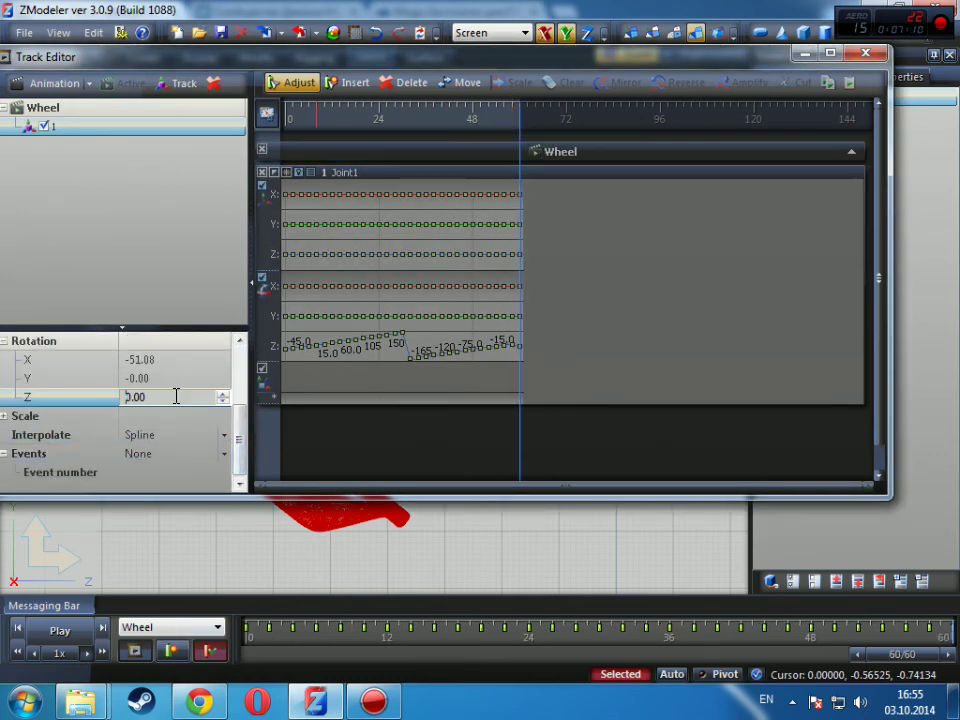
{"action": "type", "text": "45"}
{"action": "key", "text": "Delete"}
{"action": "key", "text": "Return"}
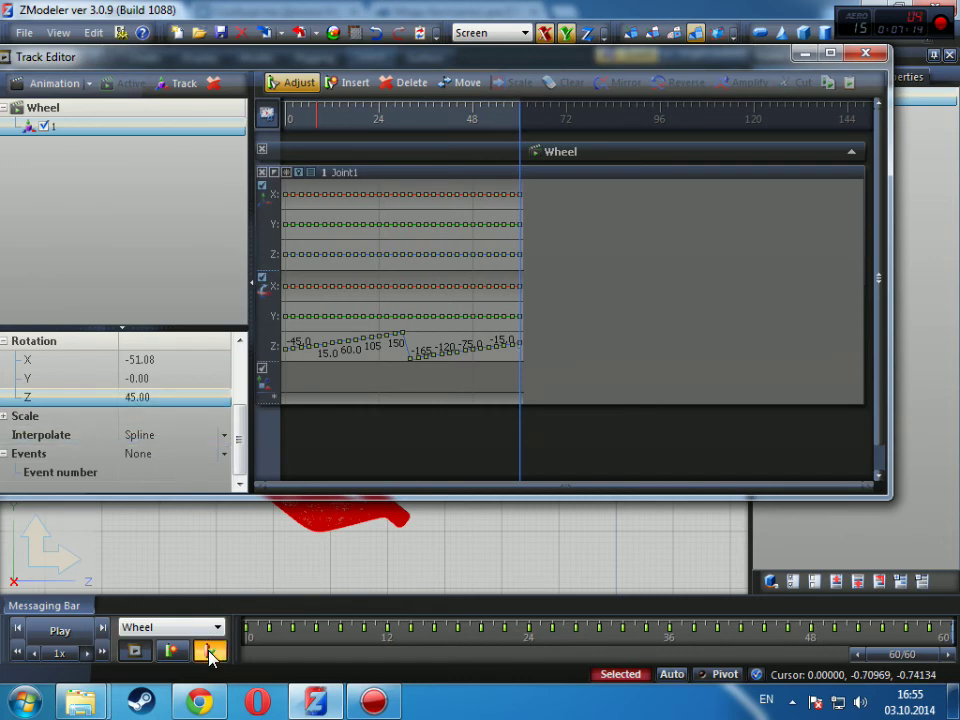
{"action": "left_click", "coordinate": [865, 55]}
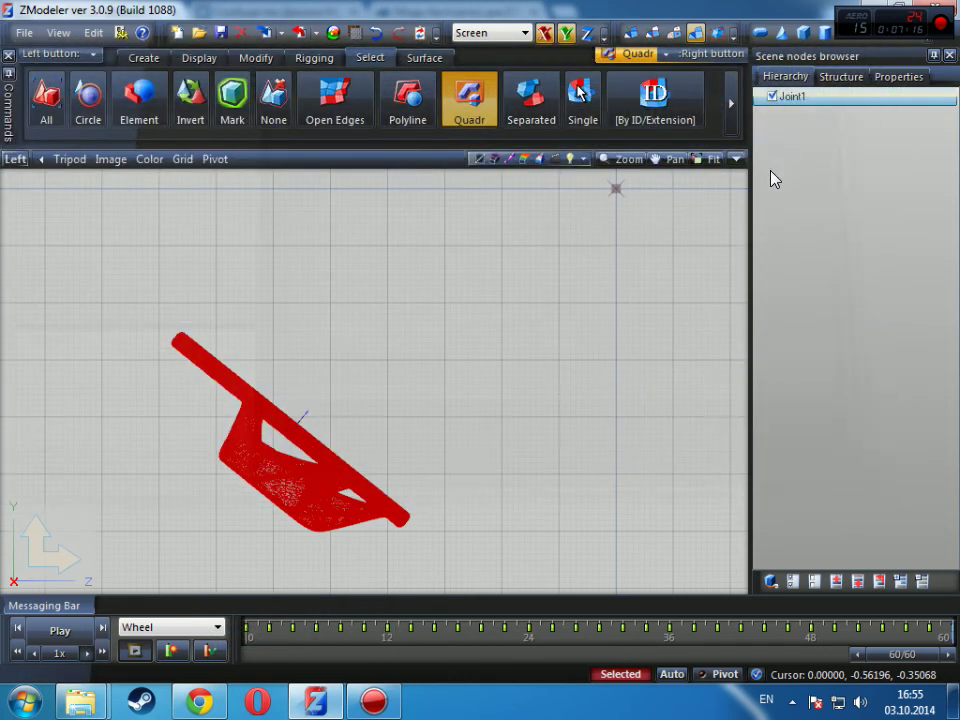
Play the Wheel animation in the 3D view to check the steering wheel's rotation, and rewind it to frame 0
{"action": "left_click", "coordinate": [735, 158]}
{"action": "left_click", "coordinate": [734, 405]}
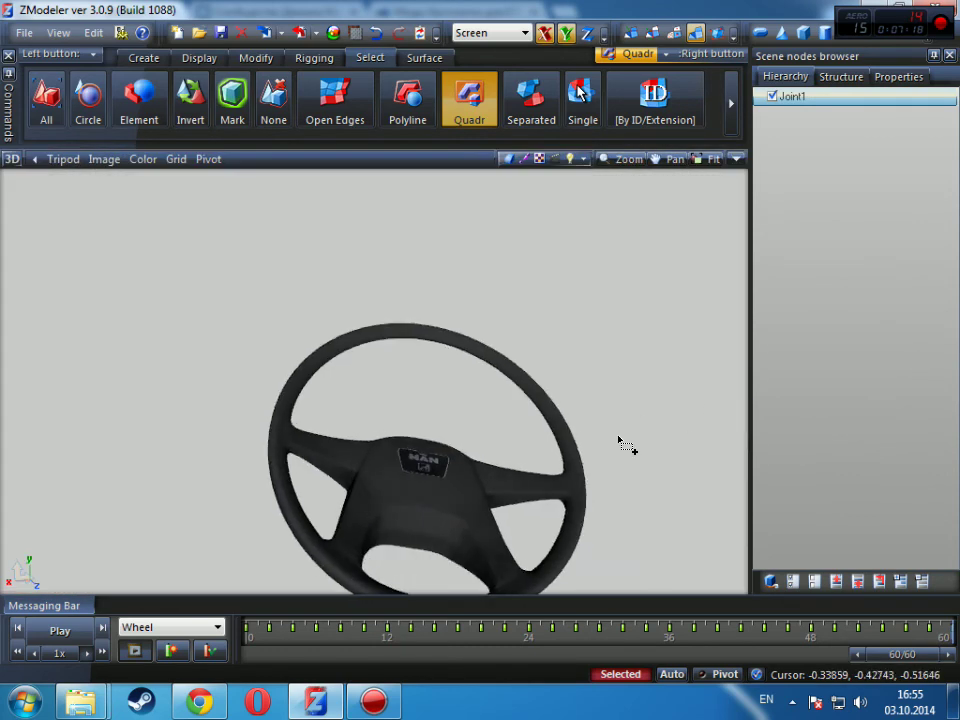
{"action": "middle_click_drag", "start_coordinate": [621, 443], "coordinate": [321, 536]}
{"action": "left_click", "coordinate": [60, 630]}
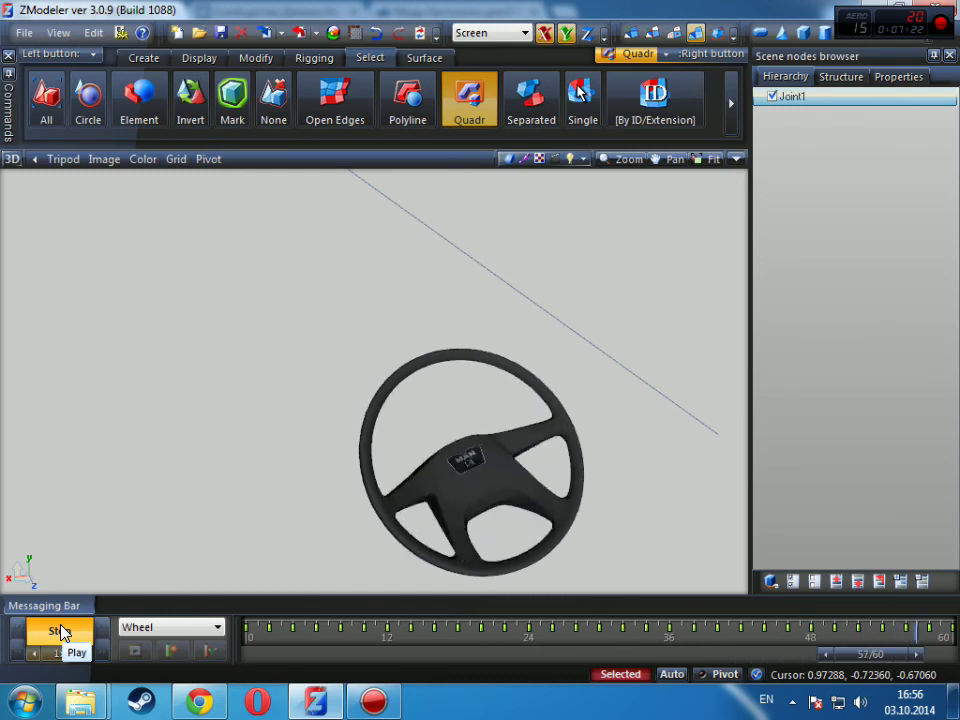
{"action": "left_click", "coordinate": [60, 630]}
{"action": "left_click_drag", "start_coordinate": [447, 660], "coordinate": [262, 660]}
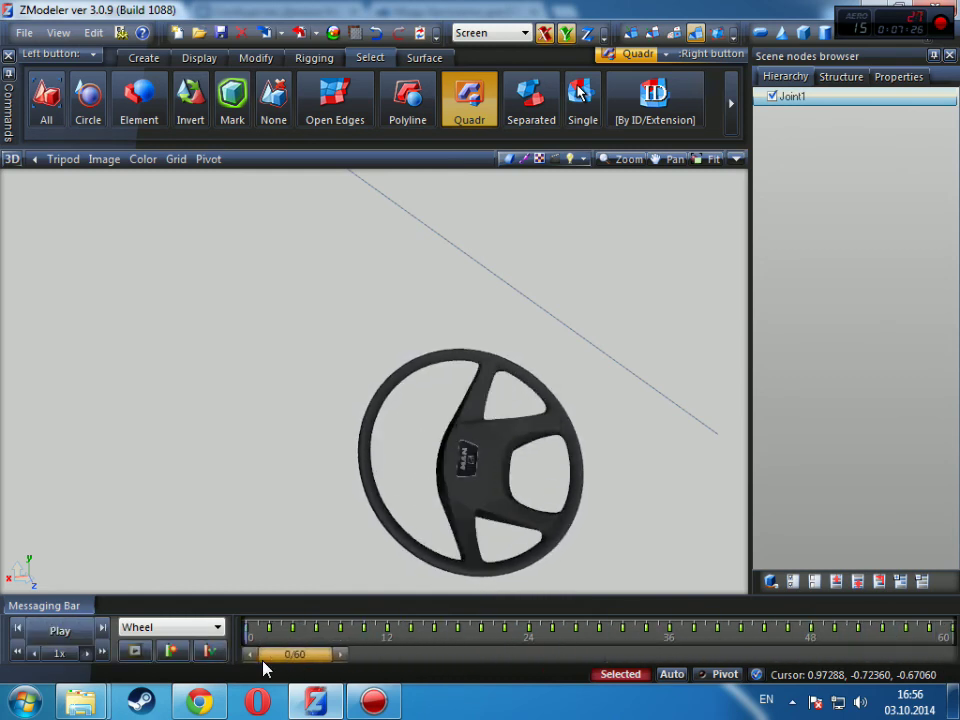
{"action": "middle_click_drag", "start_coordinate": [400, 500], "coordinate": [510, 490]}
{"action": "left_click_drag", "start_coordinate": [295, 652], "coordinate": [246, 652]}
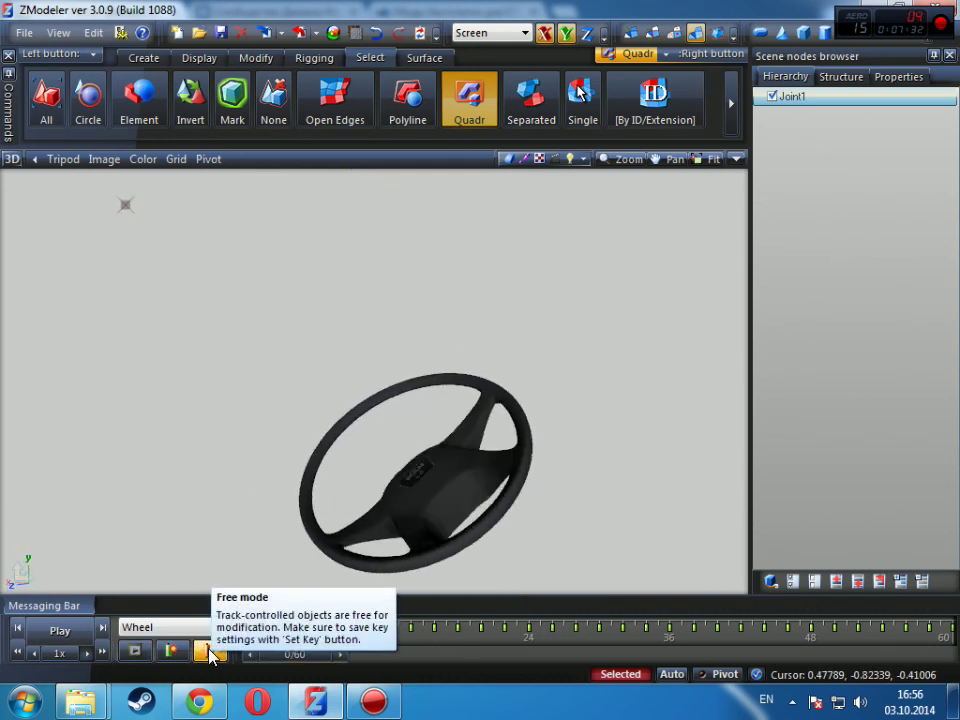
Set the interpolation of all track 1 keys in the 0 to 80 time range to Linear, and leave the Track Editor and Free mode
{"action": "left_click", "coordinate": [135, 651]}
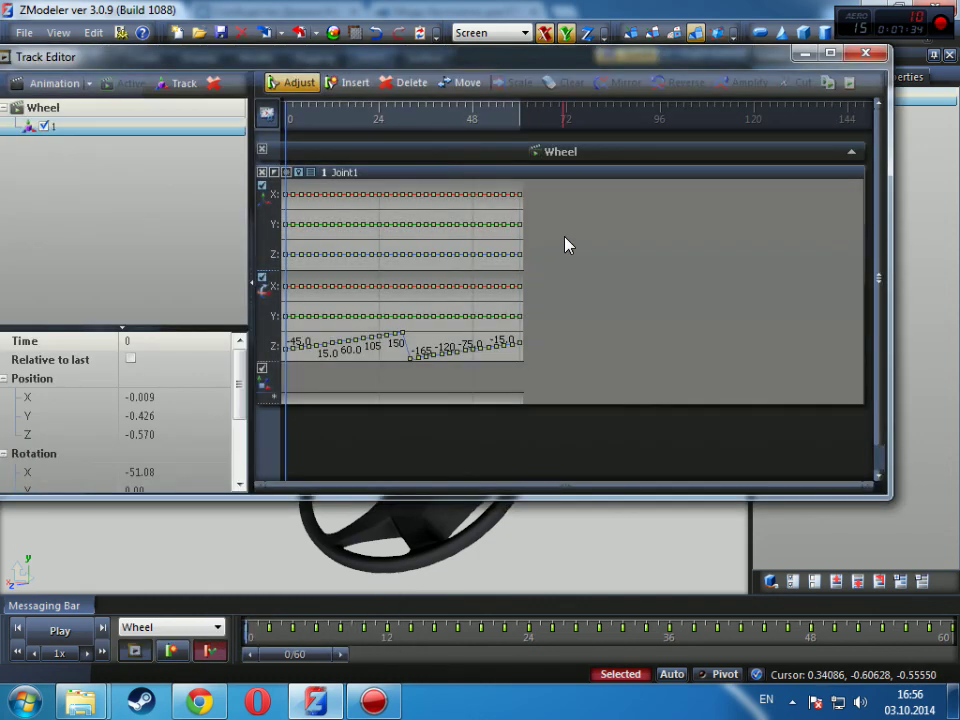
{"action": "left_click_drag", "start_coordinate": [597, 255], "coordinate": [253, 360]}
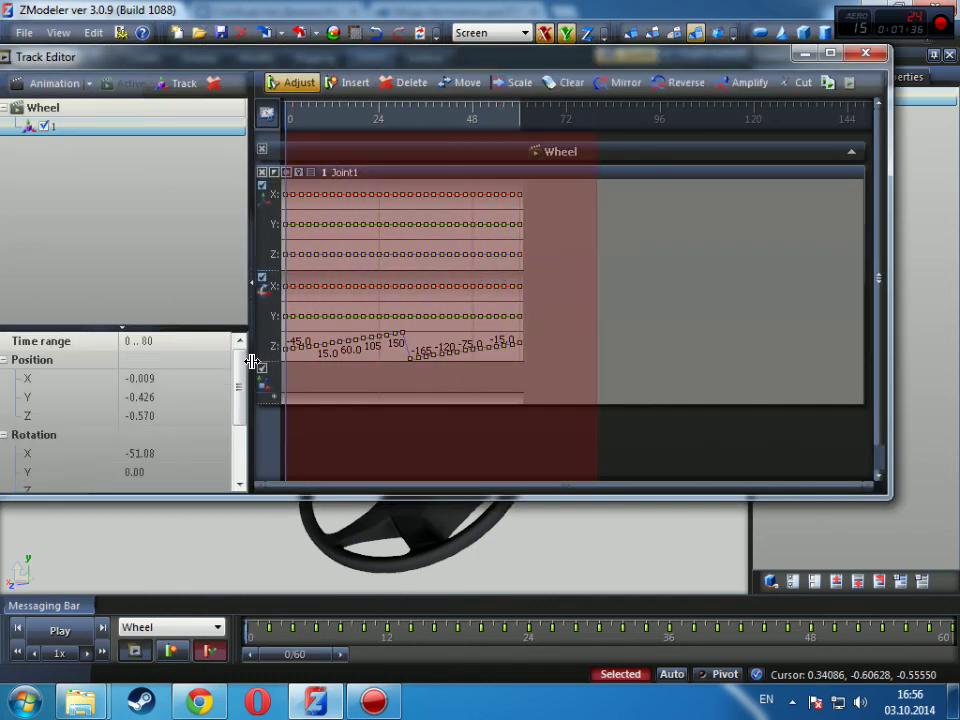
{"action": "scroll", "coordinate": [240, 390], "scroll_direction": "down", "scroll_amount": 3}
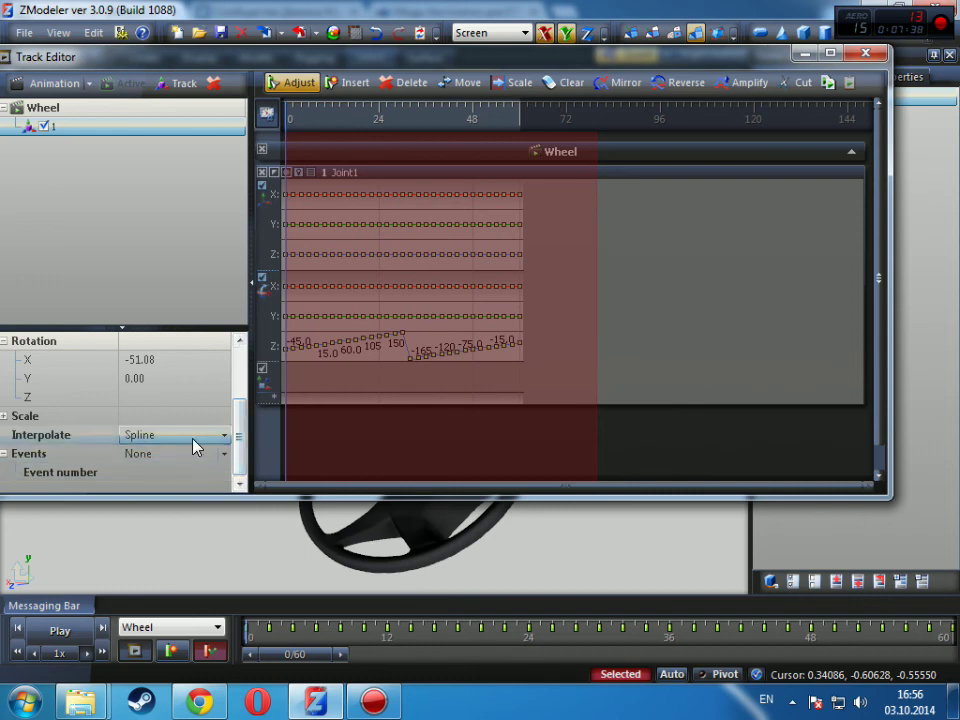
{"action": "left_click", "coordinate": [222, 437]}
{"action": "left_click", "coordinate": [176, 480]}
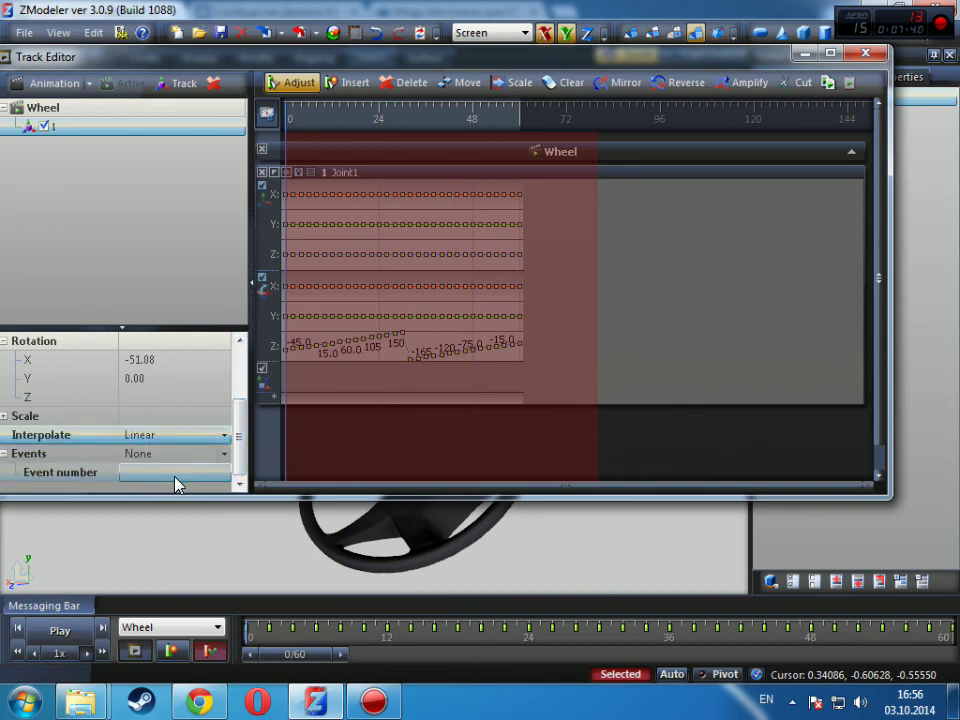
{"action": "left_click", "coordinate": [853, 53]}
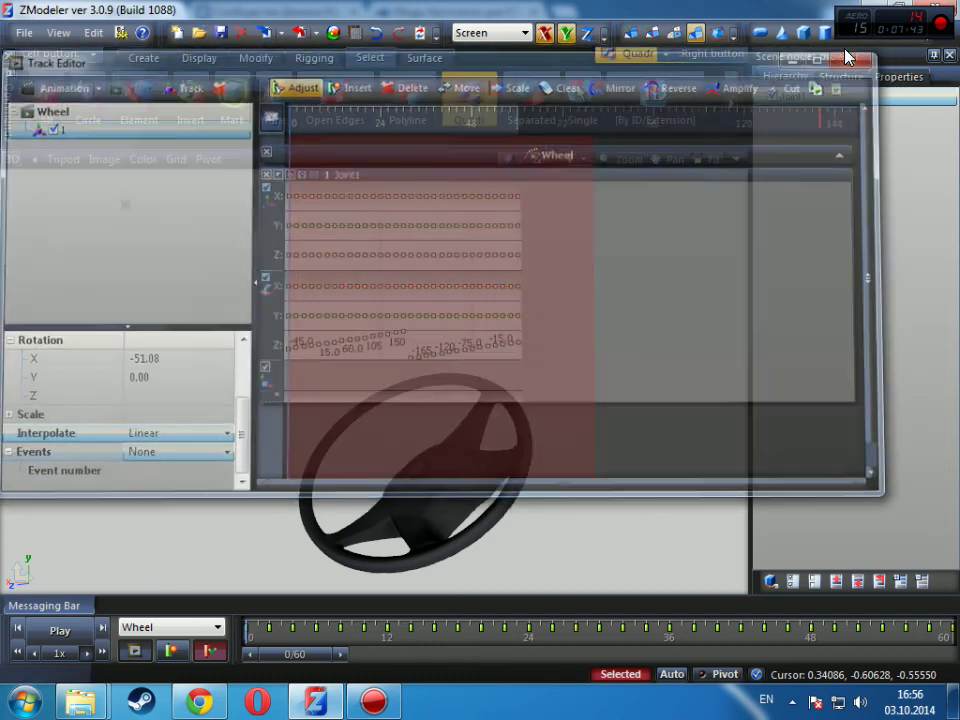
{"action": "left_click", "coordinate": [209, 651]}
Play the Wheel animation again to check the linear rotation from the front, and return it to frame 0
{"action": "middle_click_drag", "start_coordinate": [400, 440], "coordinate": [462, 498]}
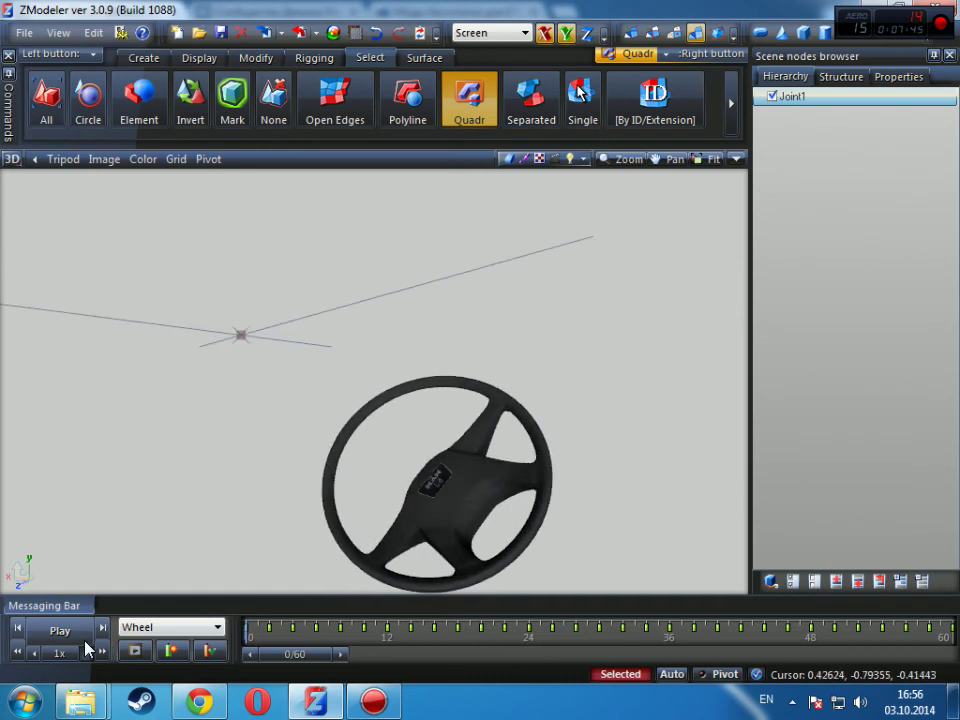
{"action": "left_click_drag", "start_coordinate": [254, 650], "coordinate": [291, 658]}
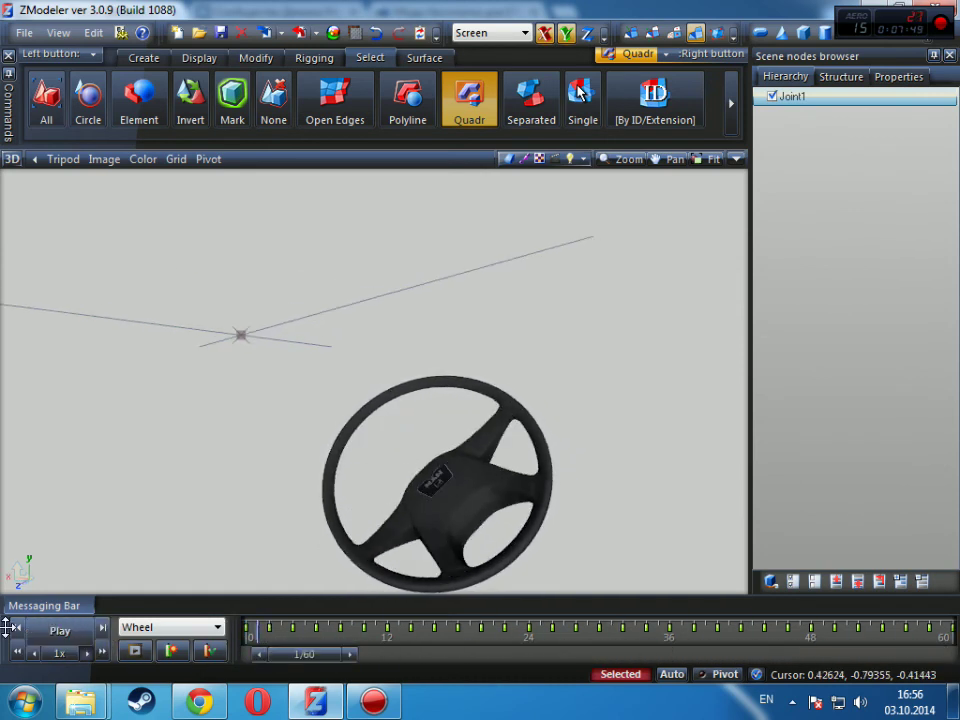
{"action": "left_click", "coordinate": [58, 634]}
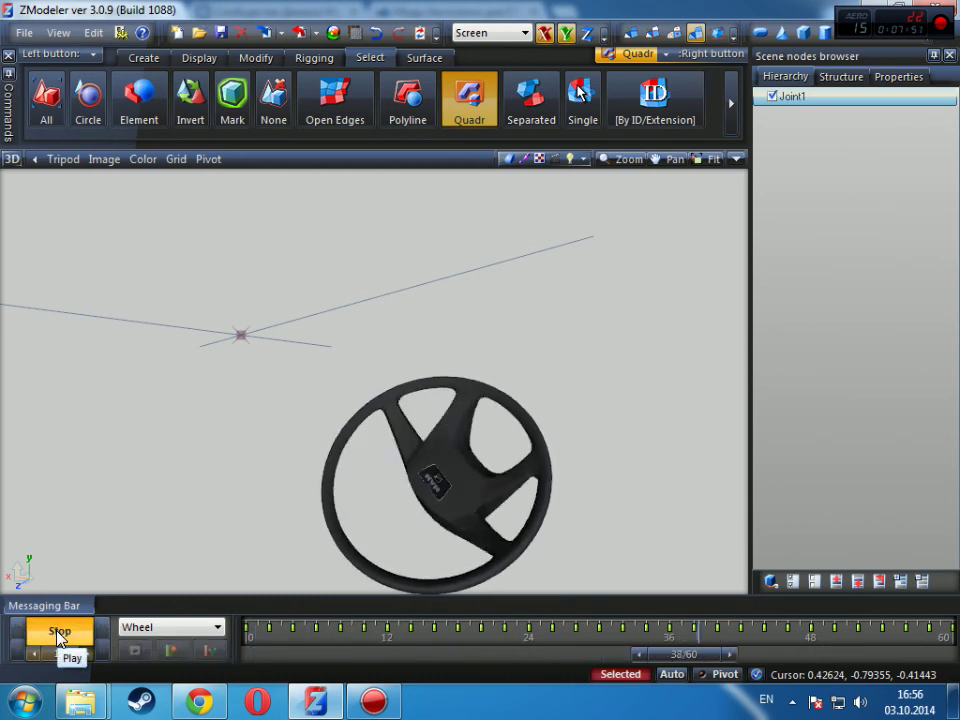
{"action": "left_click", "coordinate": [58, 633]}
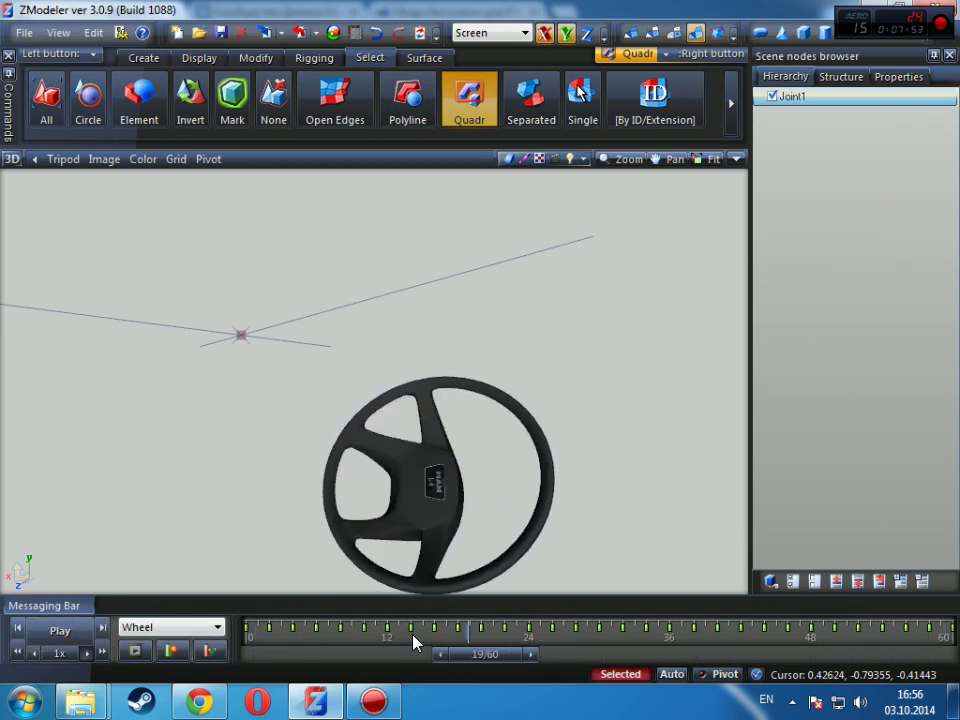
{"action": "left_click_drag", "start_coordinate": [432, 657], "coordinate": [276, 660]}
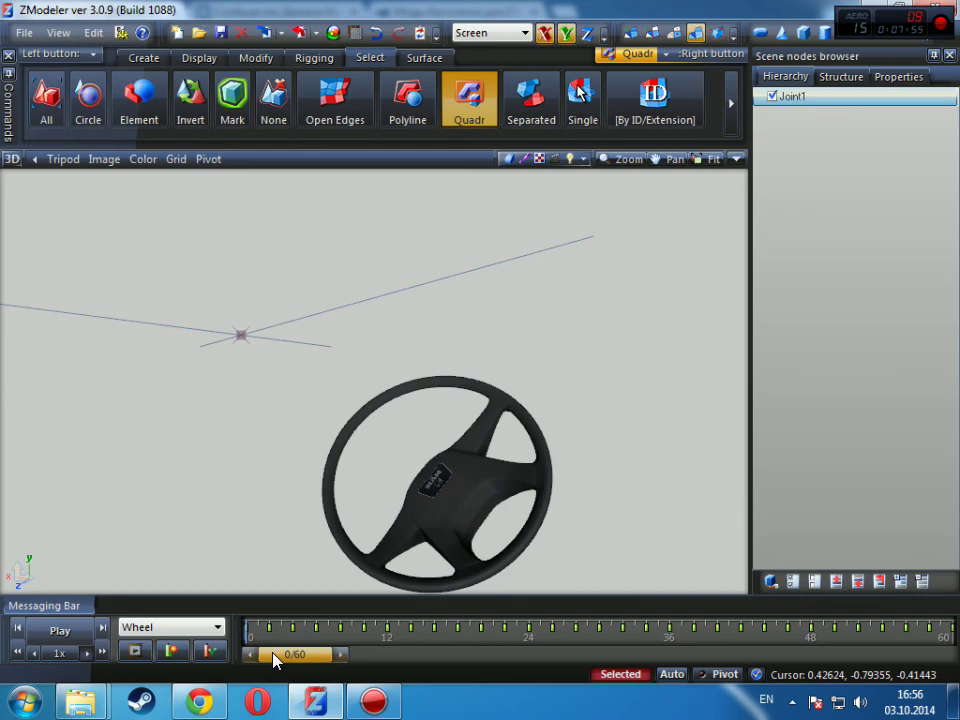